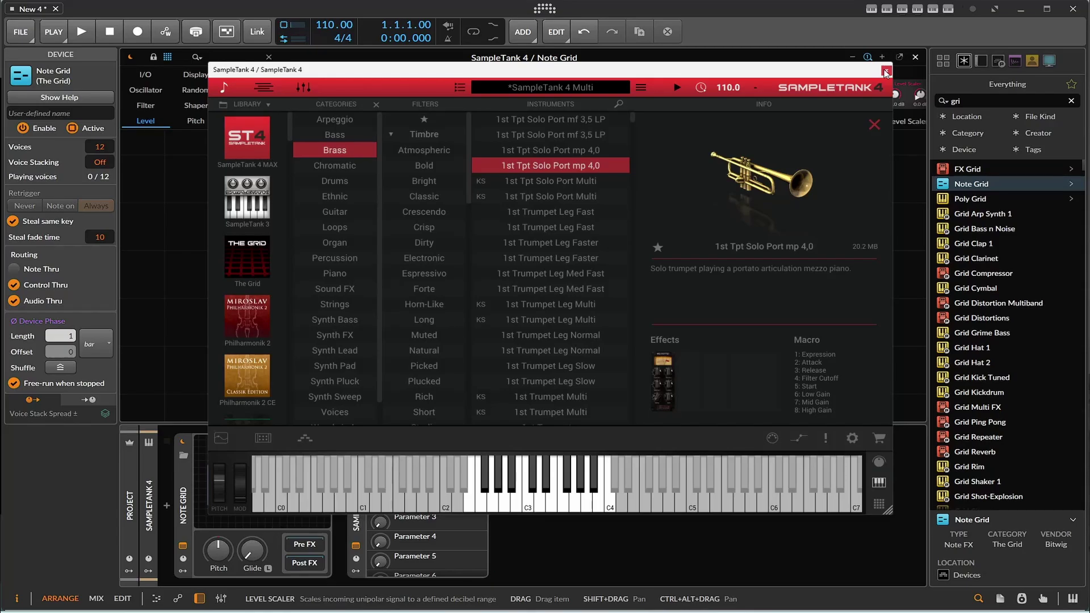
Close the SampleTank 4 plug-in window and the Note Grid patch editor.
click(886, 72)
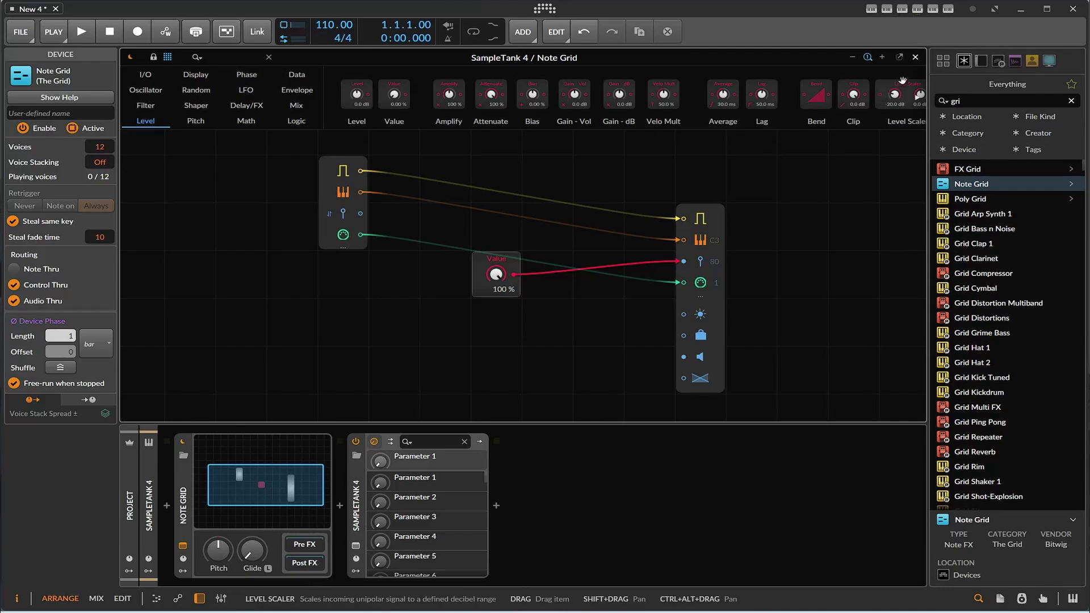
click(915, 57)
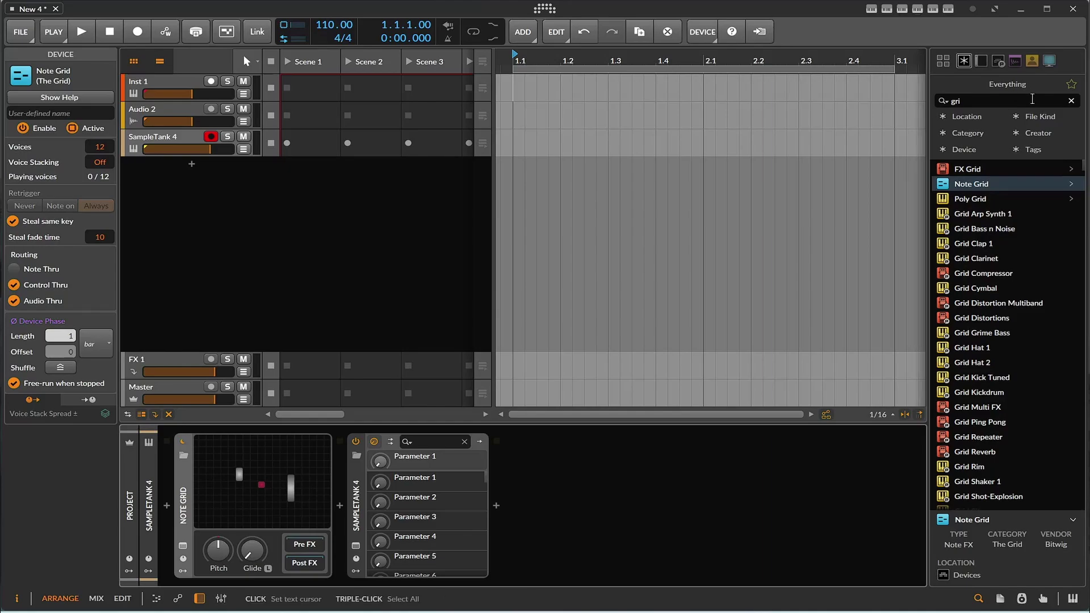
Search the device browser for "val" and add ValhallaSupermassive after SampleTank 4 on the track.
click(998, 102)
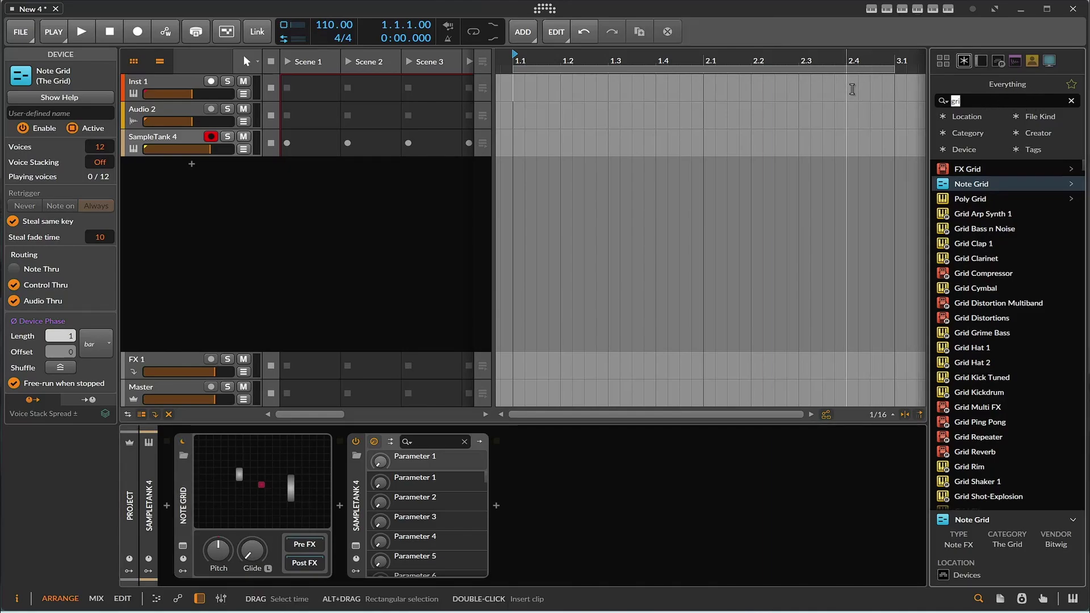
key(BackSpace)
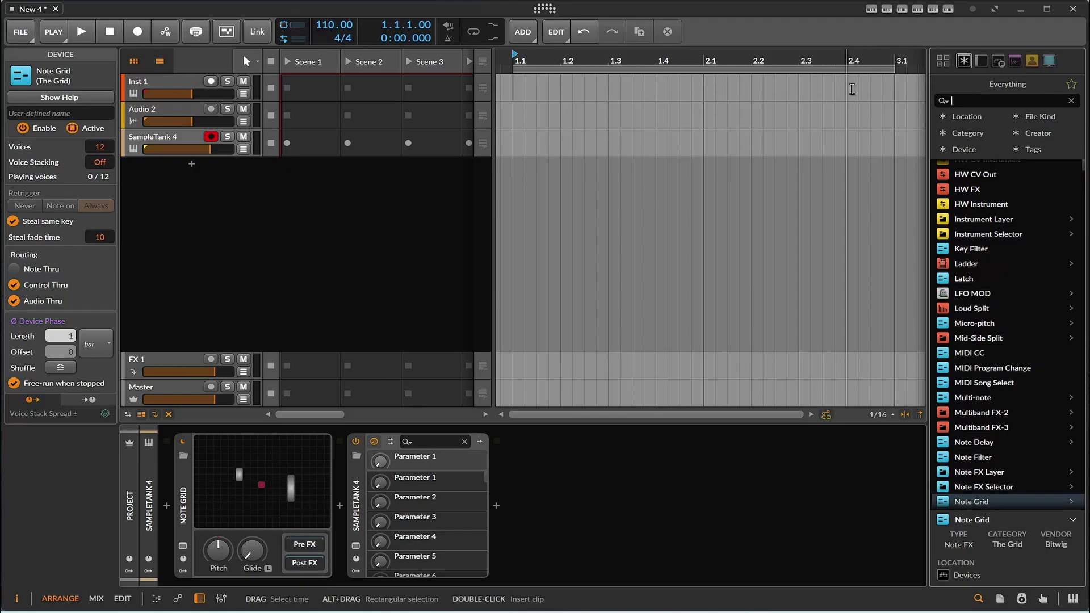
text(rev)
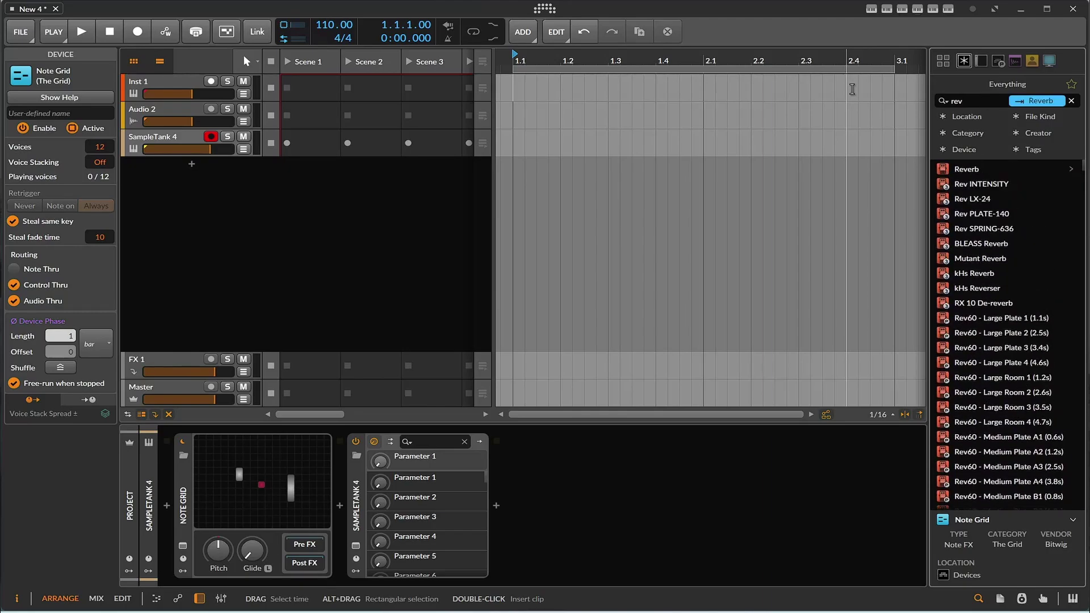
key(BackSpace)
key(BackSpace)
key(BackSpace)
text(va)
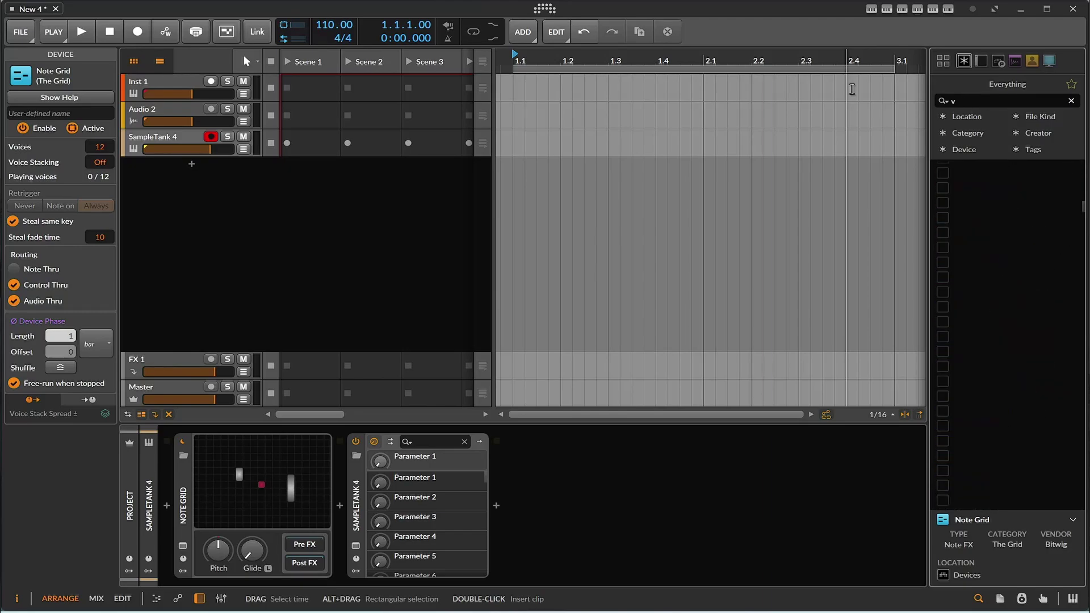
text(l)
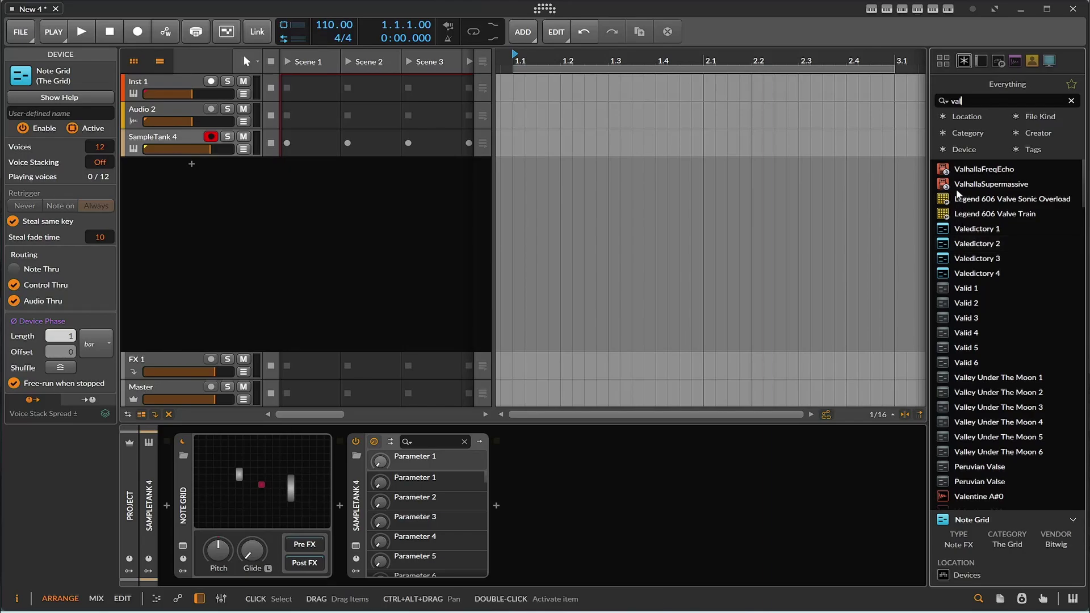
key(Down)
key(Return)
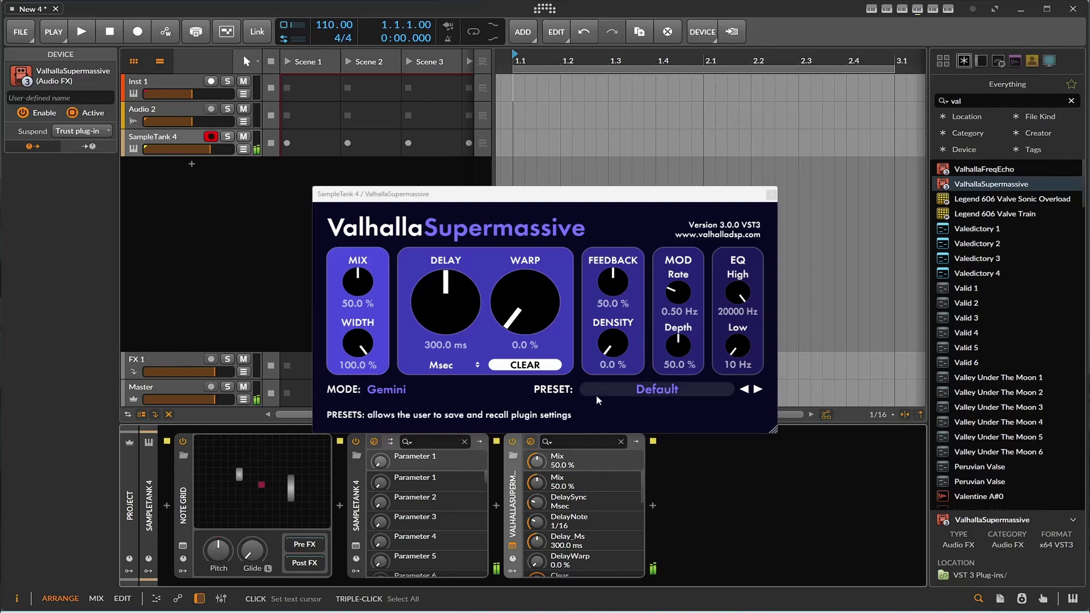
Try the Virgo mode, settle on Leo, and raise the delay to about 512 ms and the warp to about 63 %.
click(472, 393)
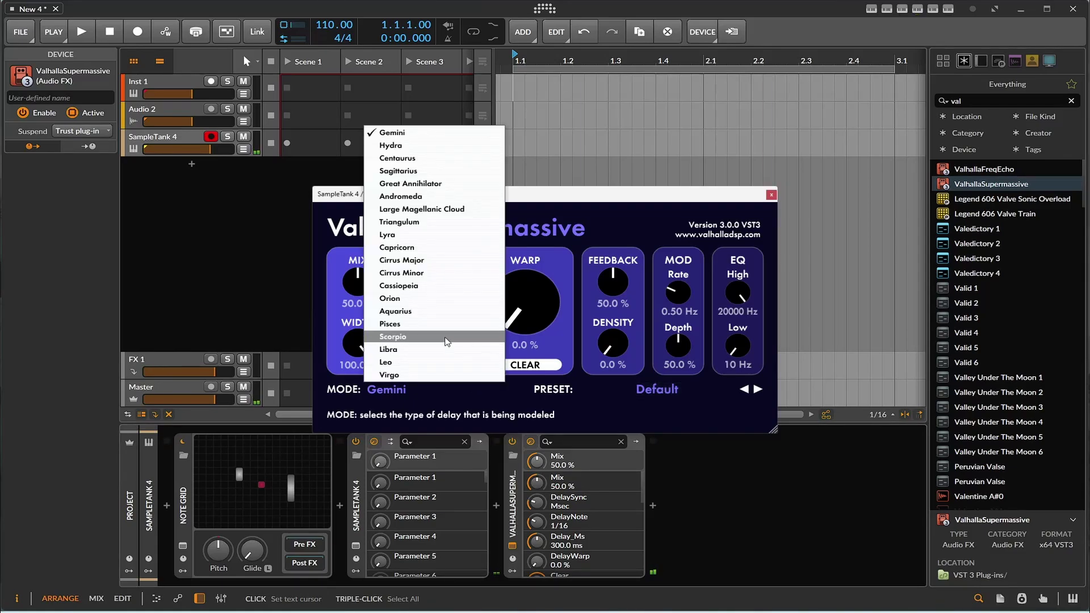
click(442, 374)
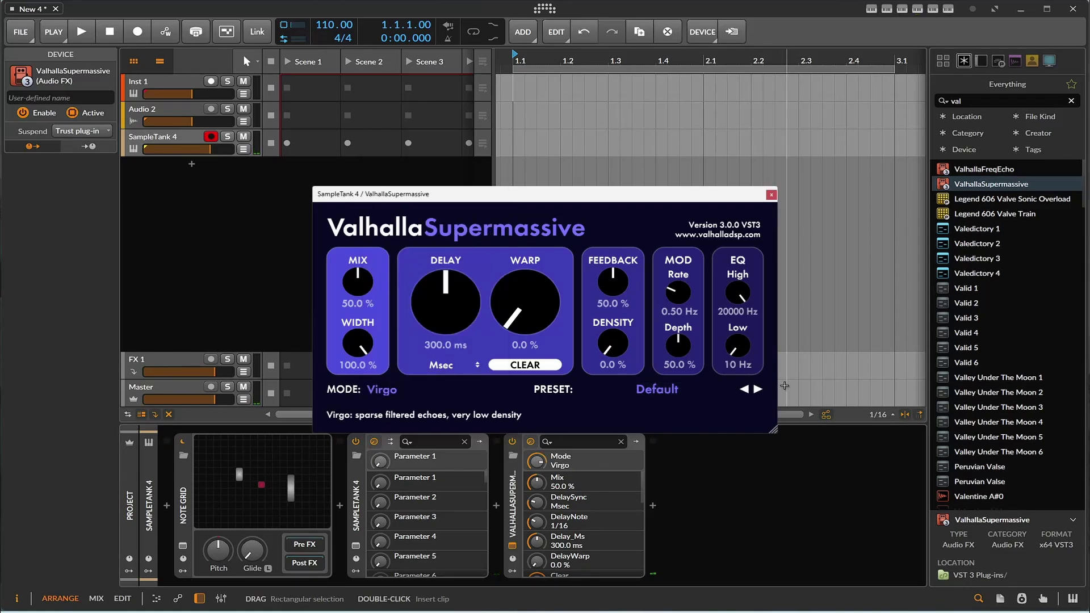
click(482, 390)
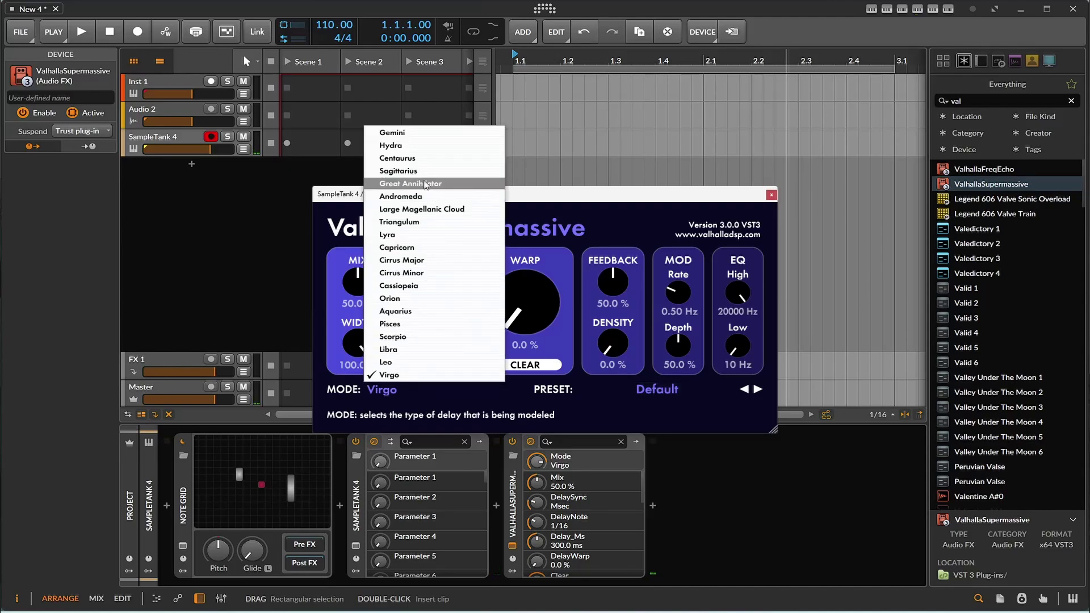
click(420, 366)
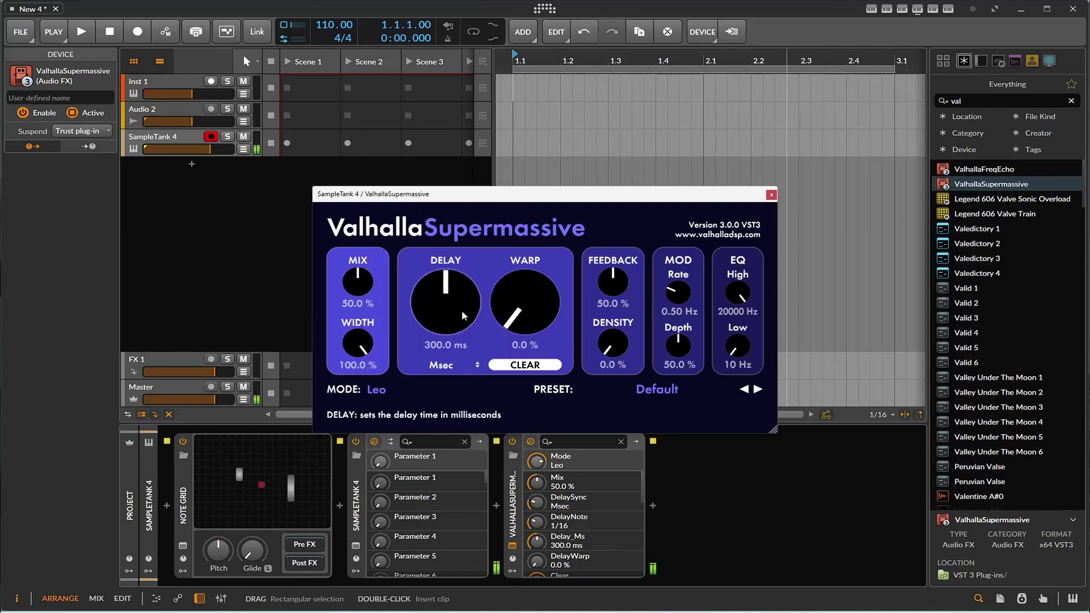
drag(461, 310, 447, 277)
drag(523, 316, 531, 281)
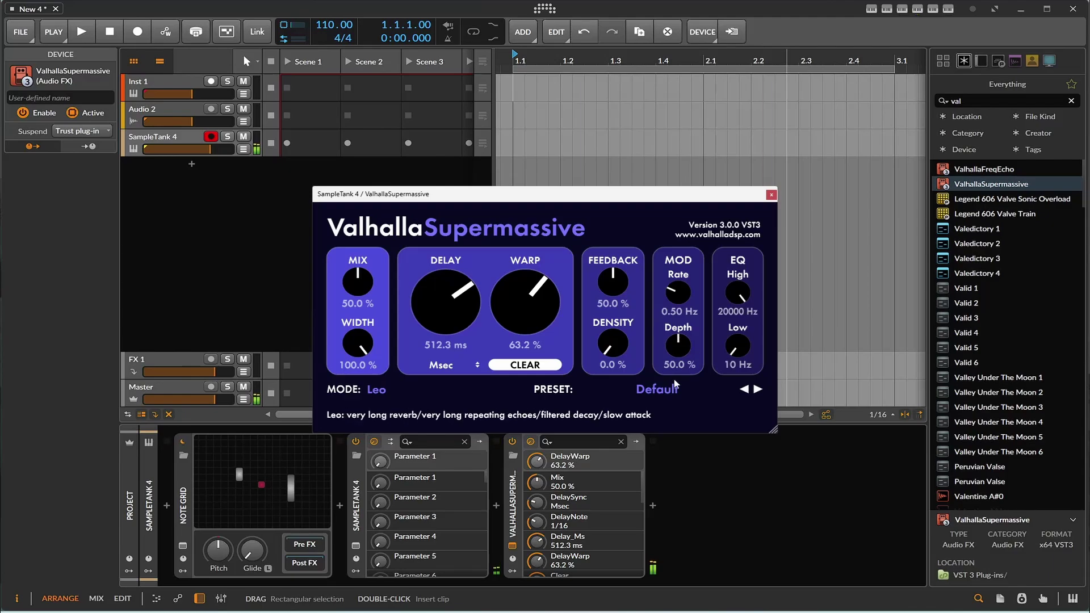
Load the Leo Synth Hall preset from the Late 2023 Leo presets in ValhallaSupermassive.
click(681, 392)
mouse_move(652, 555)
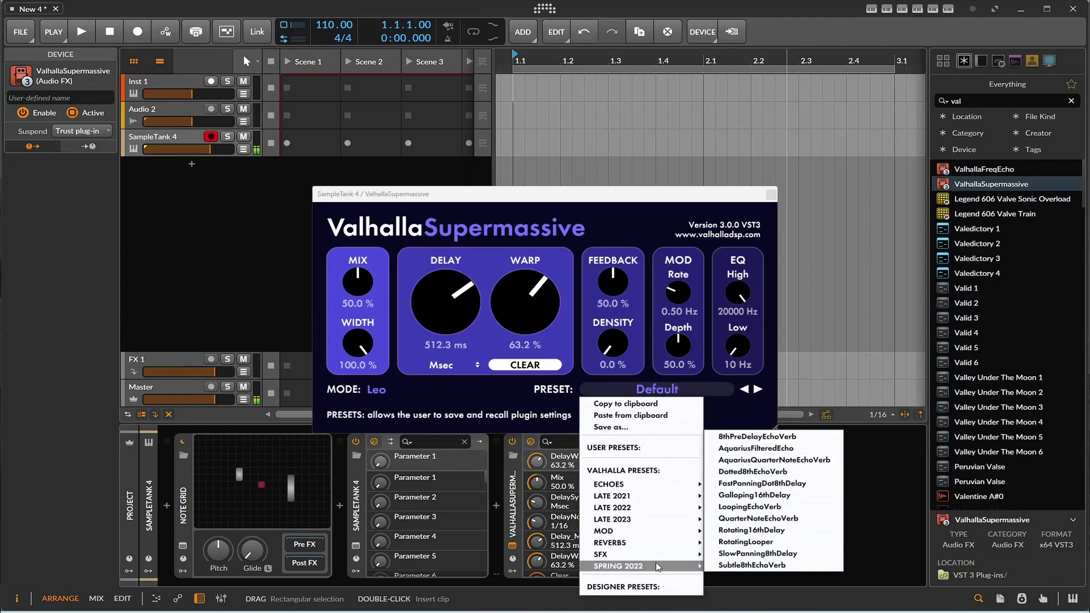
mouse_move(665, 519)
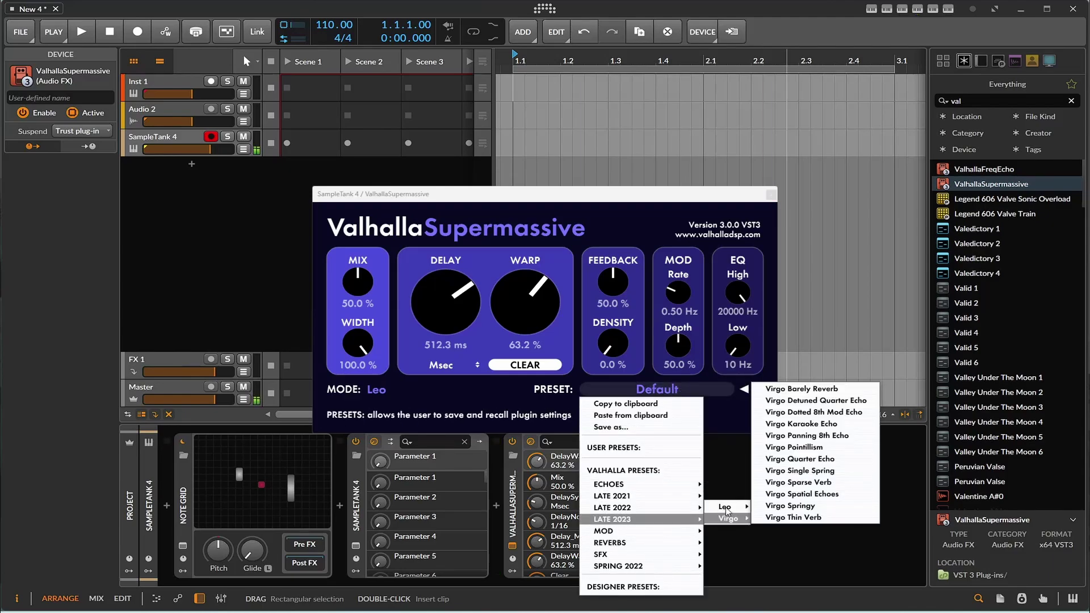
mouse_move(730, 507)
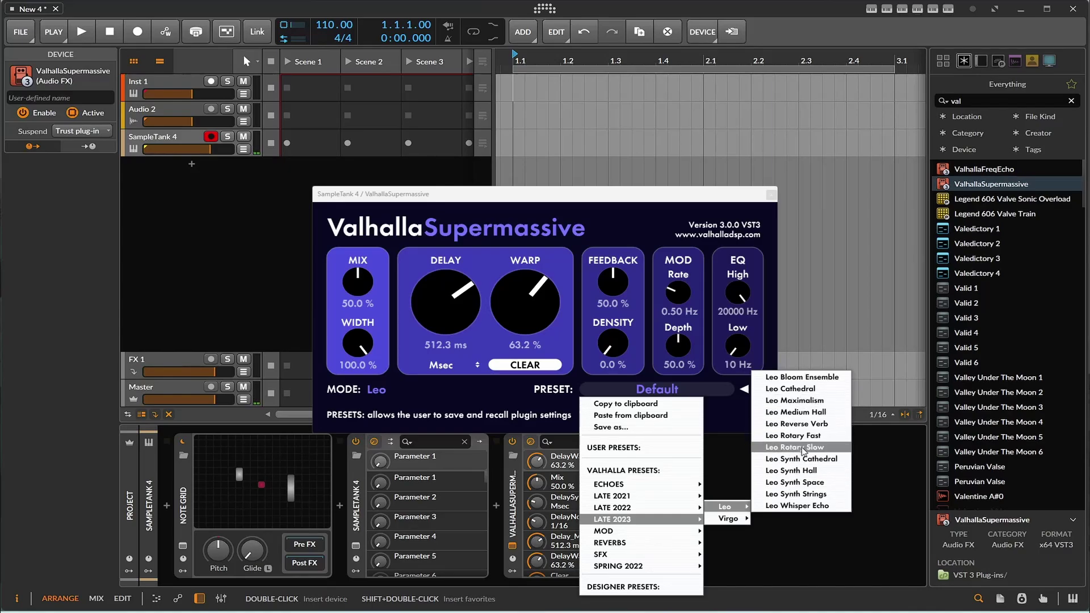
click(819, 471)
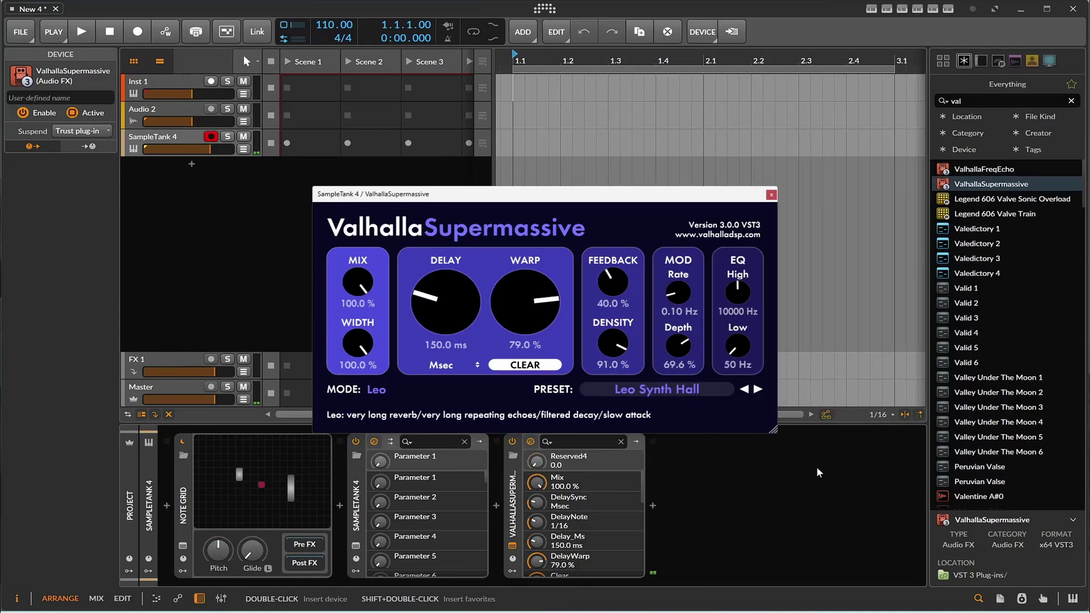
Load the Leo Synth Space preset and raise its delay to about 384 ms and its feedback to about 74 %.
click(696, 392)
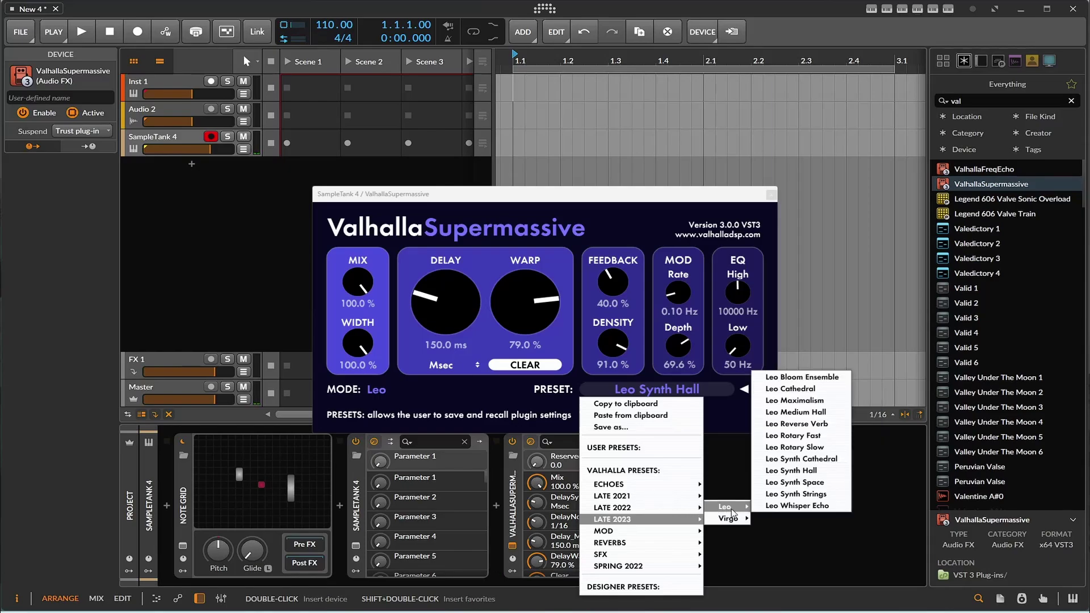
click(816, 484)
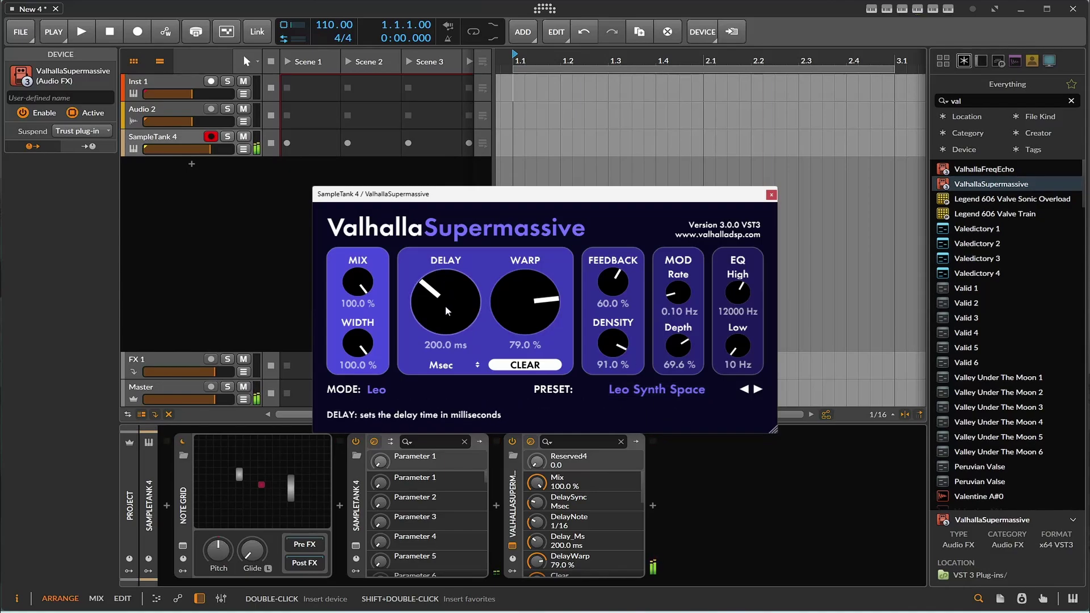
drag(445, 305, 608, 271)
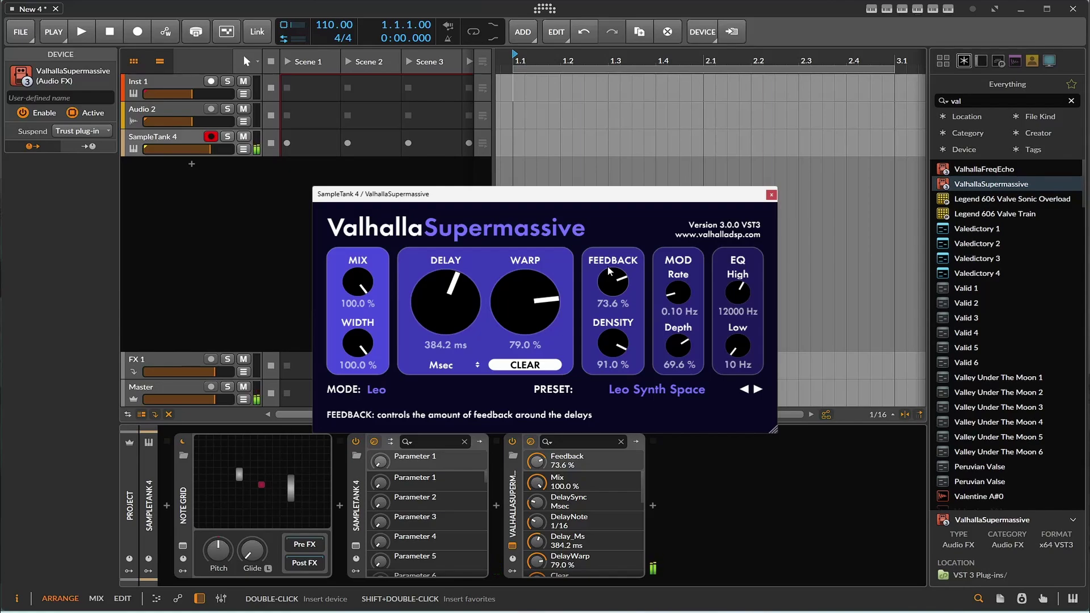
Close the ValhallaSupermassive window and delete the effect from the SampleTank 4 track.
click(771, 194)
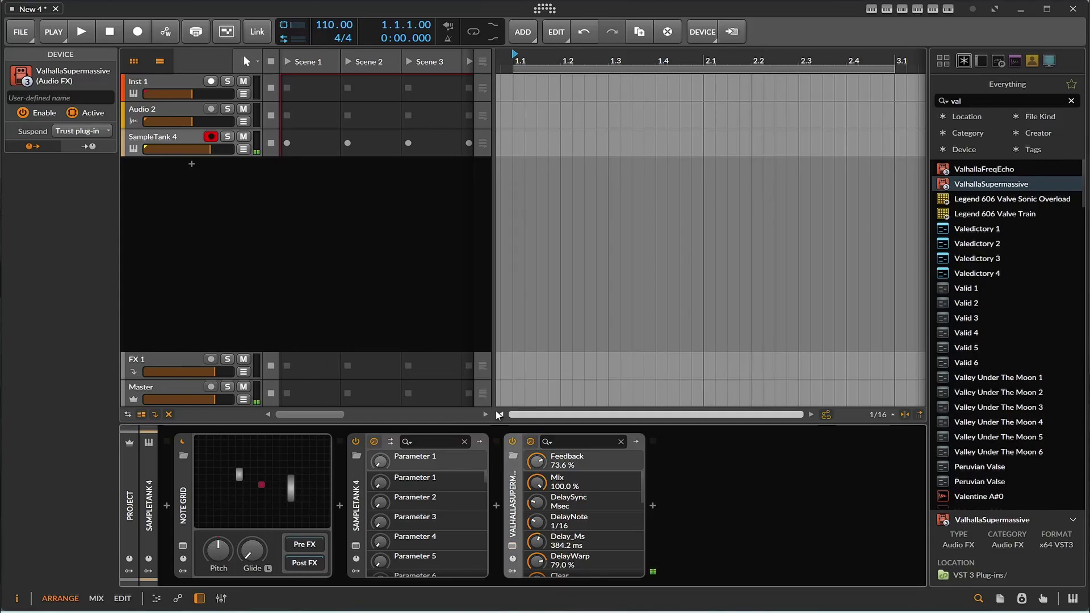
key(Delete)
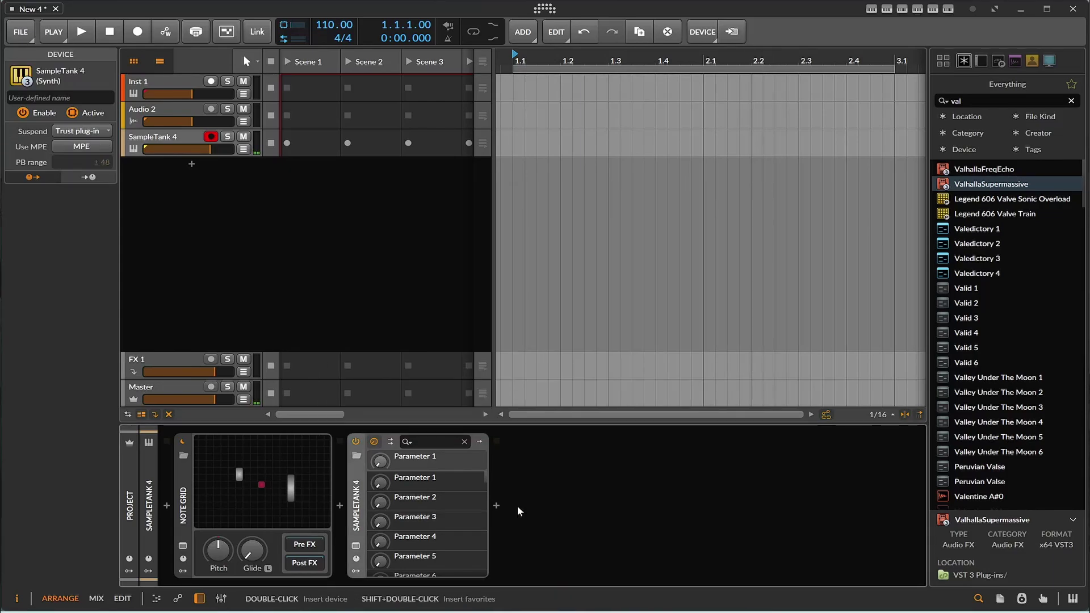
Search the device browser for "artu" and add Efx FRAGMENTS after SampleTank 4 in the device chain.
click(965, 101)
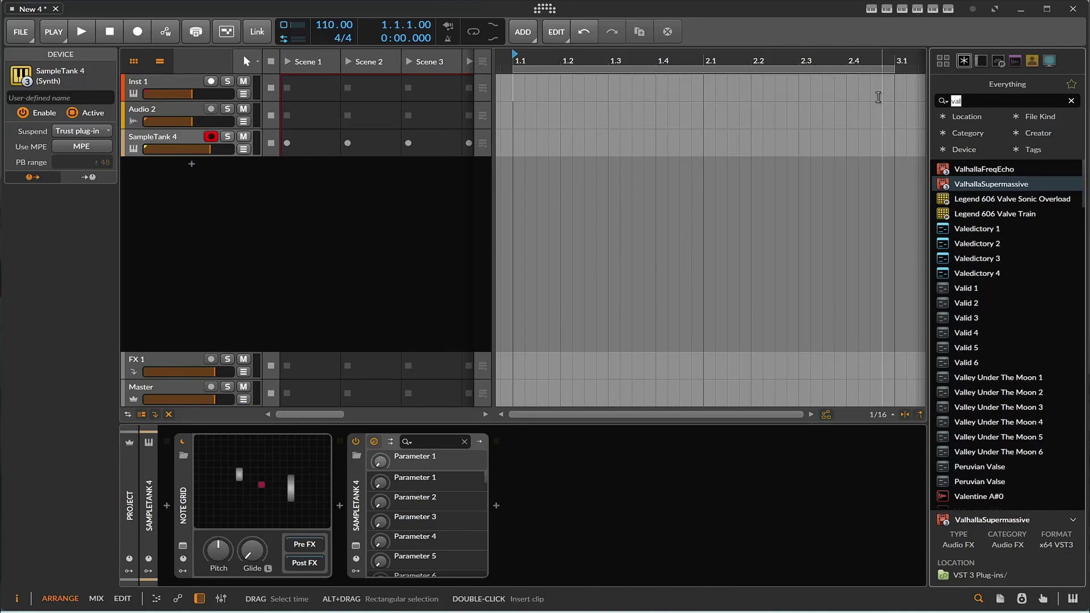
key(BackSpace)
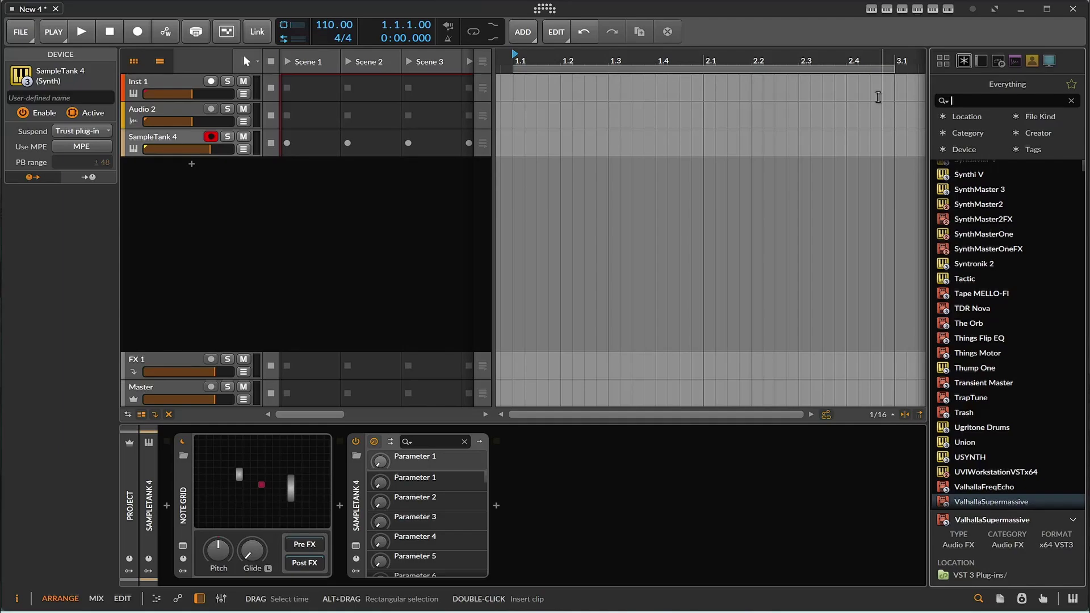
text(artu)
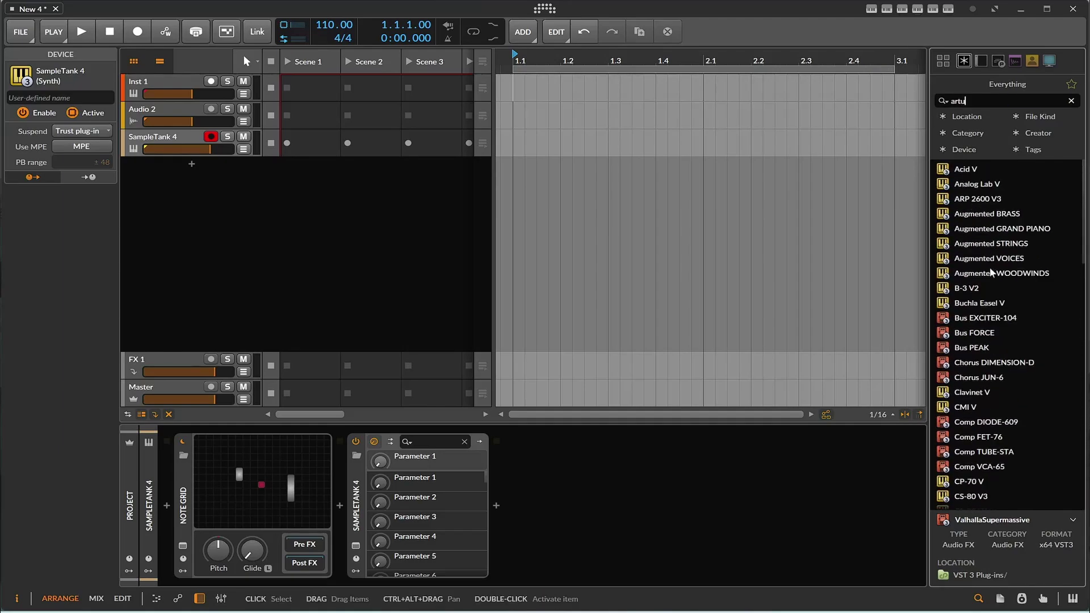
scroll(993, 275, down, 10)
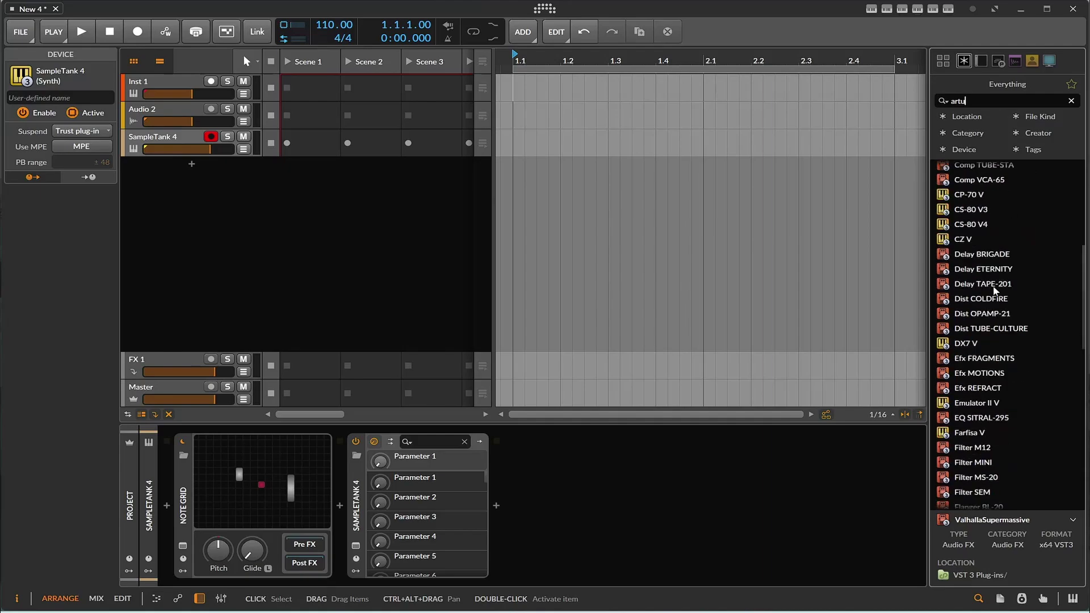
scroll(995, 290, up, 3)
scroll(995, 290, up, 6)
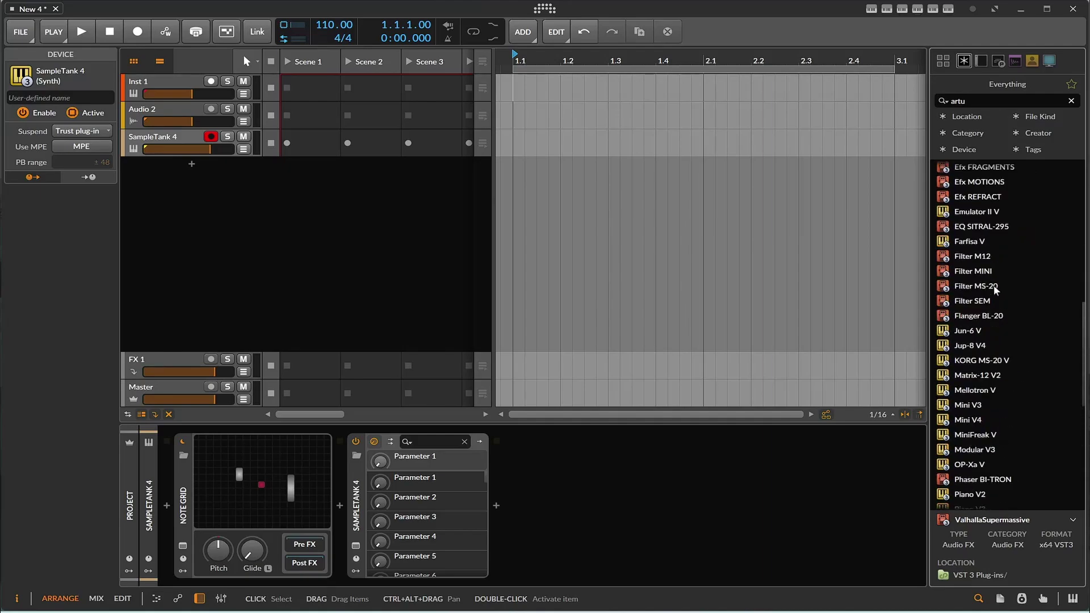
drag(984, 168, 706, 482)
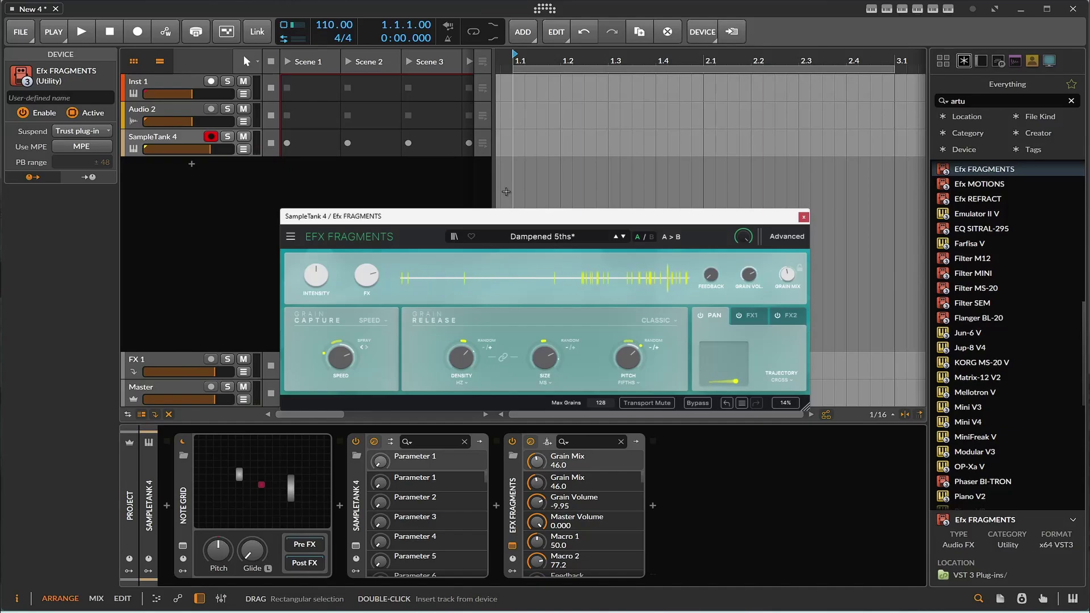
Audition Efx FRAGMENTS presets such as Past Lives, Machine Gun, Transient Stretch and Self Fed Particles, and stop on Sequencer Slicer.
click(625, 239)
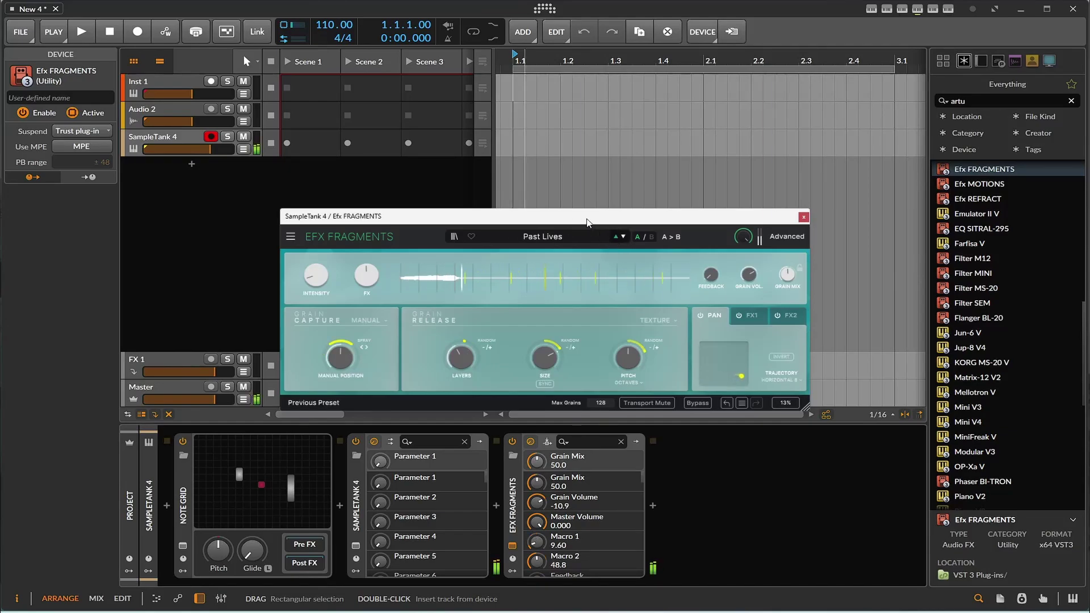
click(615, 237)
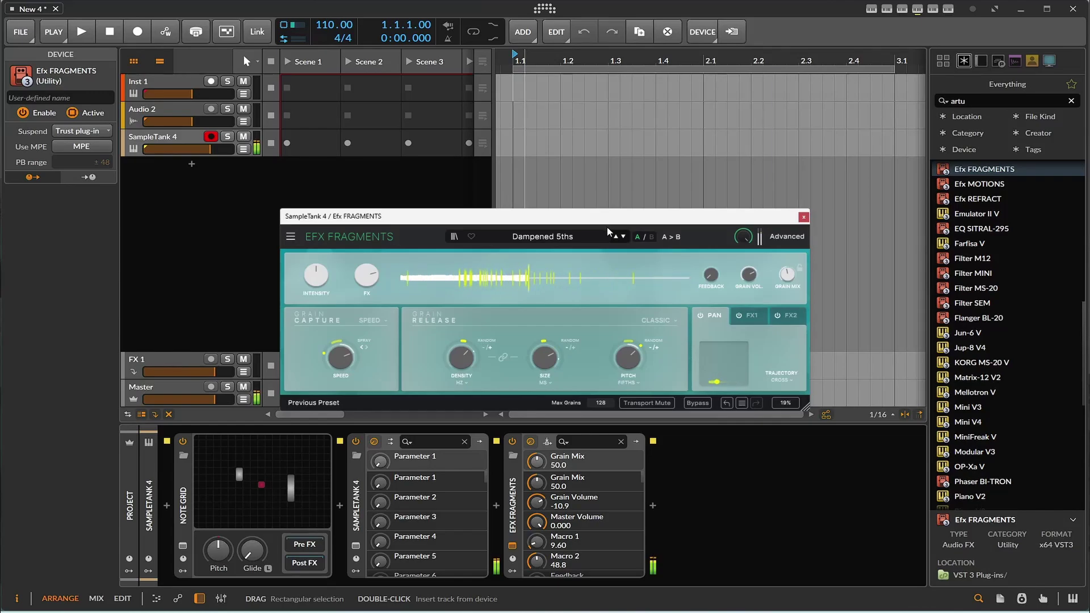
click(624, 237)
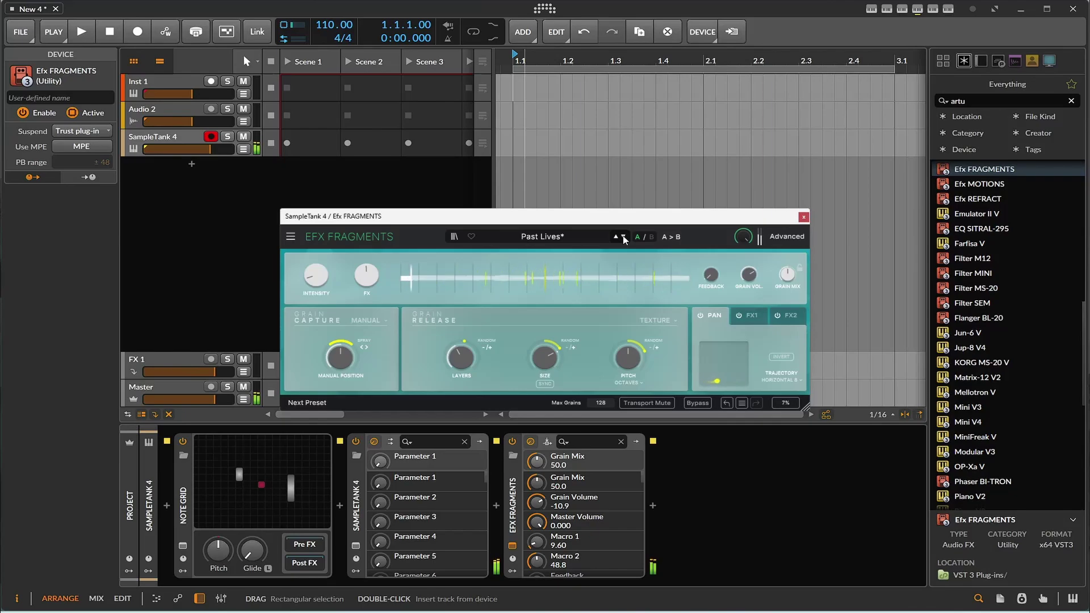
click(624, 237)
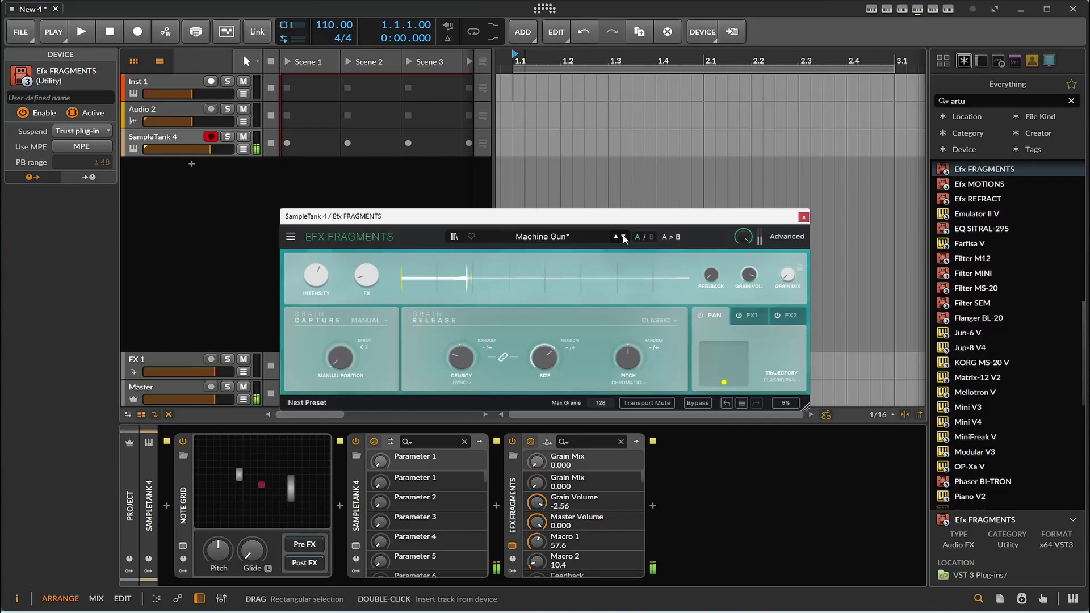
click(624, 237)
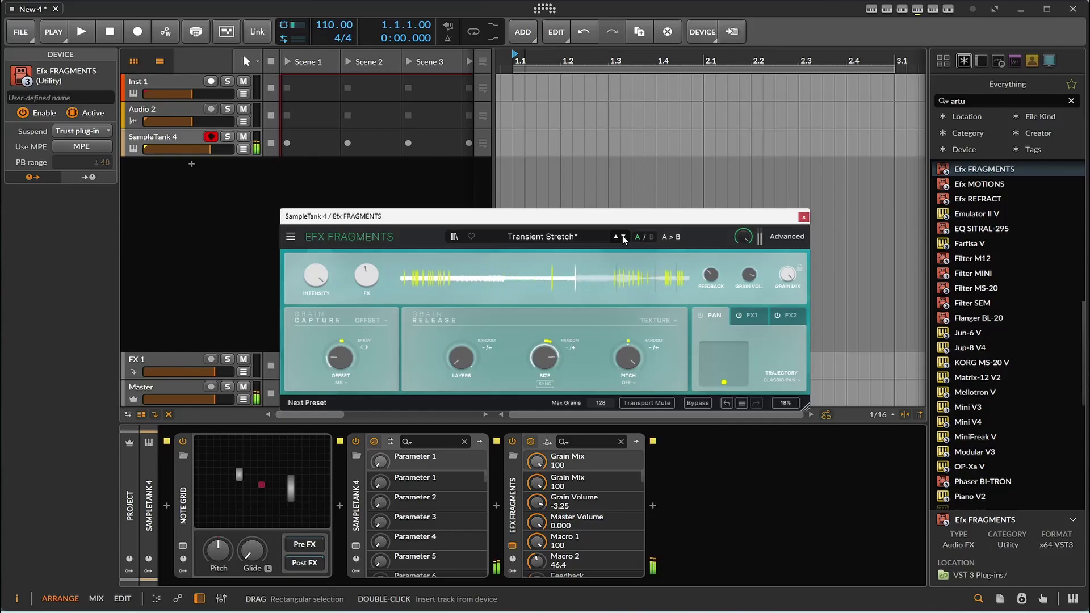
click(623, 238)
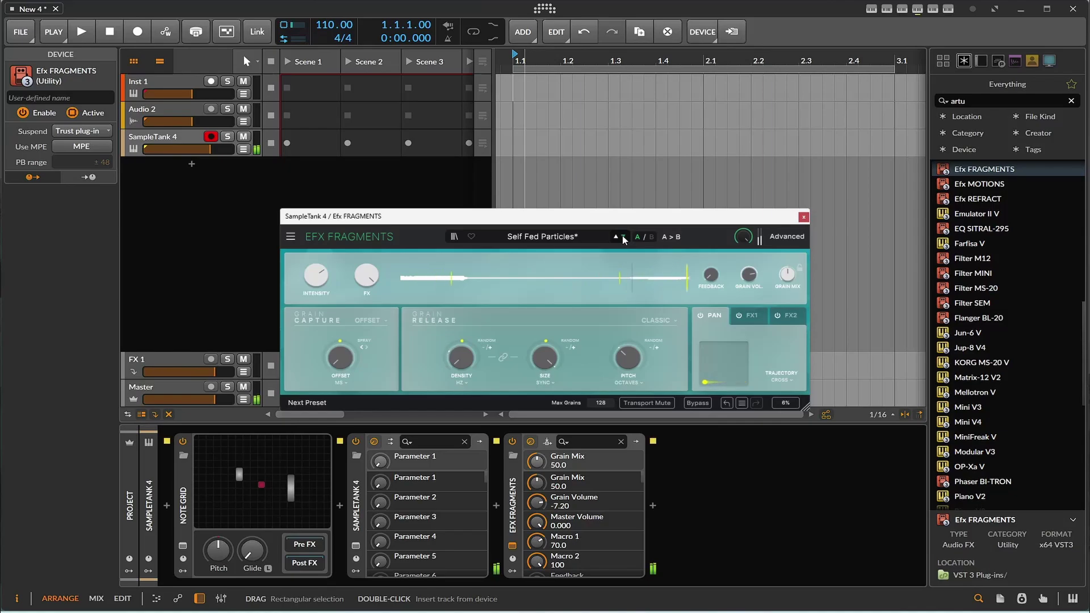
click(623, 238)
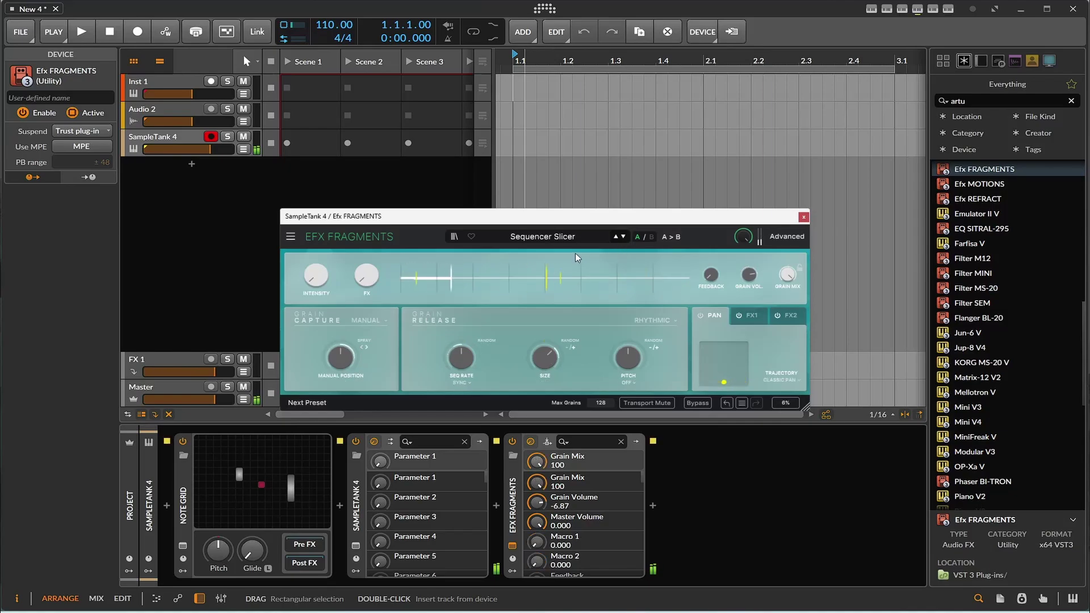
Audition Efx FRAGMENTS presets such as Cascade Circles, Liminal Reflections and Cinematosis, and load Lush Planet.
click(623, 238)
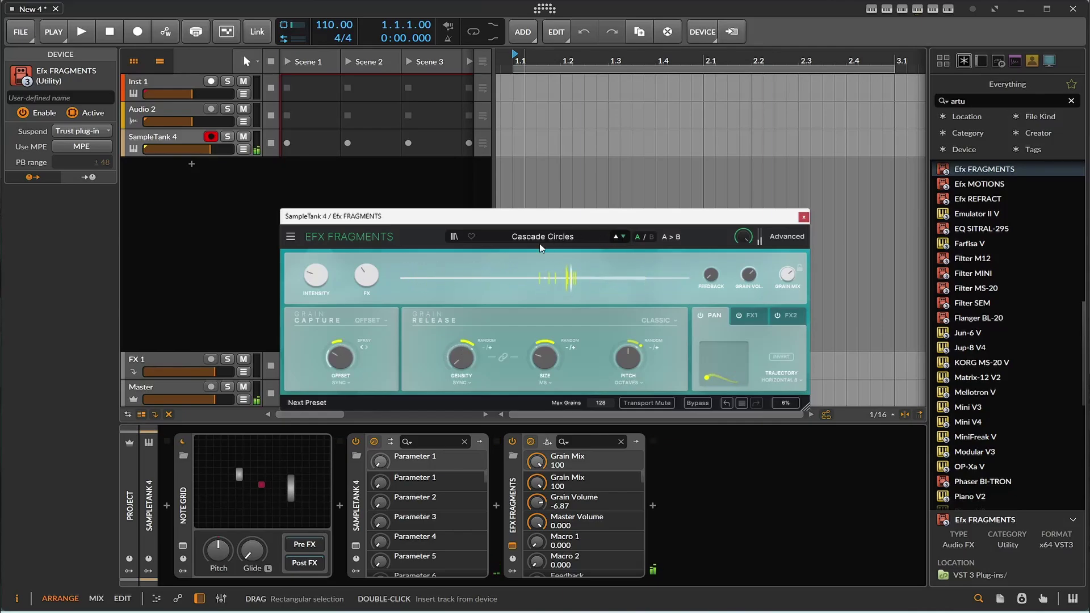
scroll(541, 235, down, 2)
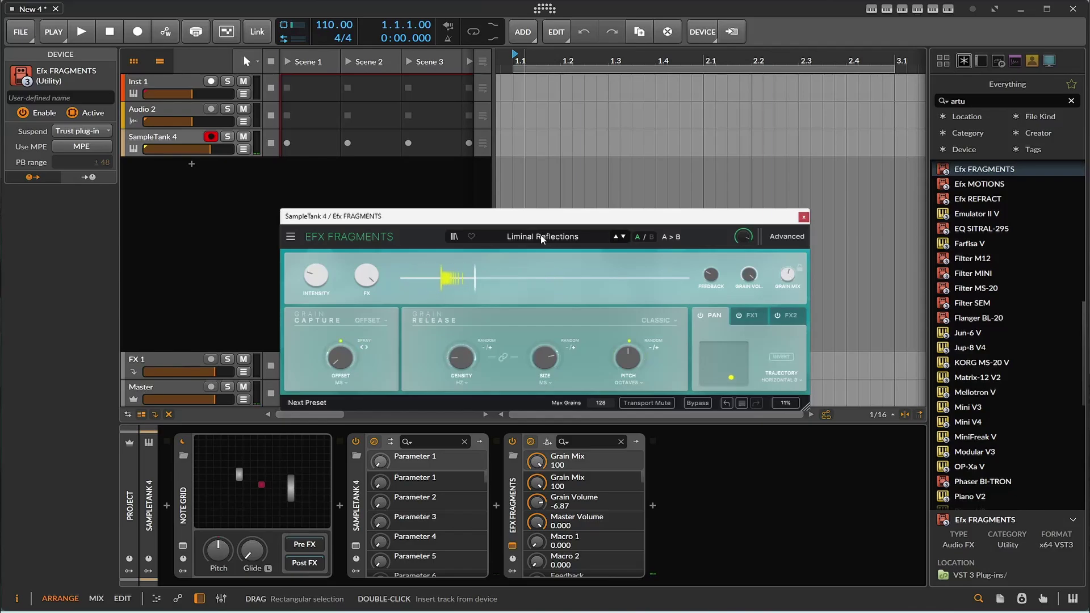
scroll(543, 237, down, 1)
click(618, 238)
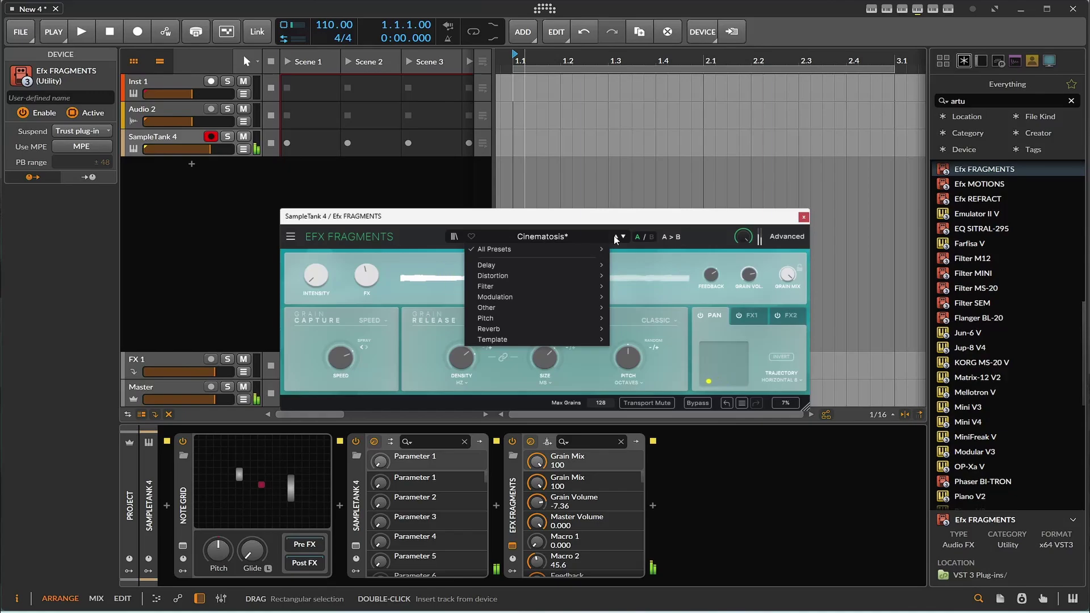
click(615, 238)
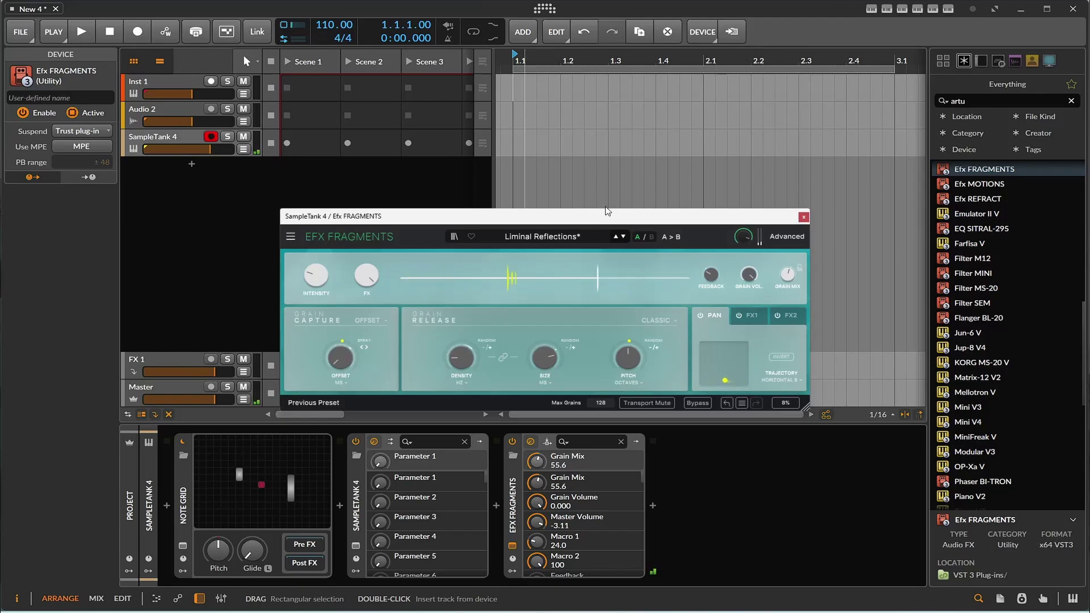
click(623, 236)
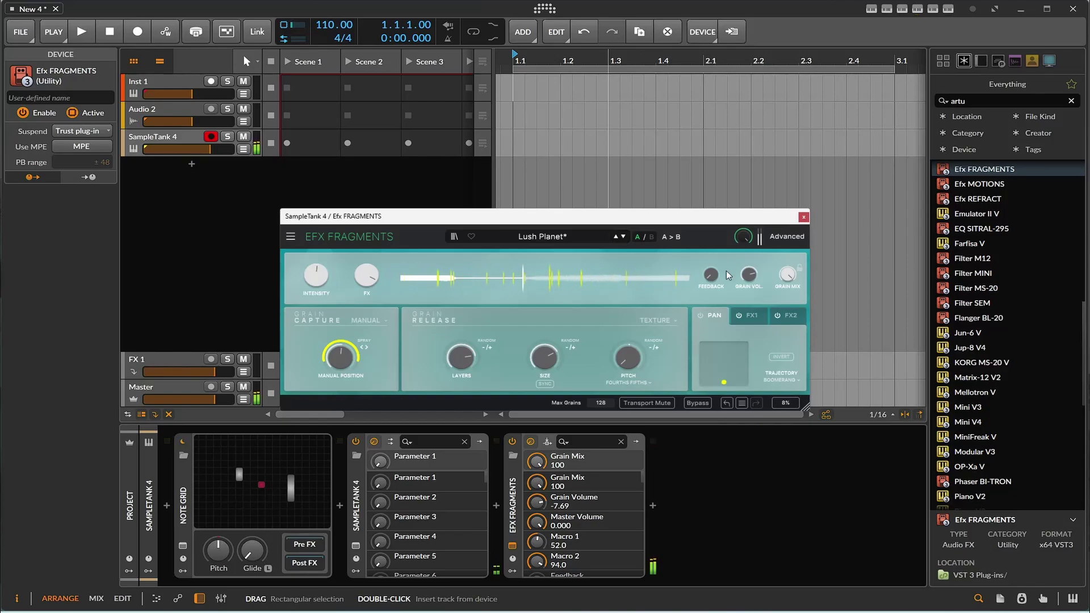
View the FX1 and FX2 settings of Lush Planet, then set the grain position to about 0.132 and the intensity to 56.
click(756, 320)
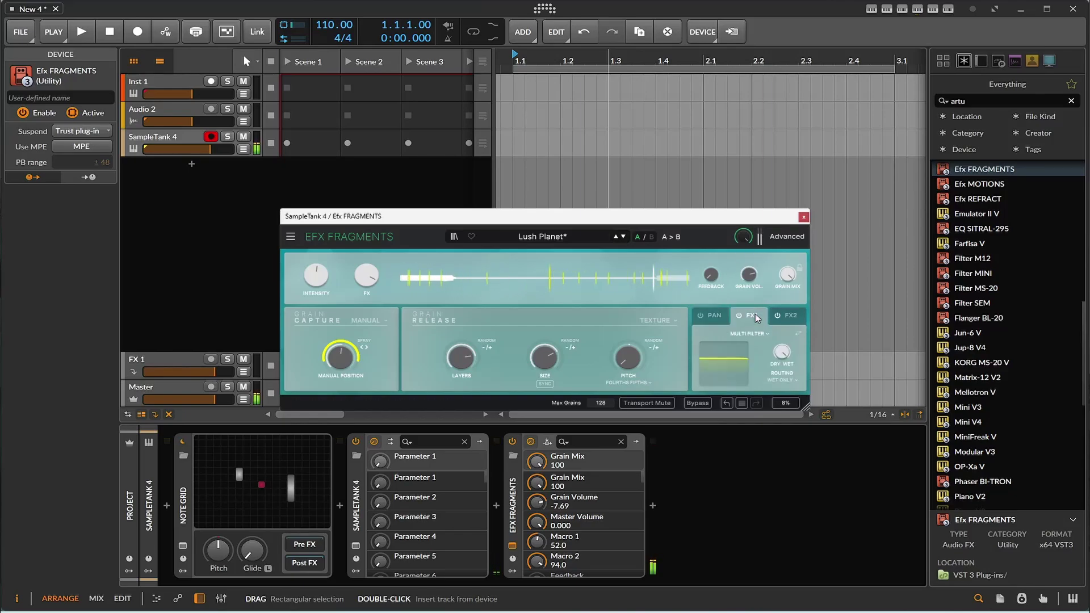
click(790, 321)
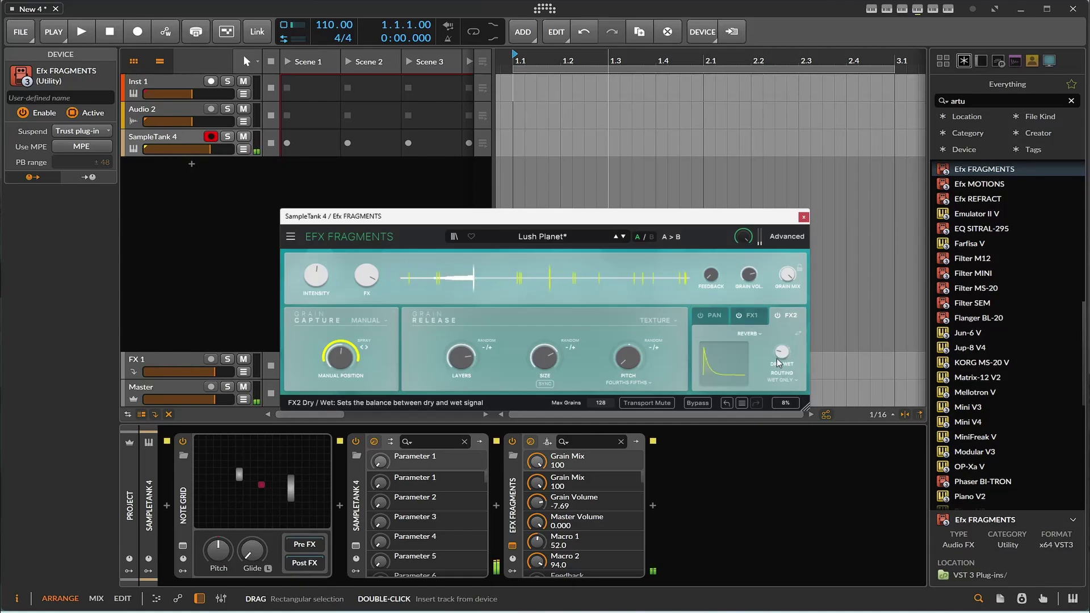
drag(350, 363, 350, 372)
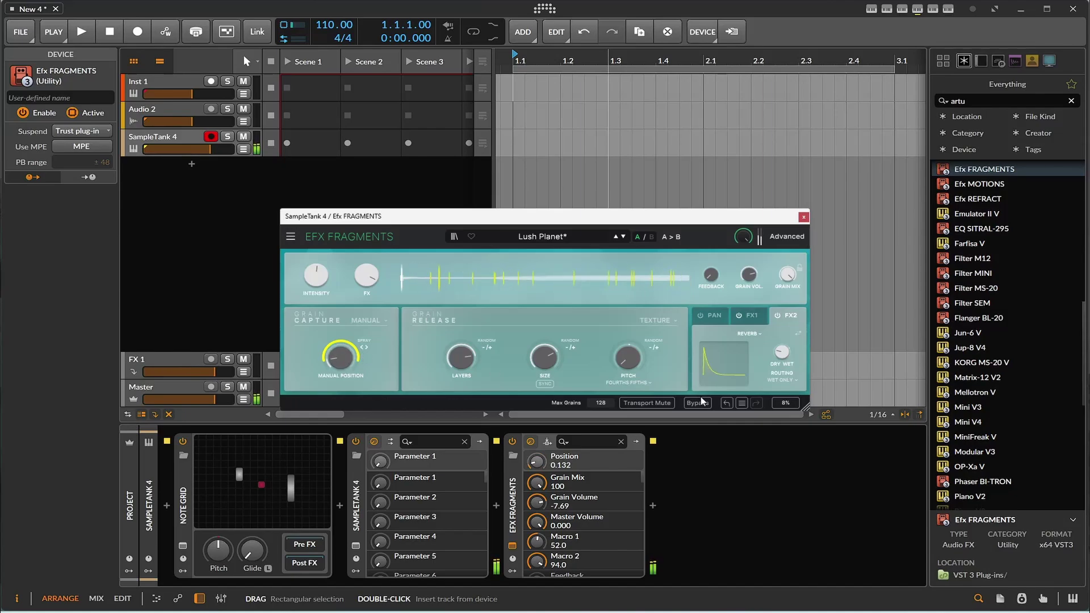
drag(320, 265, 317, 282)
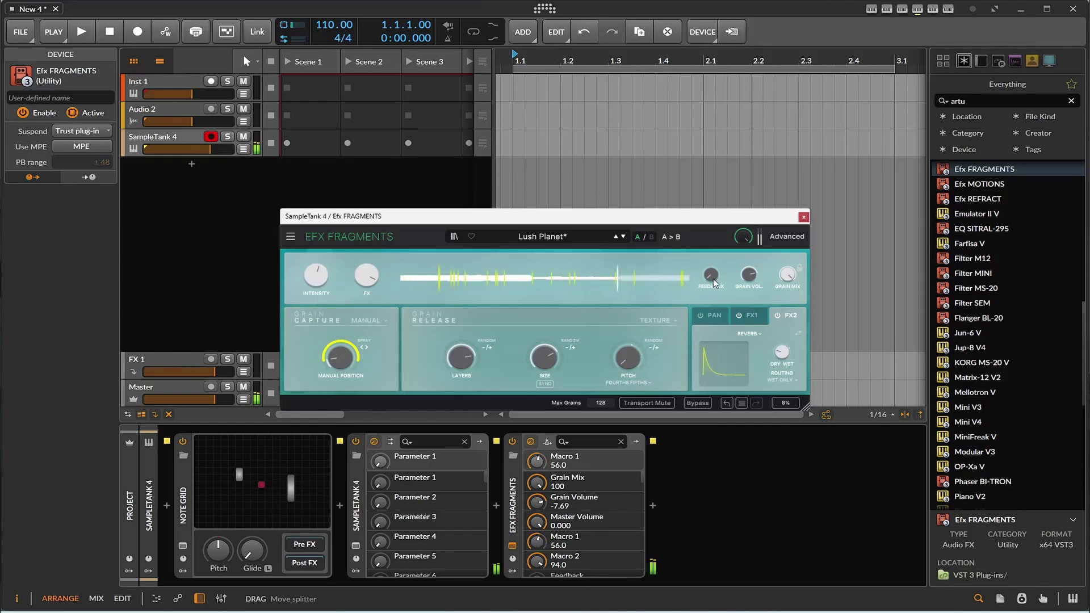
Set feedback to about -21.7, grain size to 229, random layers direction to Up and layers to 4, and close the Efx FRAGMENTS window.
drag(701, 282, 771, 299)
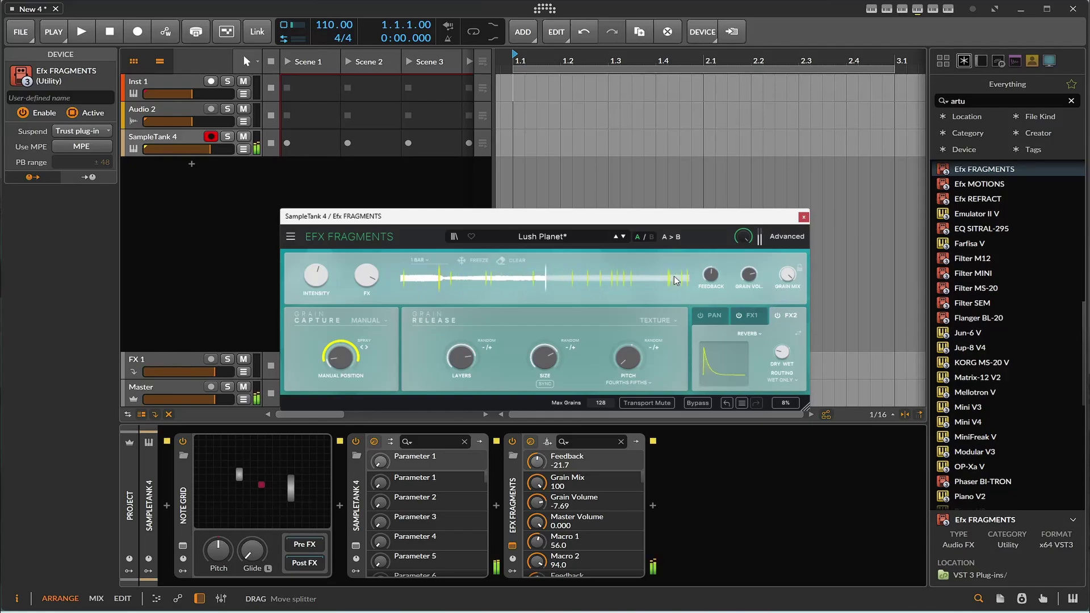
drag(544, 357, 504, 347)
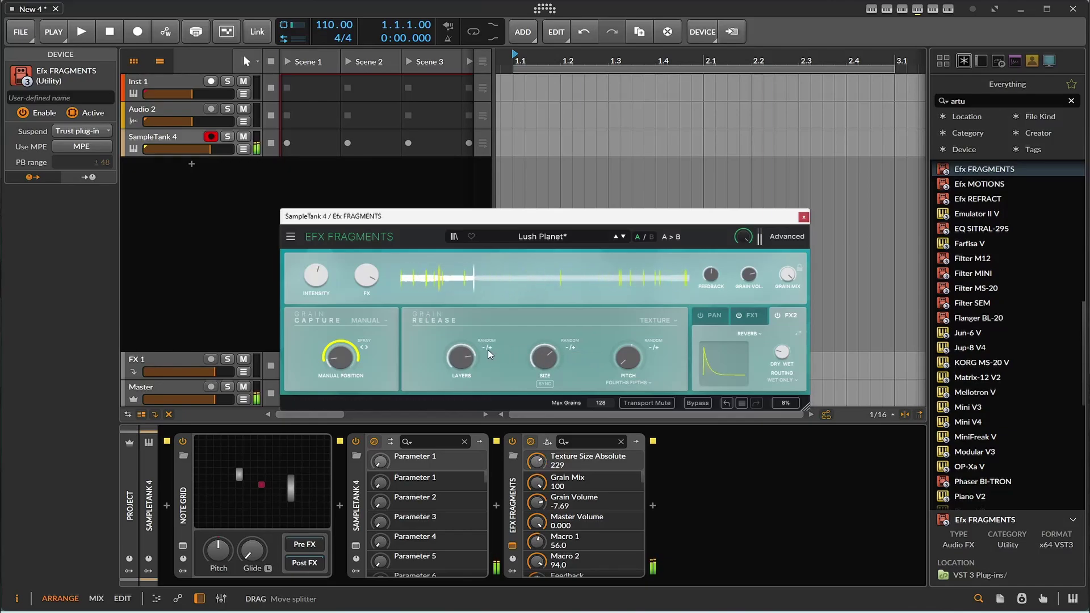
click(489, 347)
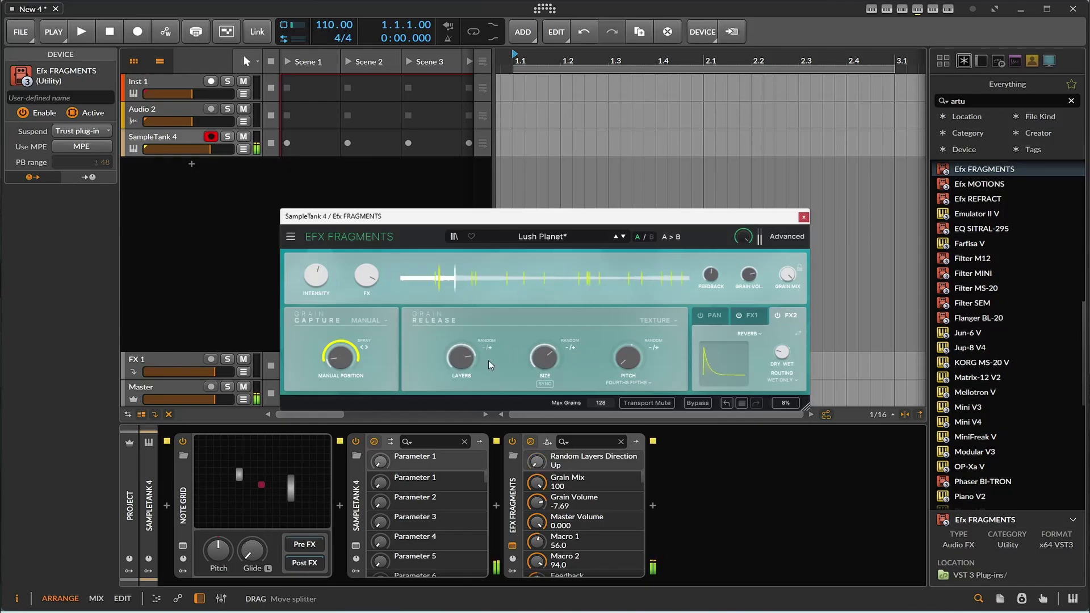
drag(461, 356, 472, 331)
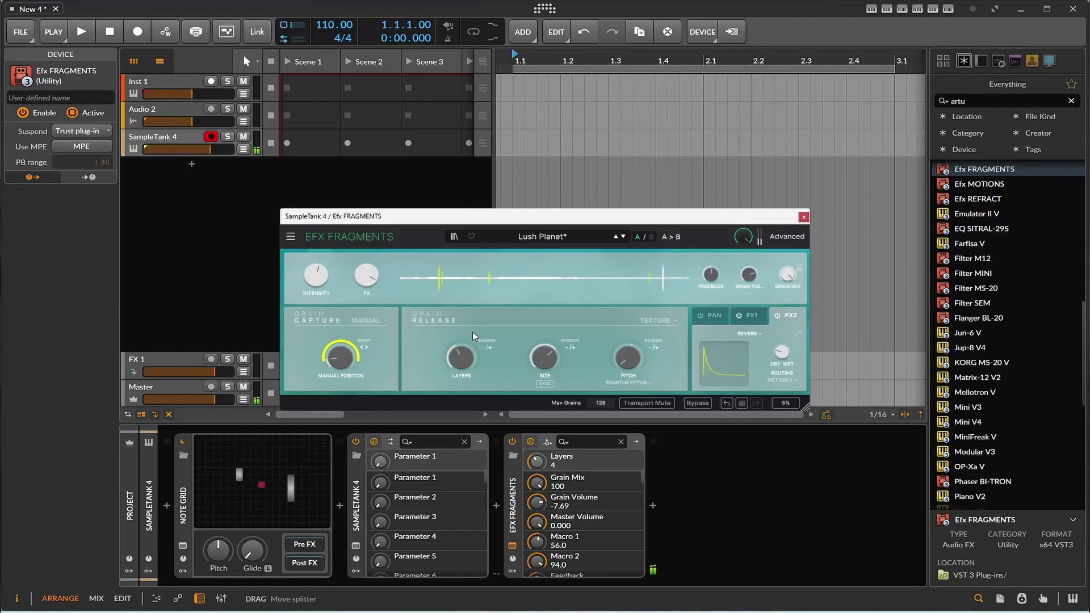
click(802, 217)
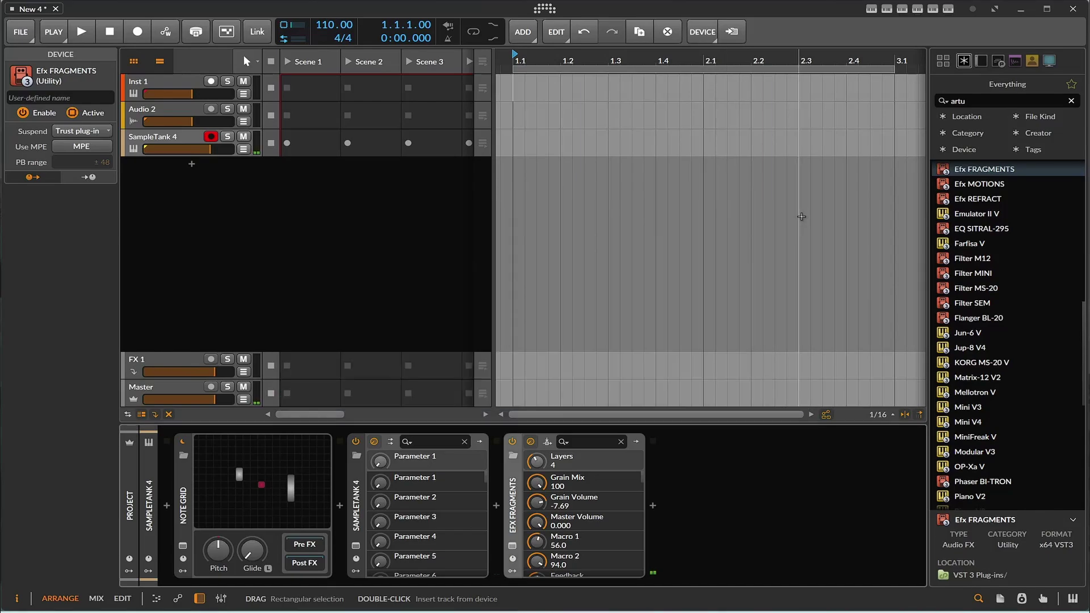
Create a one-bar clip at 1.1 on the SampleTank 4 track with a three-beat C3 note, and play it back.
click(527, 144)
double_click(527, 144)
double_click(542, 133)
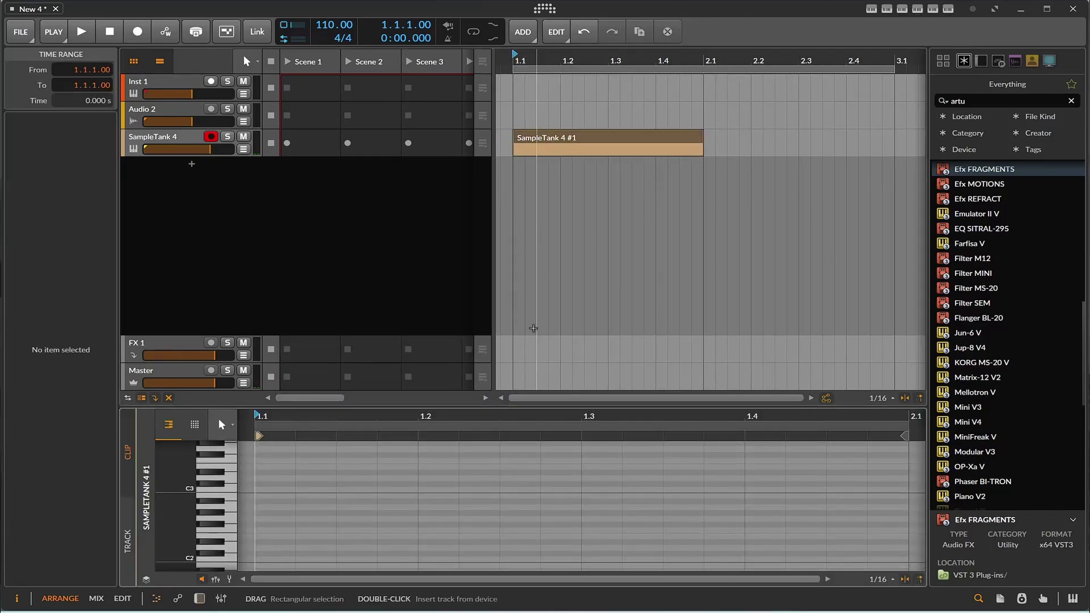
double_click(291, 489)
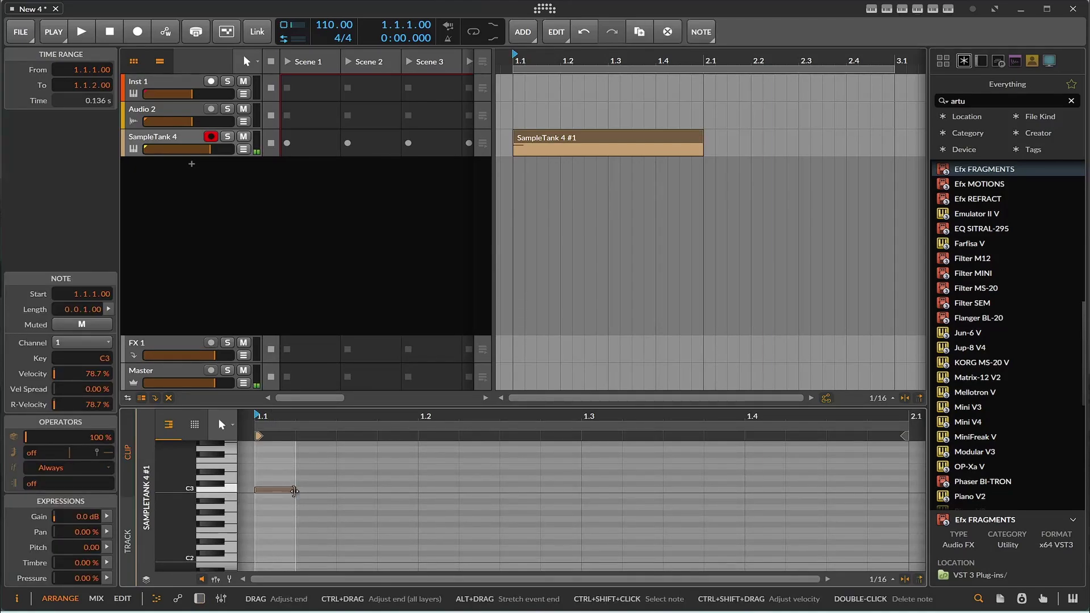
drag(292, 489, 745, 488)
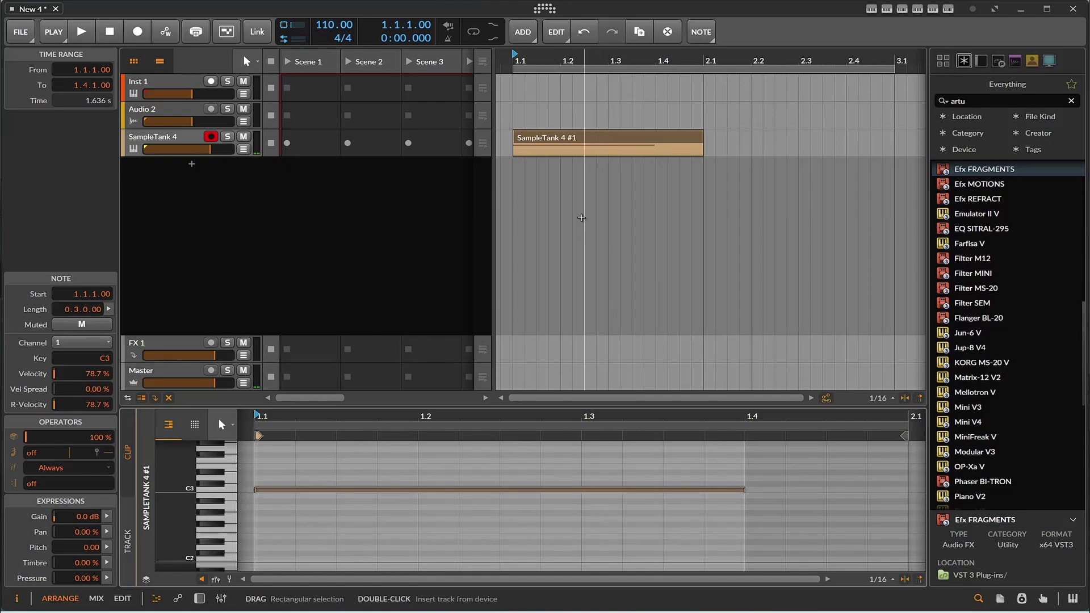
click(89, 34)
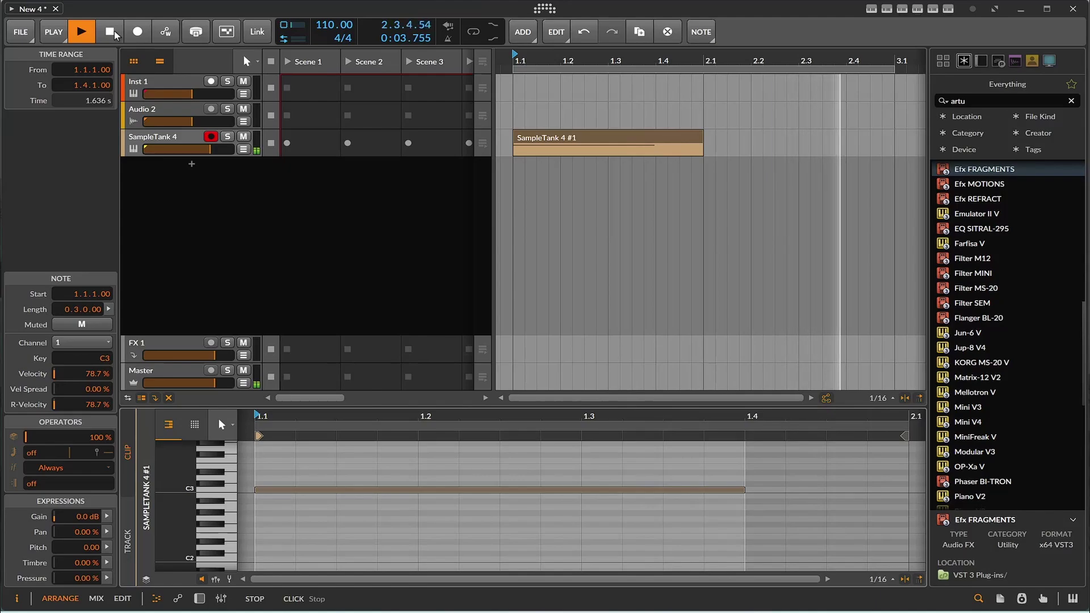
click(114, 34)
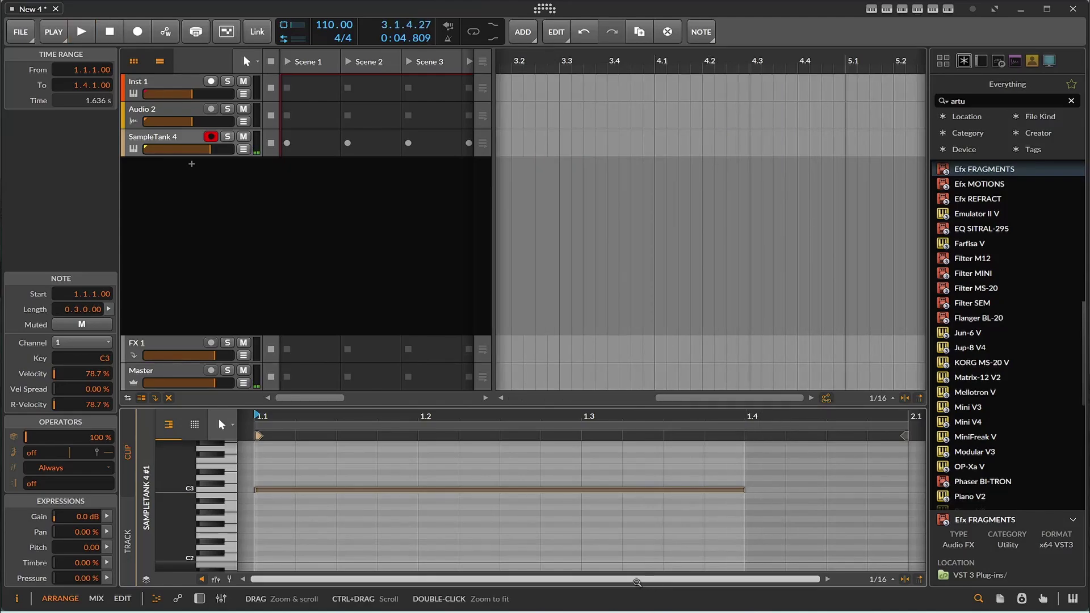
Delete Efx FRAGMENTS from the SampleTank 4 device chain and play the clip without the effect.
click(199, 598)
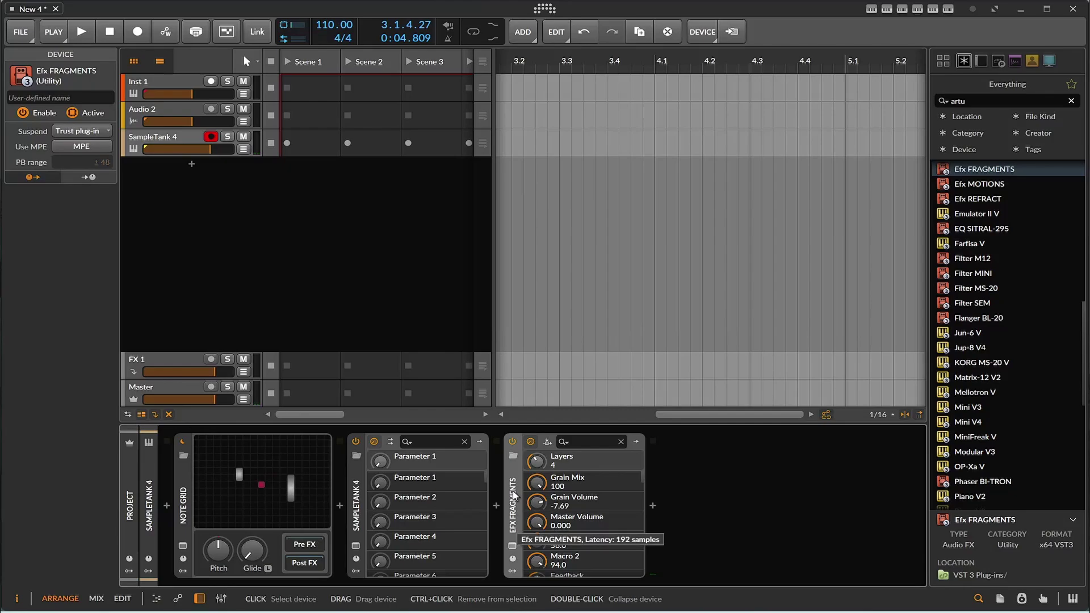
key(Delete)
key(space)
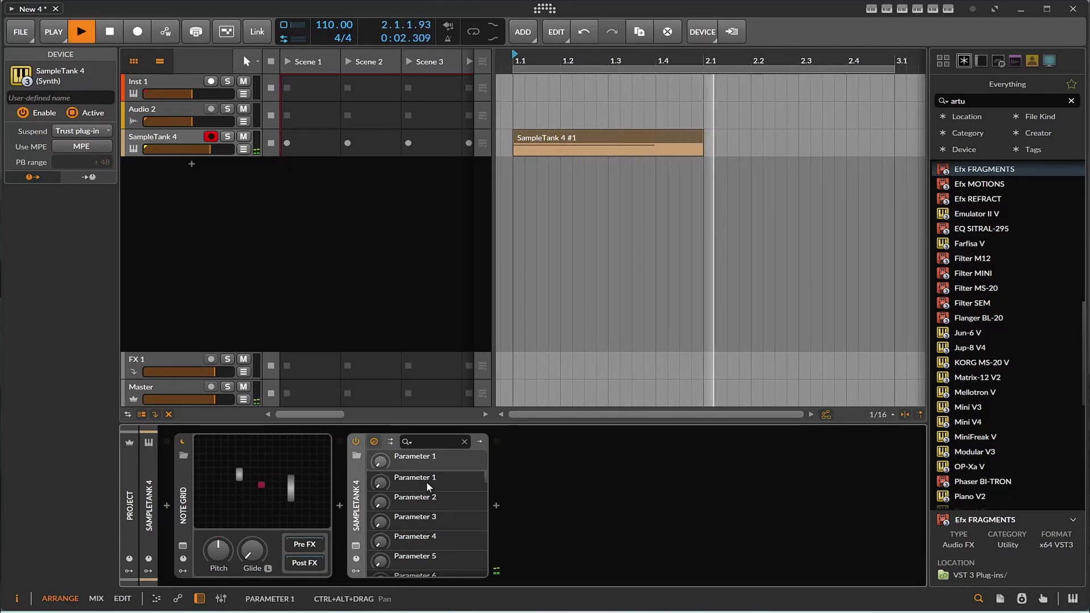
key(space)
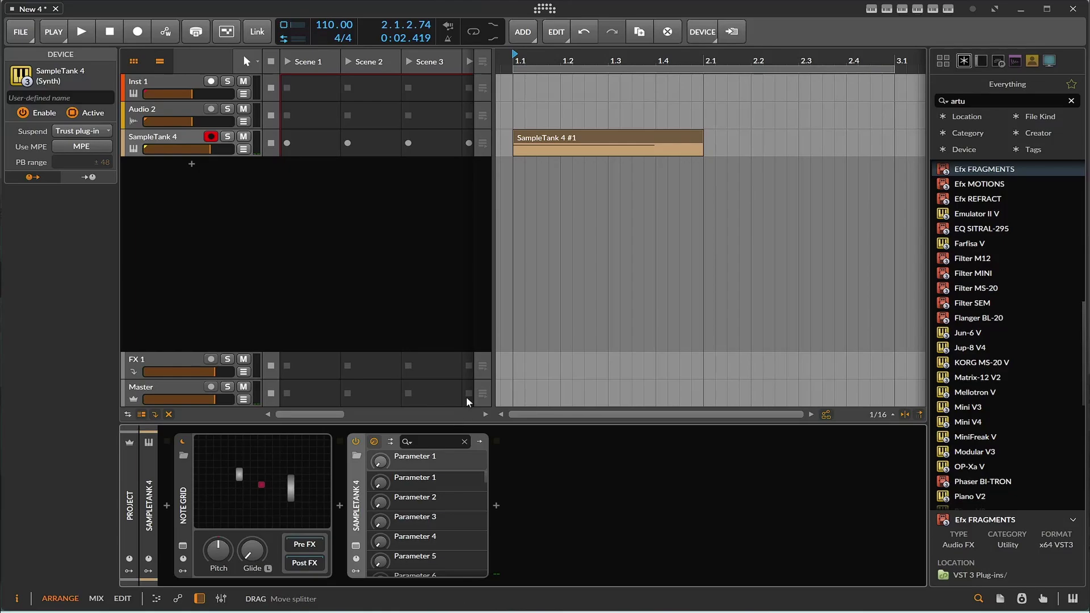
Bounce the SampleTank 4 note clip to a new audio track, then delete the original note clip.
right_click(552, 129)
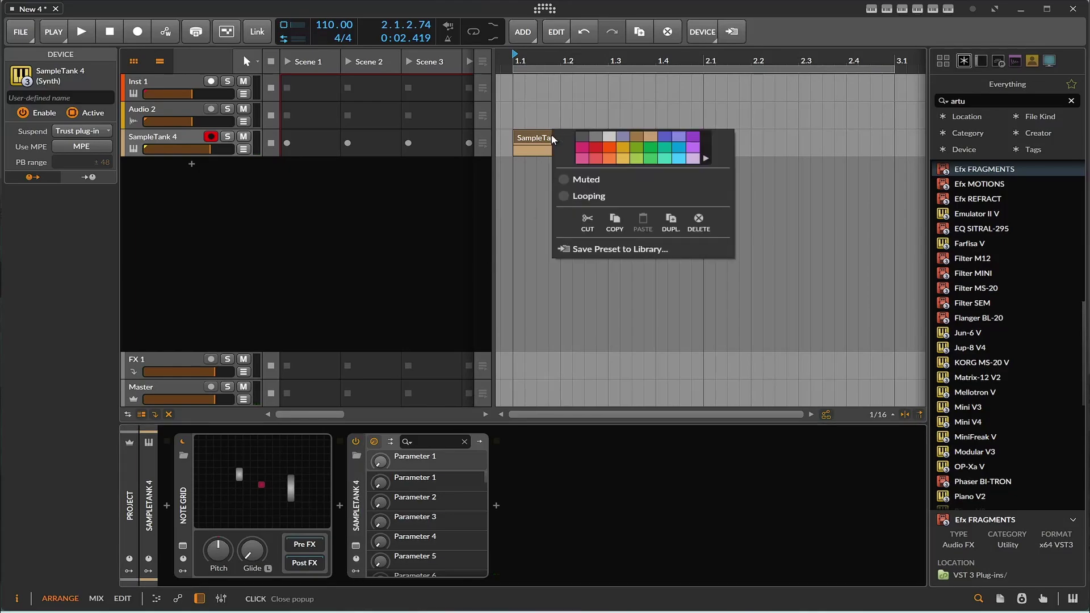
click(550, 135)
right_click(550, 135)
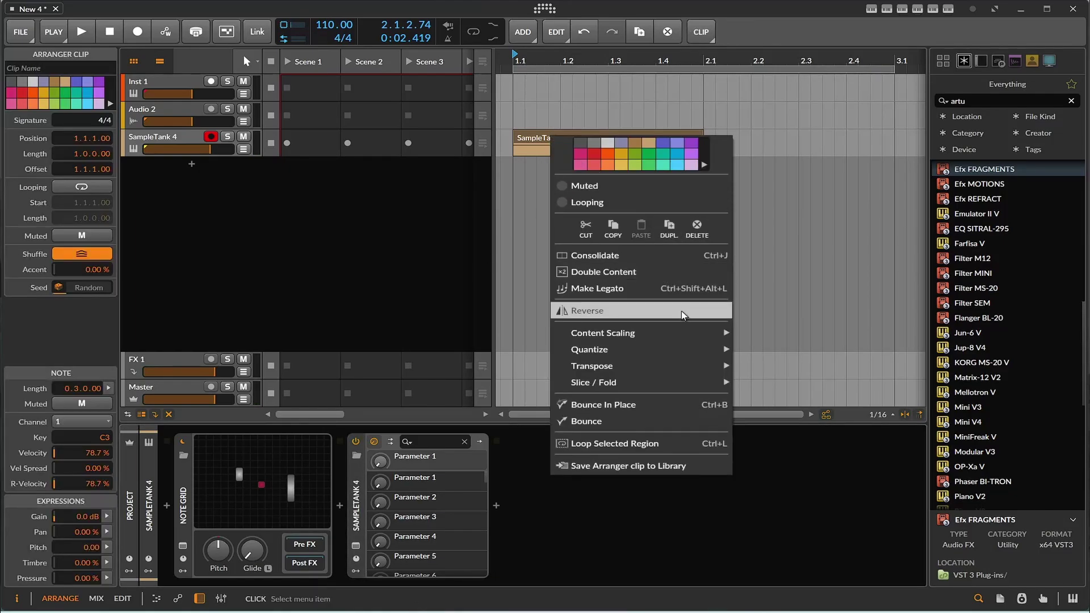
click(688, 400)
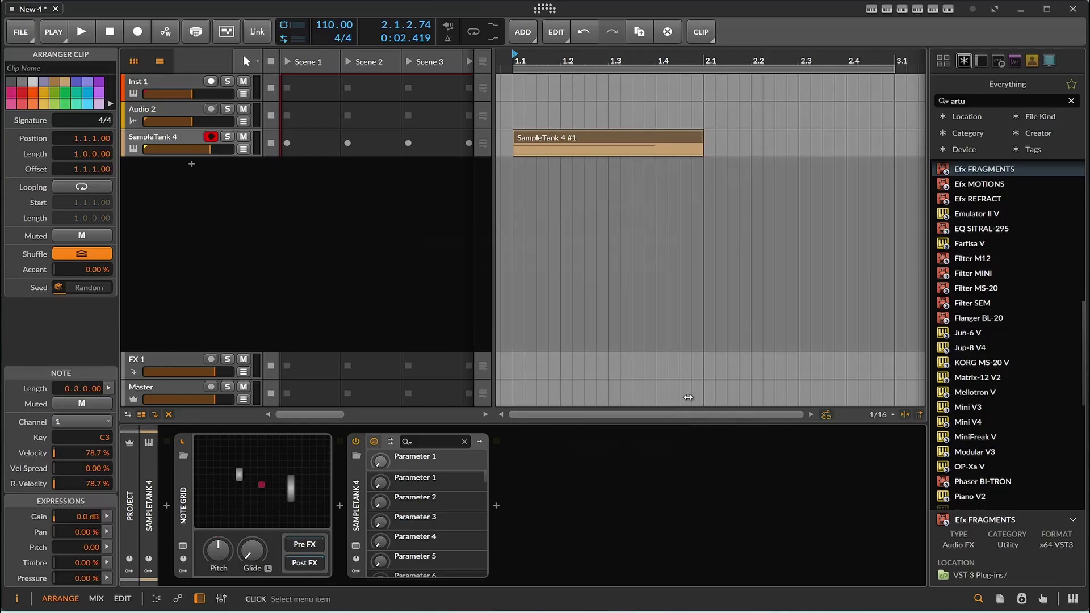
click(588, 441)
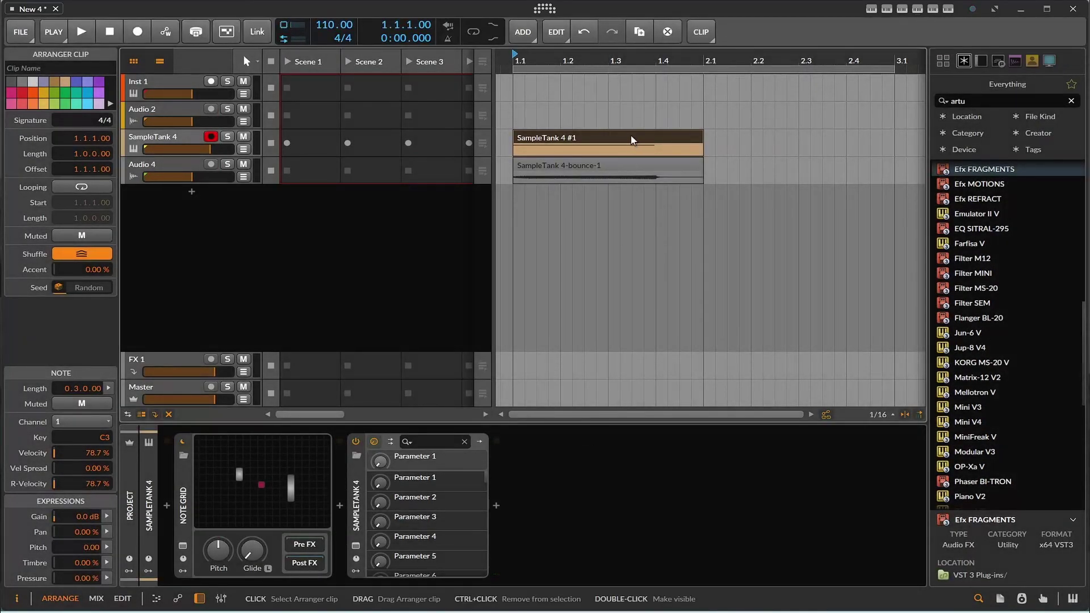
key(Delete)
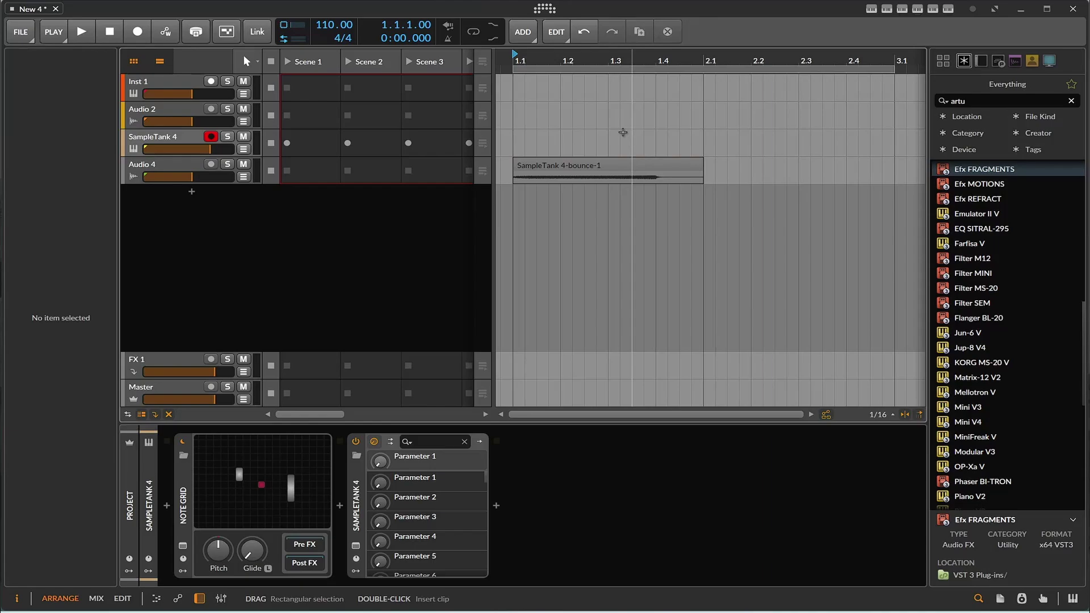
click(83, 34)
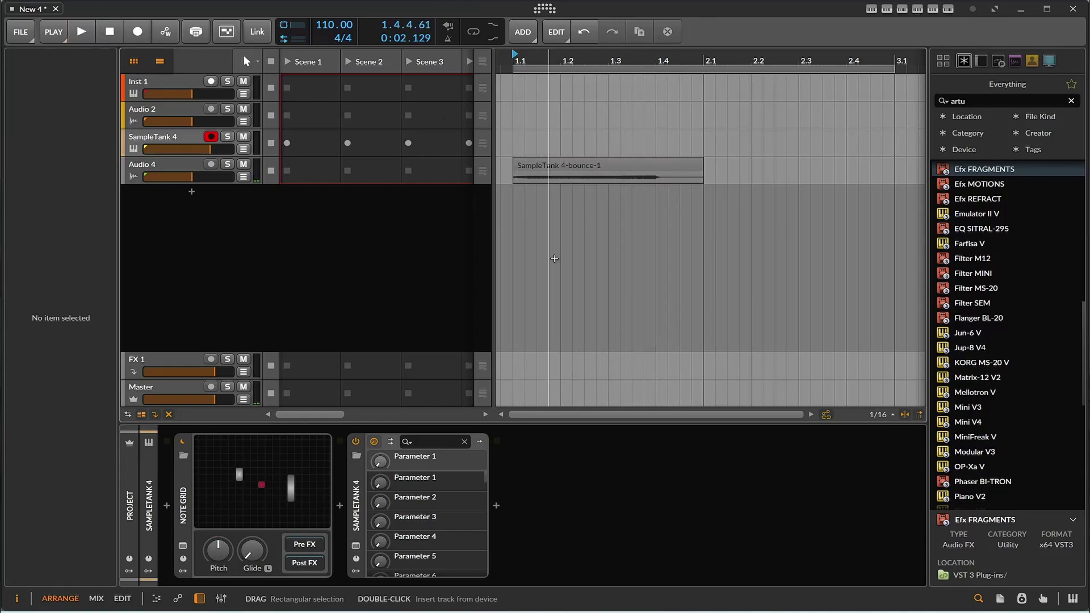
Set the bounced audio clip's stretching mode to Elastique Eco and adjust its pitch.
click(669, 166)
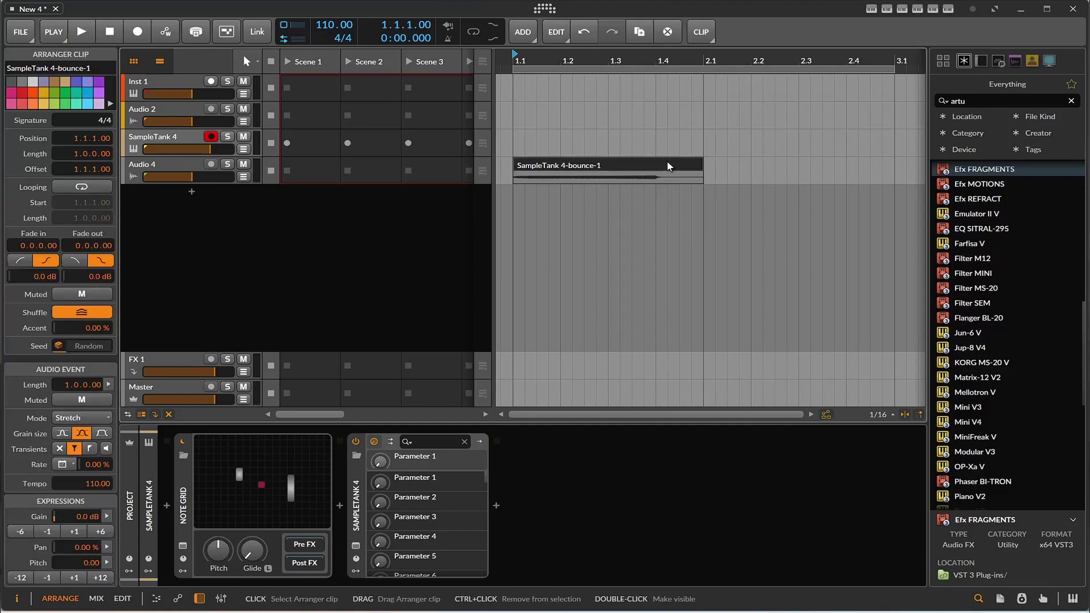
click(86, 421)
click(91, 559)
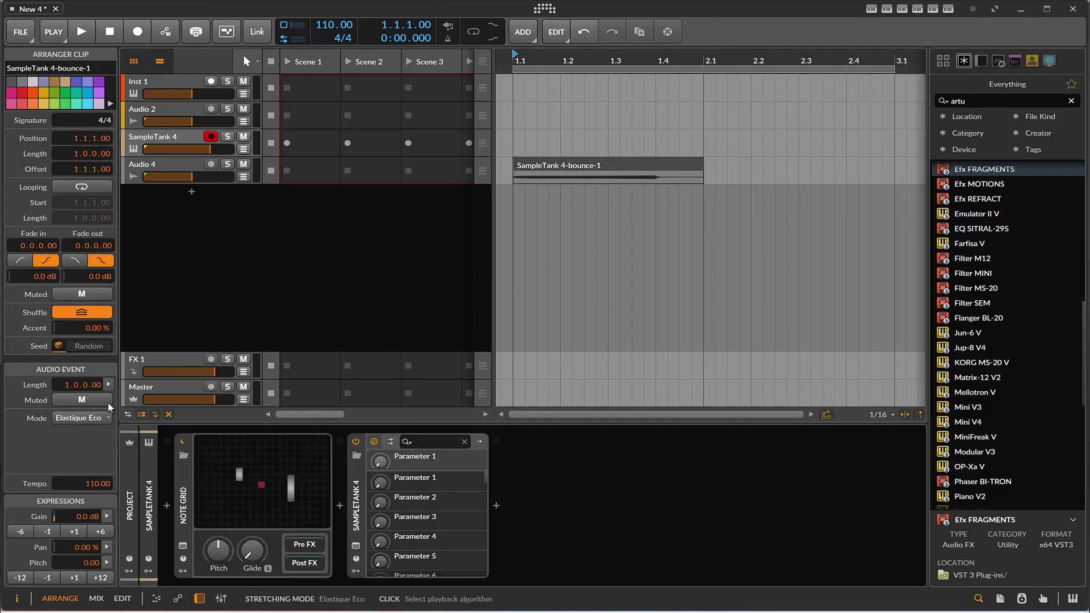
drag(71, 564, 70, 570)
In the bounced clip's Stretch view, add a beat marker at 1.4.1.00, move it to 1.4.4.27 and play the result.
double_click(601, 168)
click(198, 481)
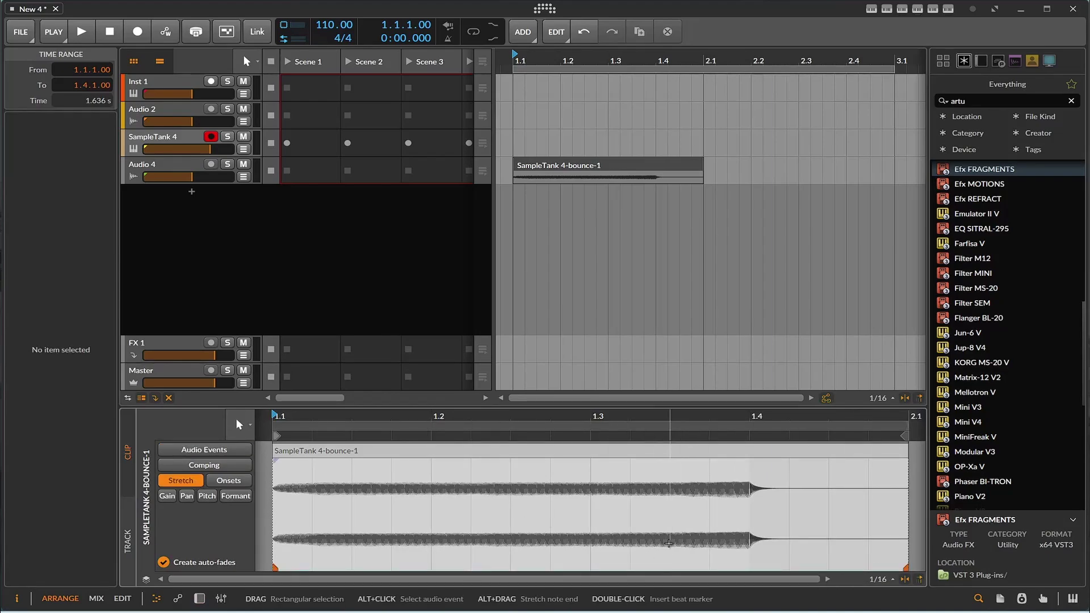
double_click(741, 564)
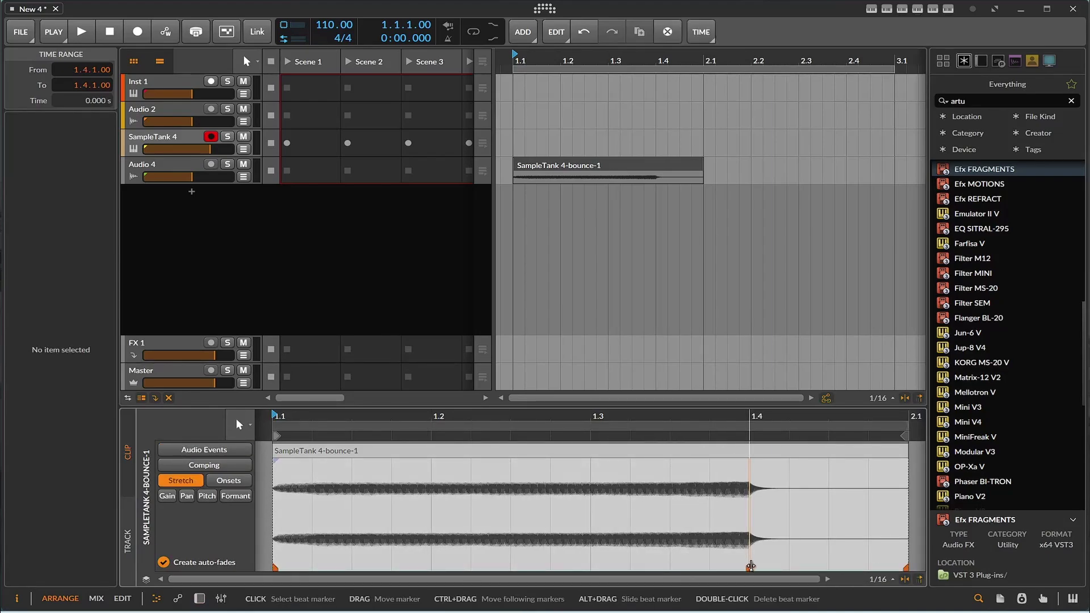
drag(752, 568, 903, 573)
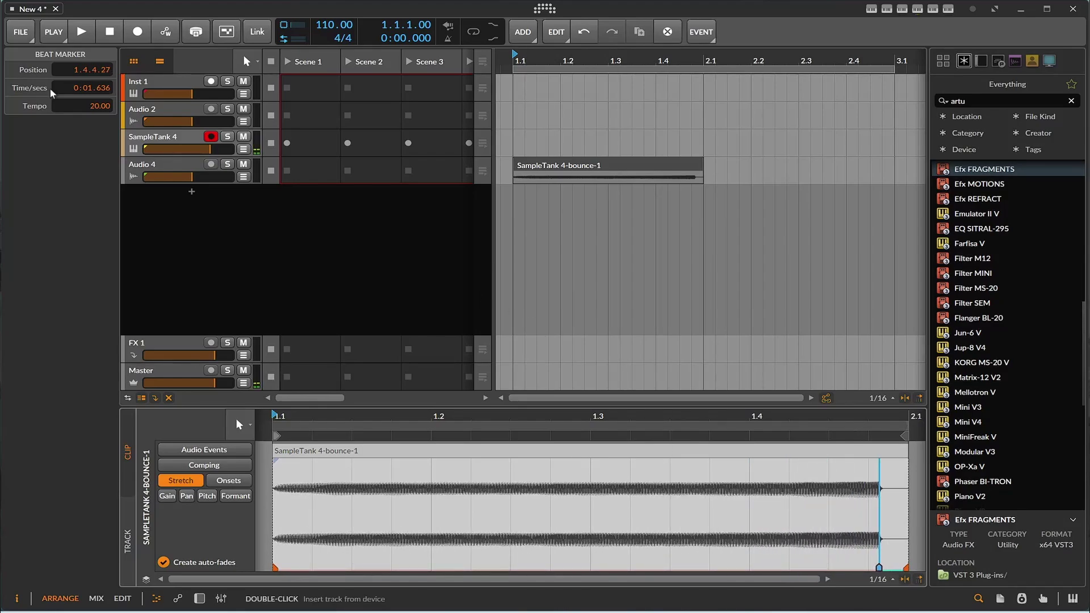
click(80, 30)
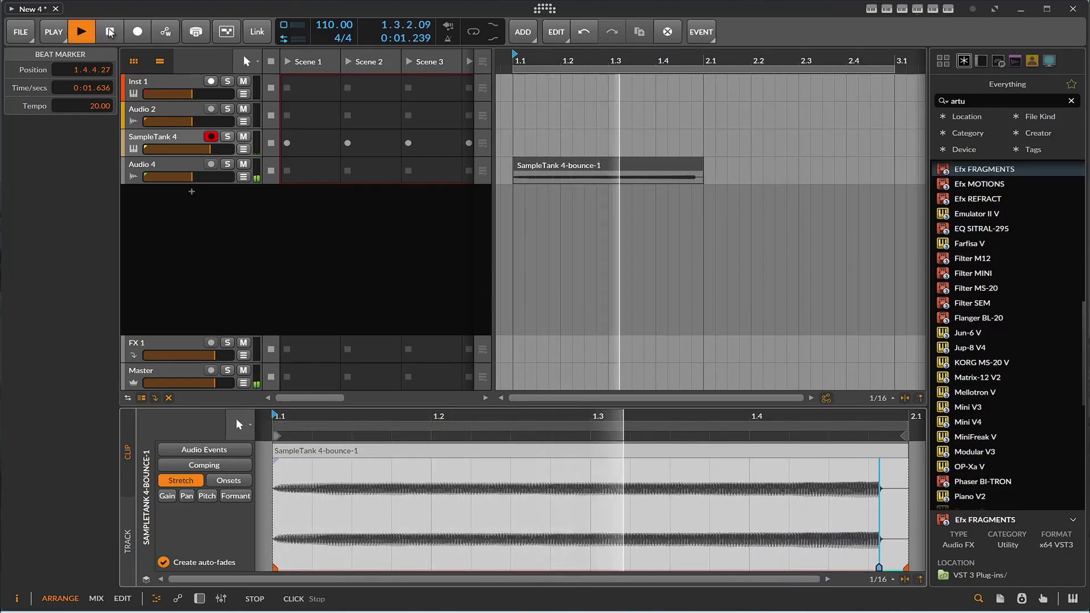
click(110, 33)
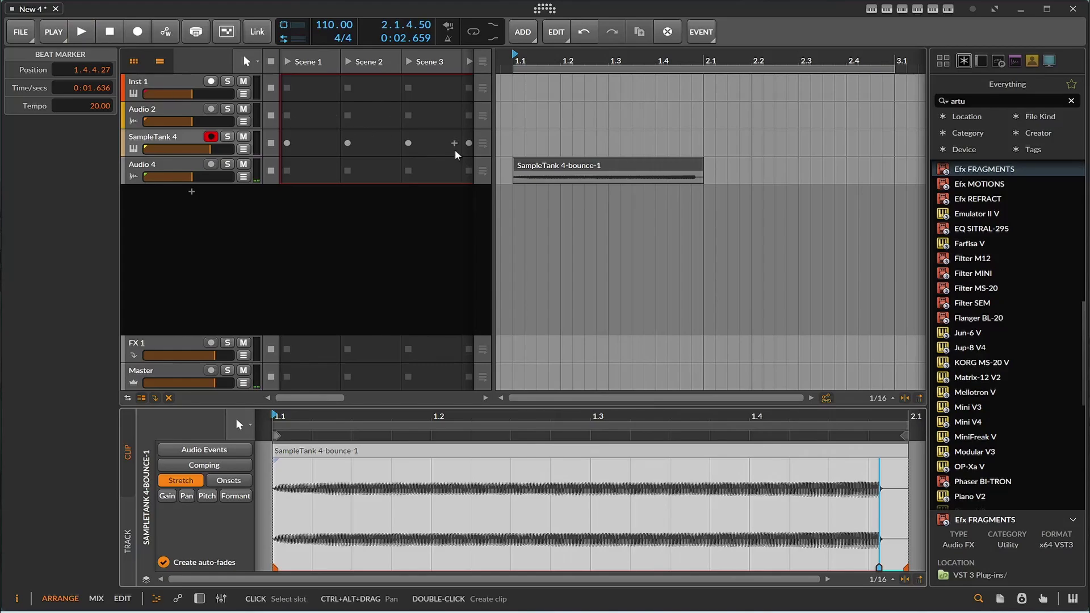
Duplicate the bounced clip until four copies sit stacked at 1.1.1.00, each on its own audio track.
click(555, 174)
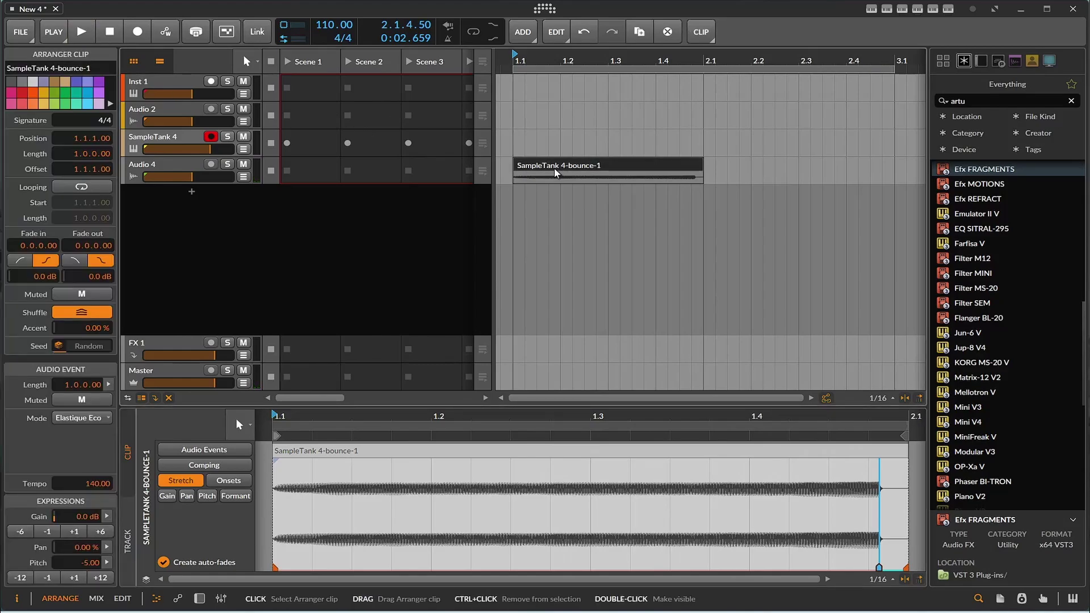
key(ctrl+d)
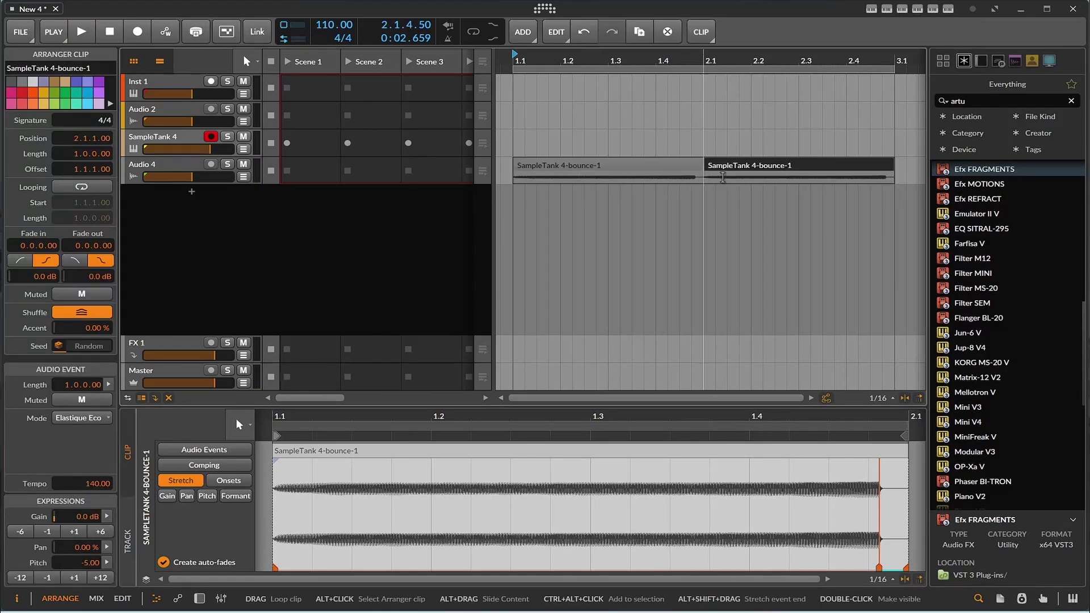
drag(738, 170, 609, 214)
ctrl+click(619, 165)
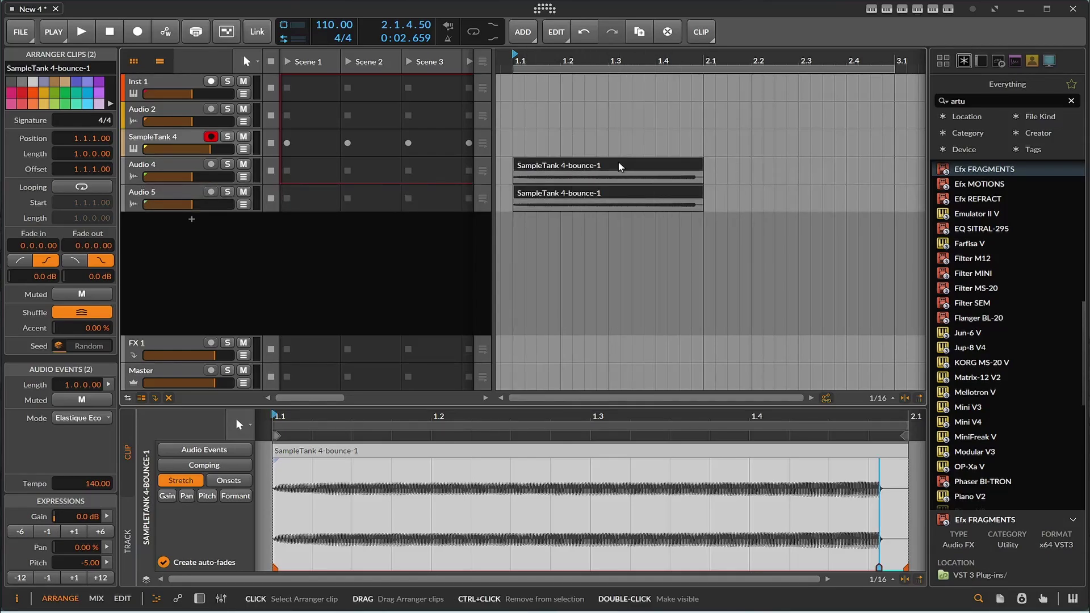
key(ctrl+d)
drag(712, 196, 521, 254)
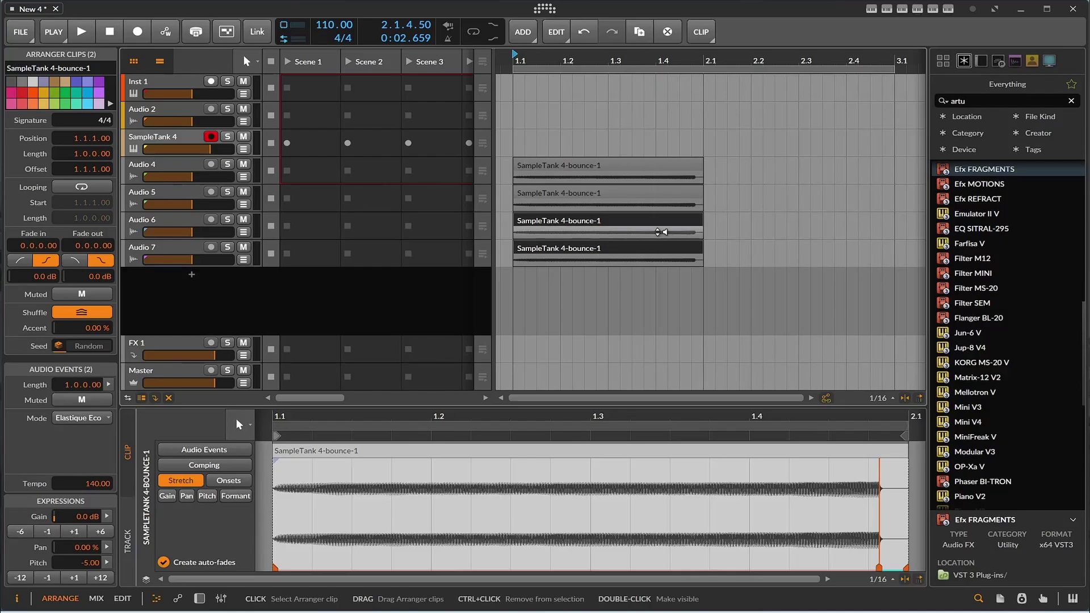
Set the pitch of the Audio 6 clip to 13.00 and the Audio 5 clip to -15.00, and play the layers.
click(601, 222)
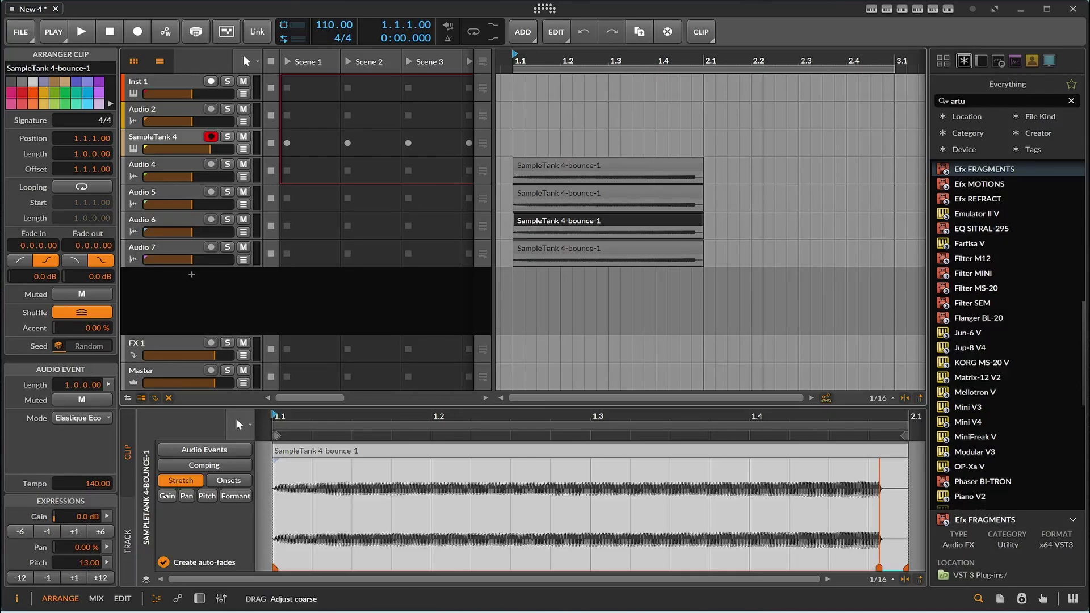
click(549, 196)
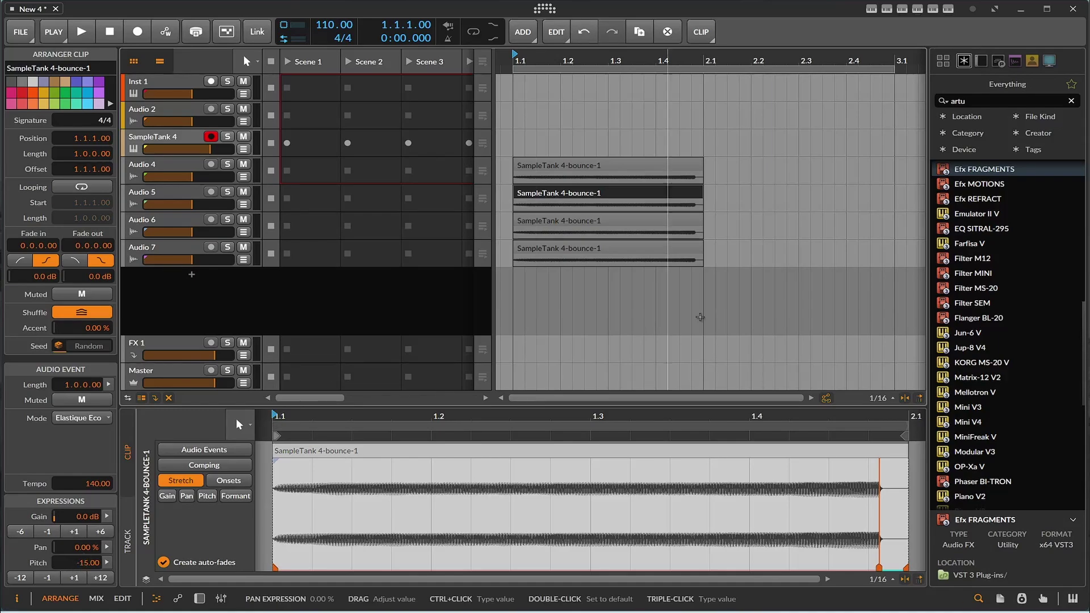
click(643, 253)
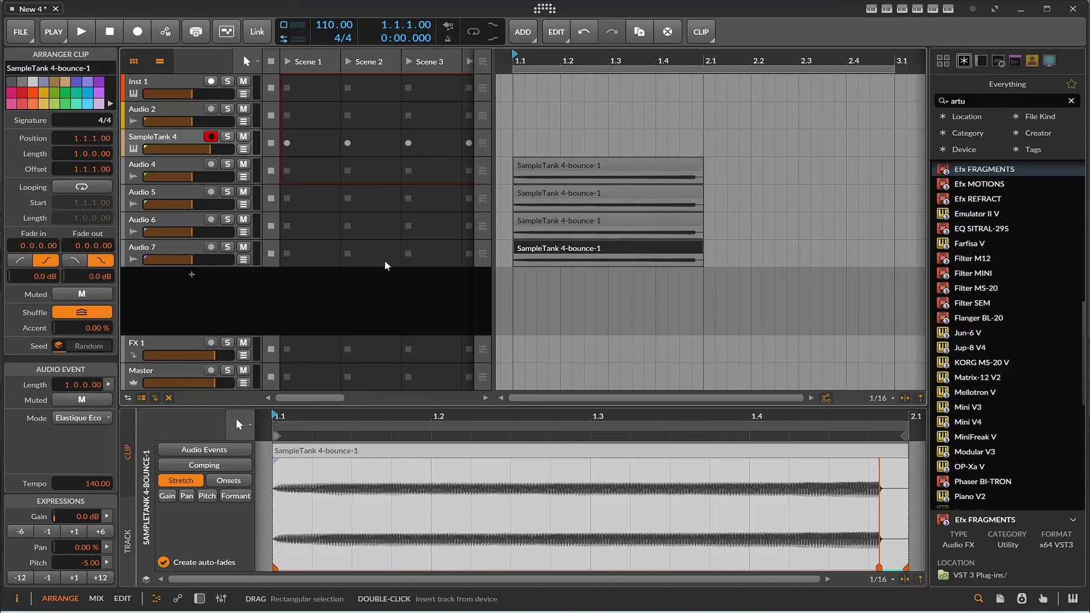
click(81, 32)
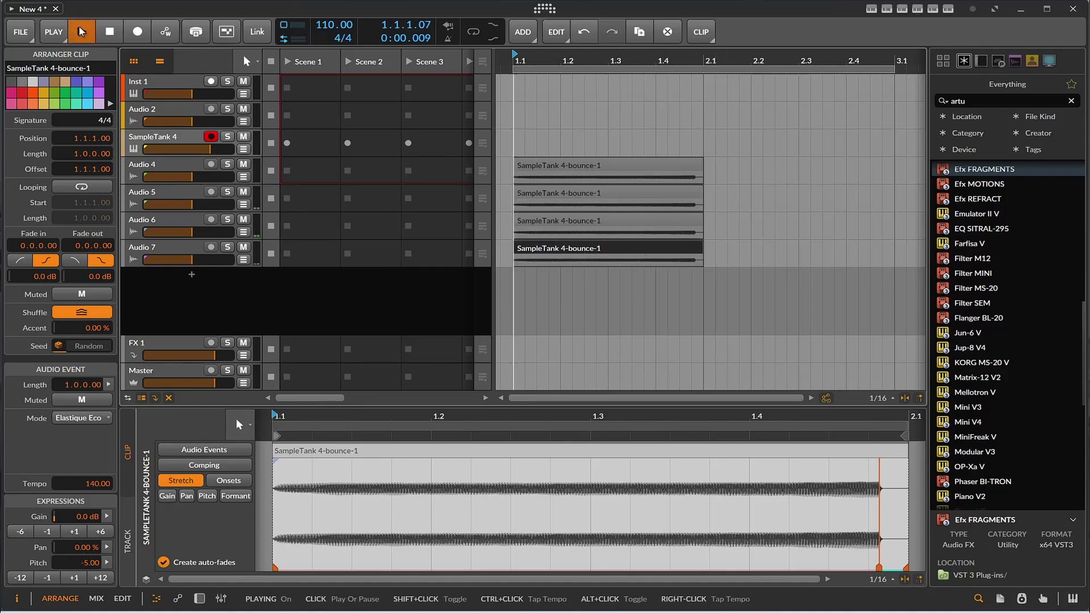
click(114, 32)
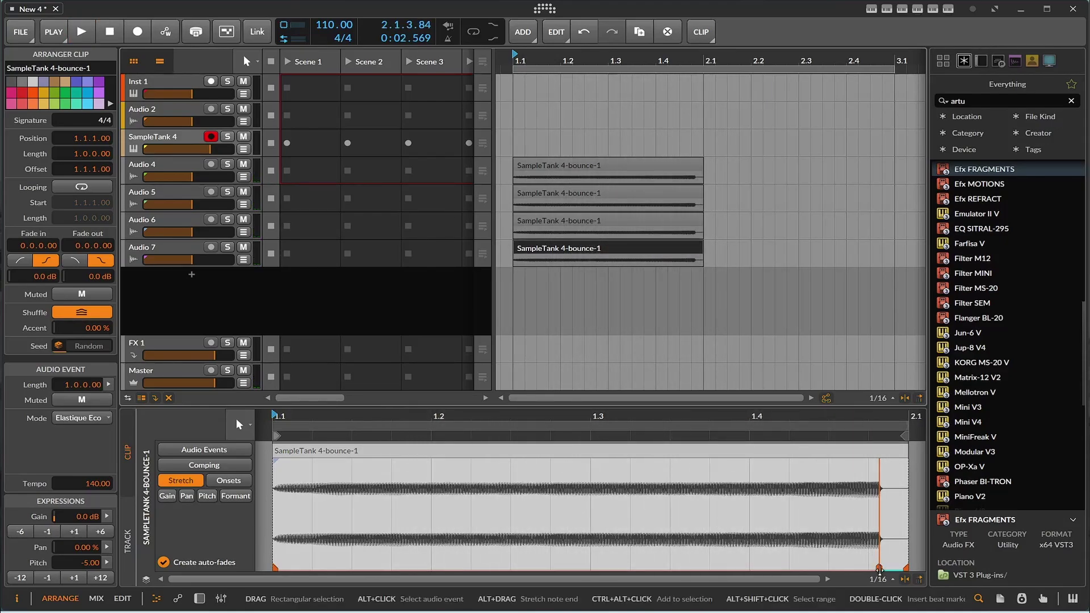
Shorten the sound in the Audio 7 clip by moving its beat marker to 1.4.1.33.
drag(879, 568, 762, 500)
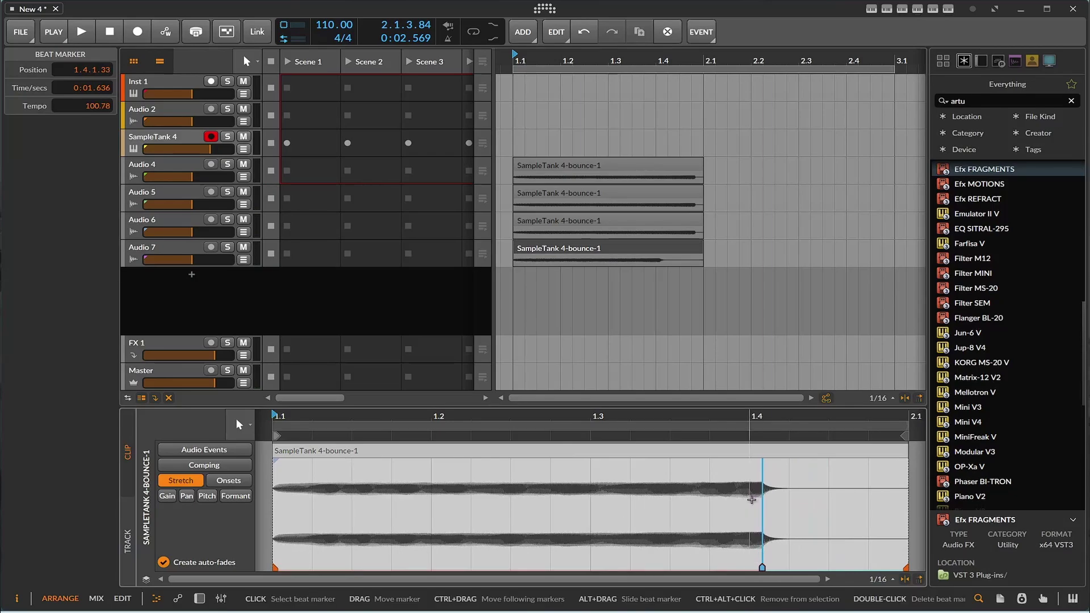
key(ctrl+z)
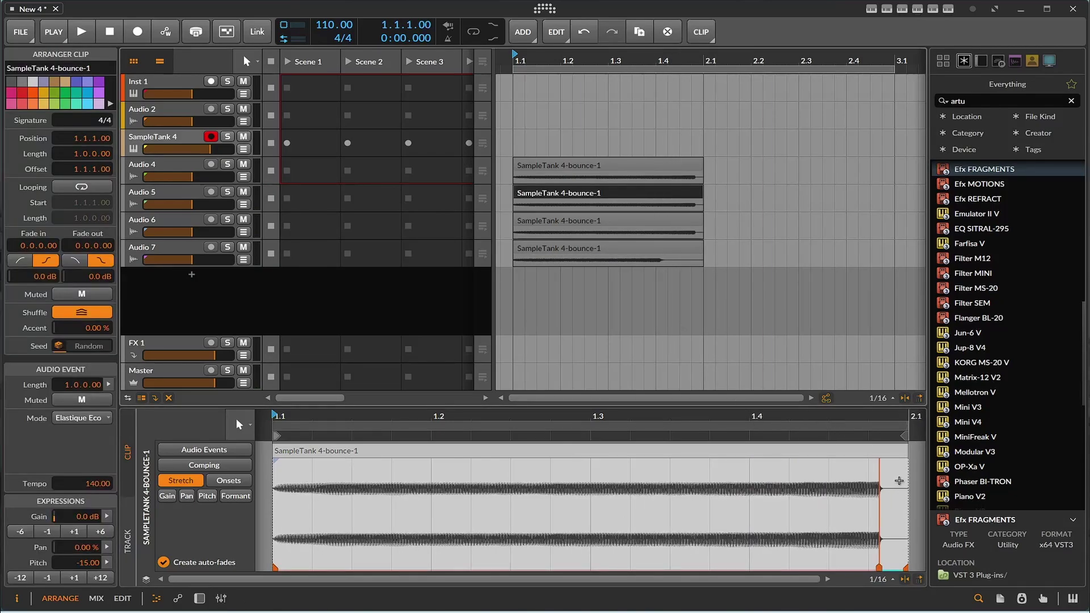
Lengthen the Audio 5 clip to 1.0.3.00, stretch its audio to a beat marker at 2.1.4.27 and play the layers.
drag(904, 436, 968, 443)
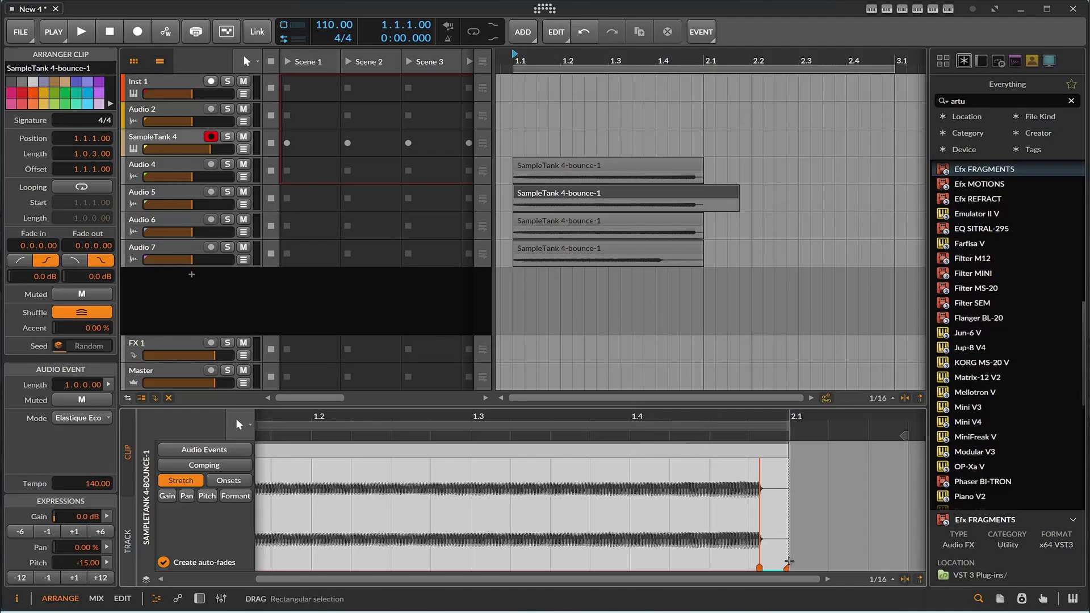
mouse_move(790, 562)
mouse_down()
mouse_move(718, 568)
mouse_move(918, 568)
mouse_up()
click(53, 32)
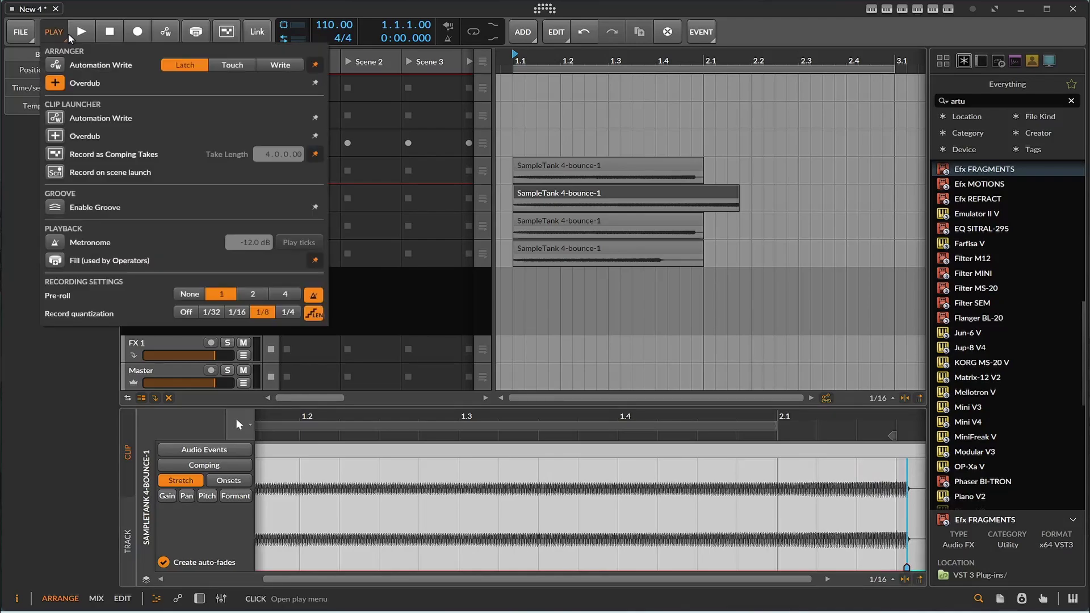
click(81, 31)
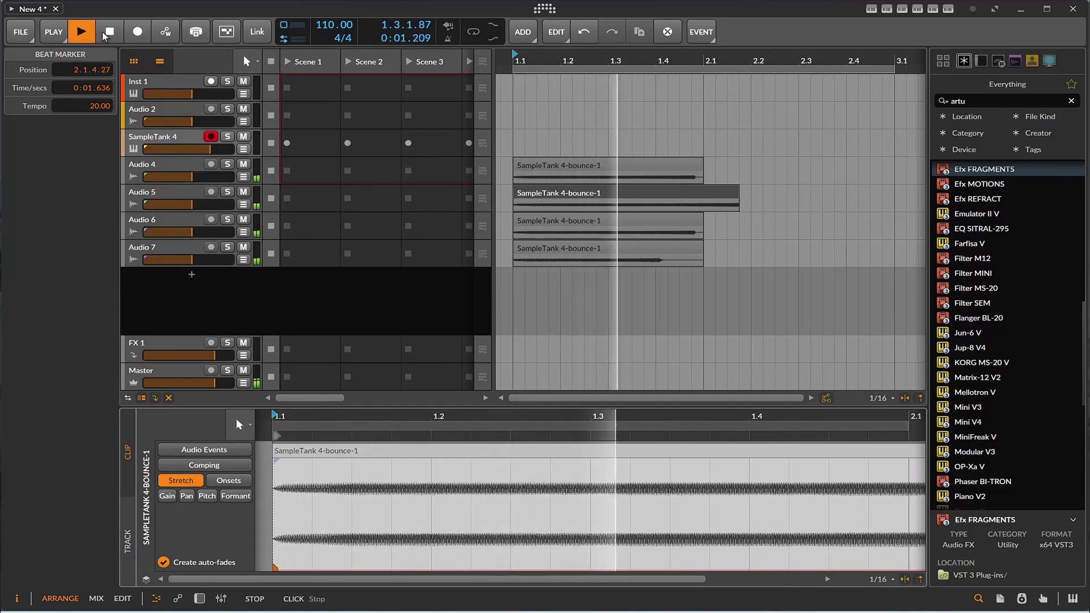
click(104, 36)
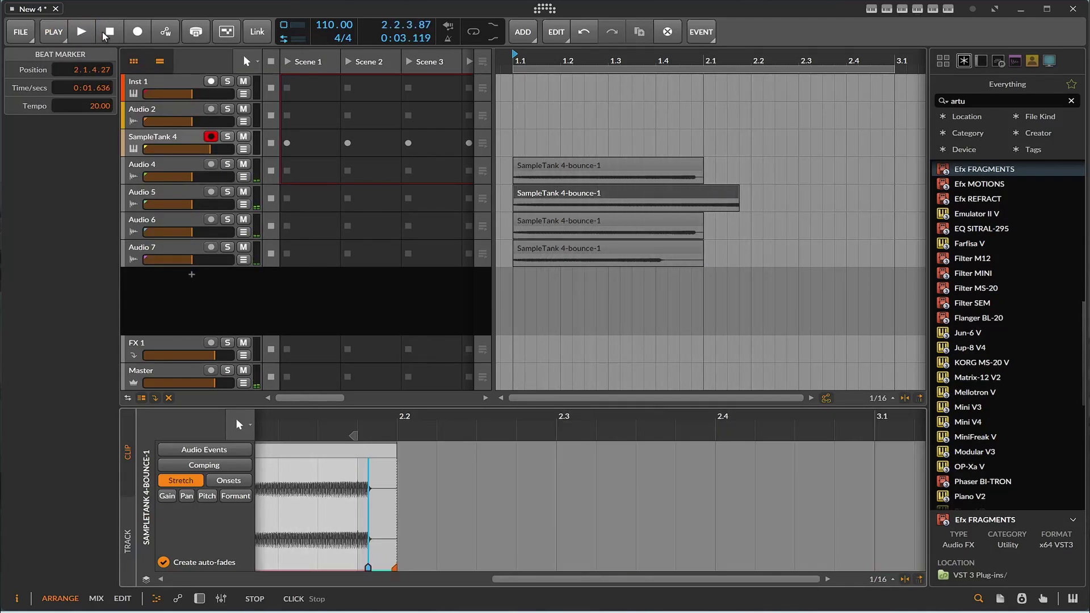
Lengthen the Audio 5 clip to 1.3.3.00, stretch its audio with beat markers at 2.4.2.00 and 3.2.2.70, and play it.
drag(739, 195, 880, 200)
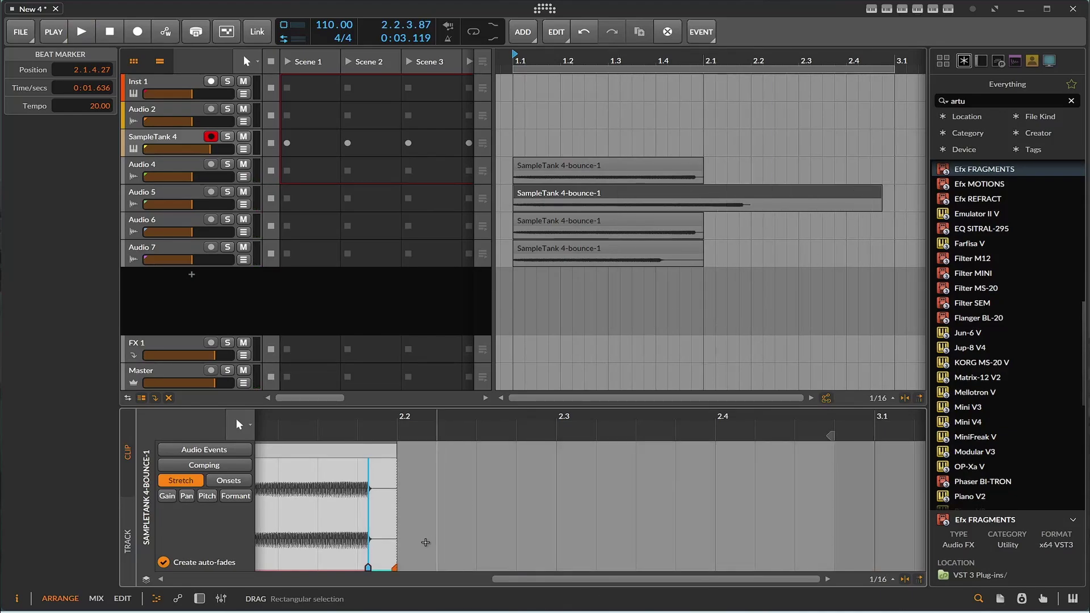
mouse_move(389, 566)
mouse_down()
mouse_move(757, 523)
mouse_move(840, 525)
mouse_up()
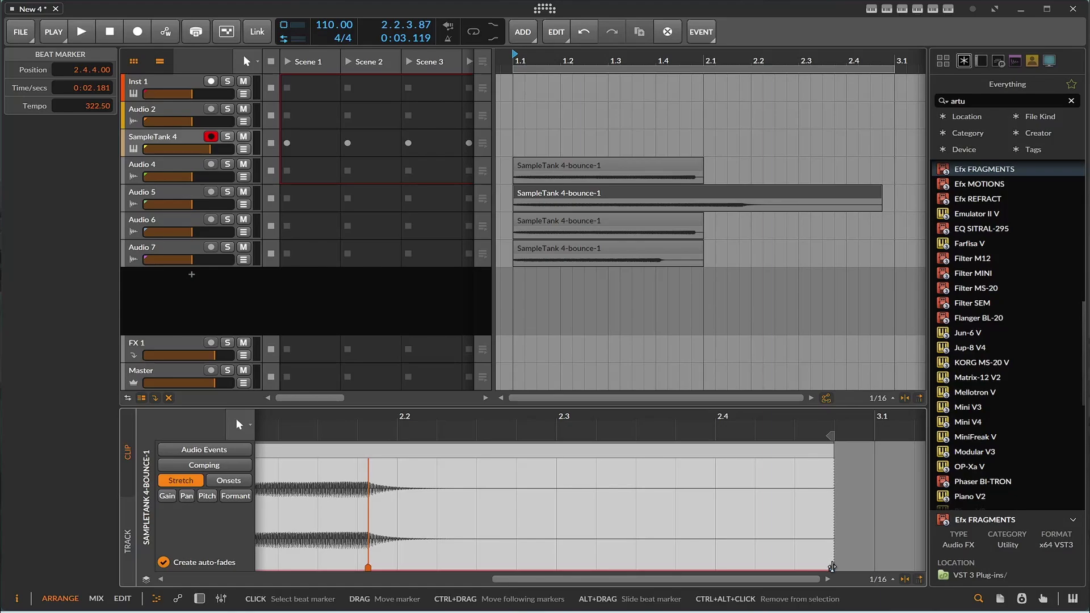
drag(831, 566, 926, 566)
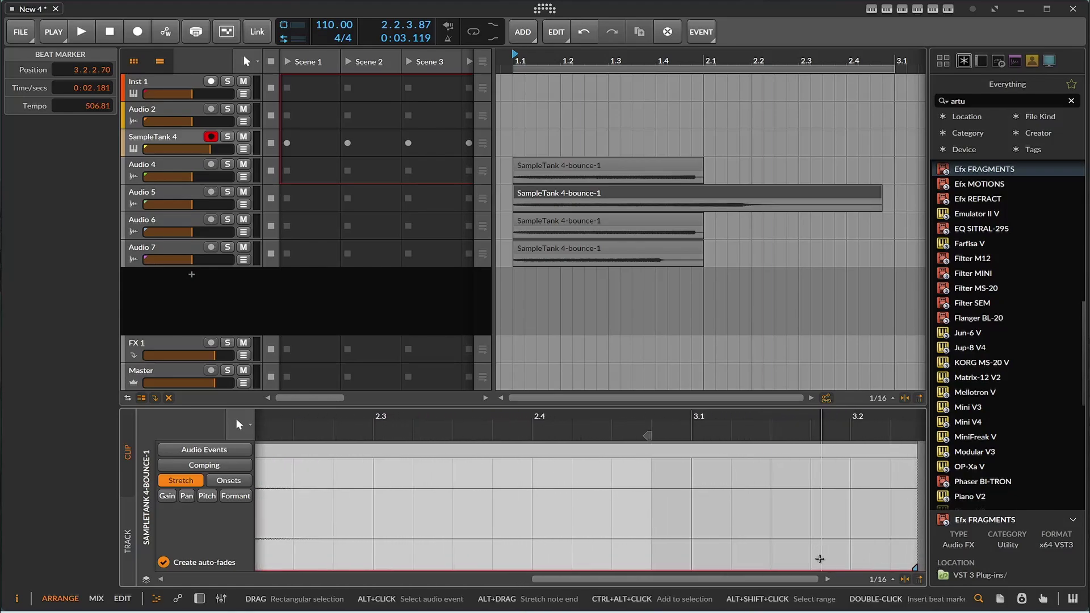
mouse_move(816, 579)
mouse_down()
mouse_move(623, 577)
mouse_move(908, 567)
mouse_move(882, 567)
mouse_up()
key(space)
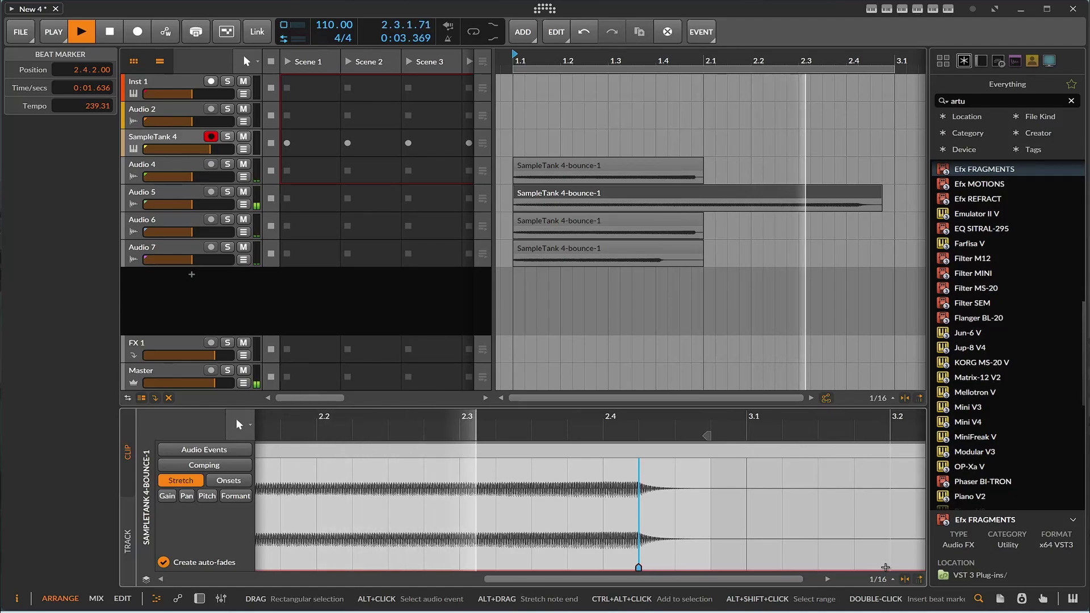
key(space)
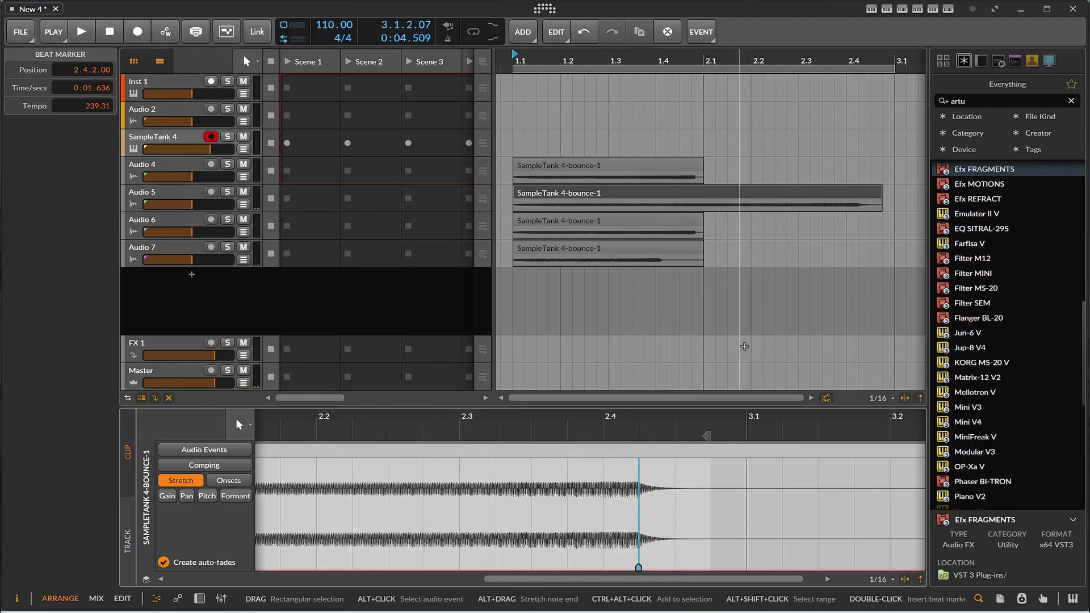
Delete the three bounce tracks above and below the one with the lengthened clip, and play that clip alone.
click(617, 226)
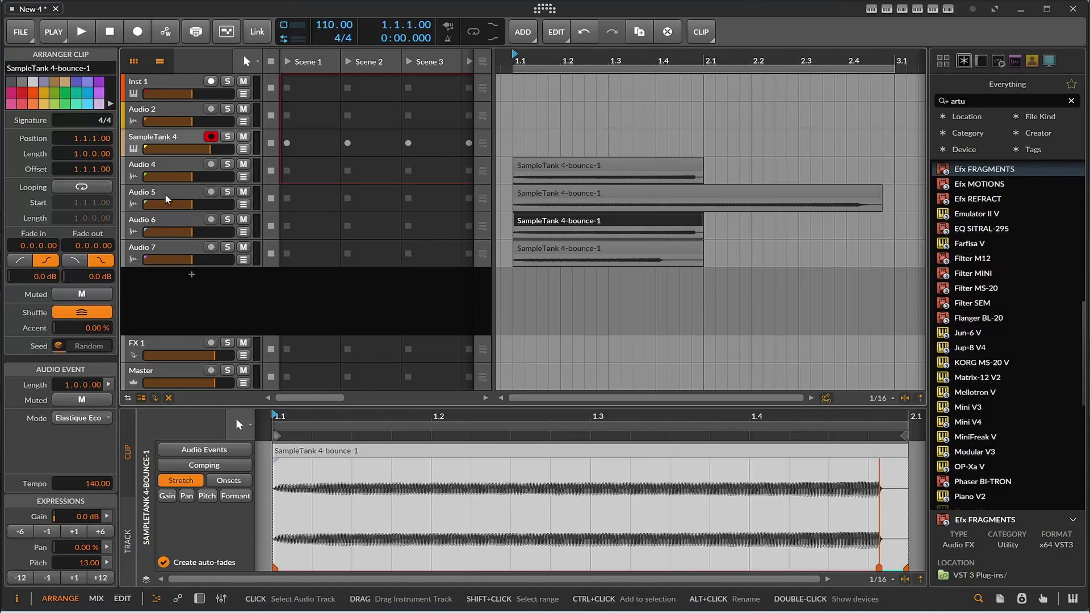
click(155, 223)
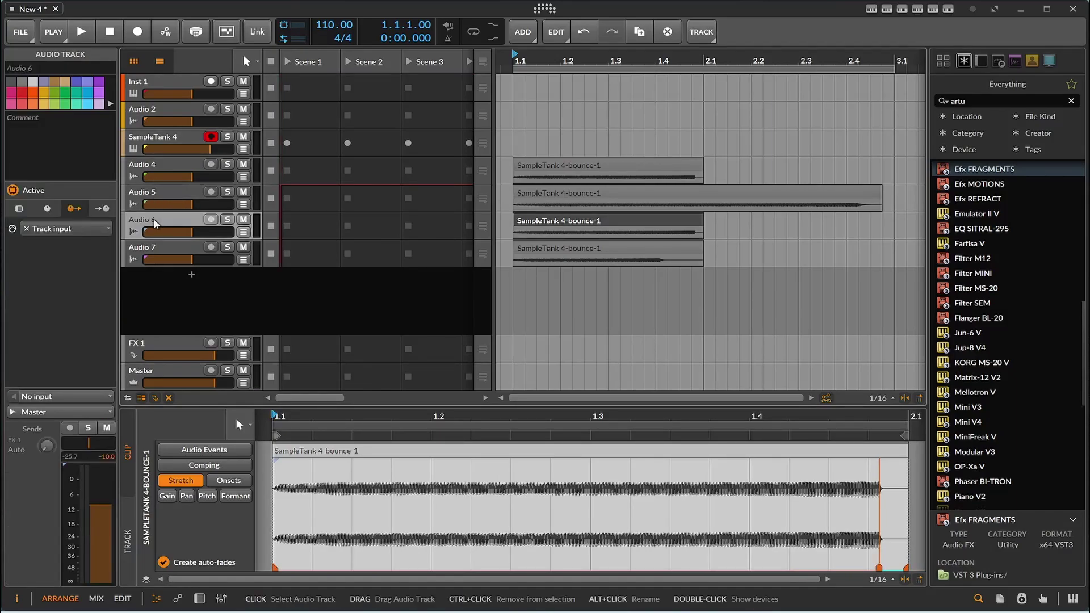
right_click(155, 221)
click(313, 301)
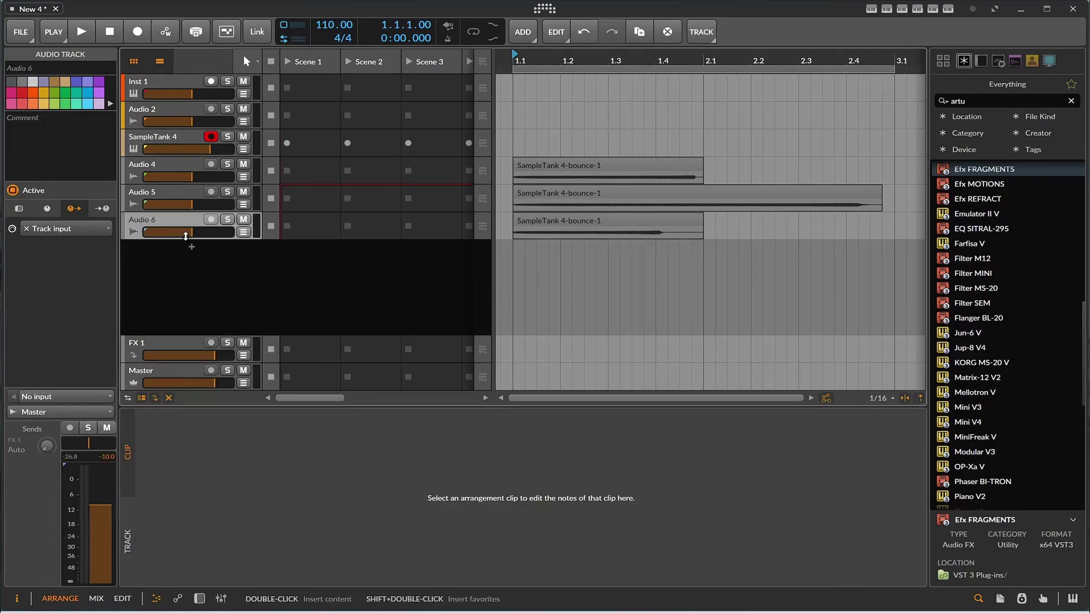
right_click(176, 212)
click(165, 216)
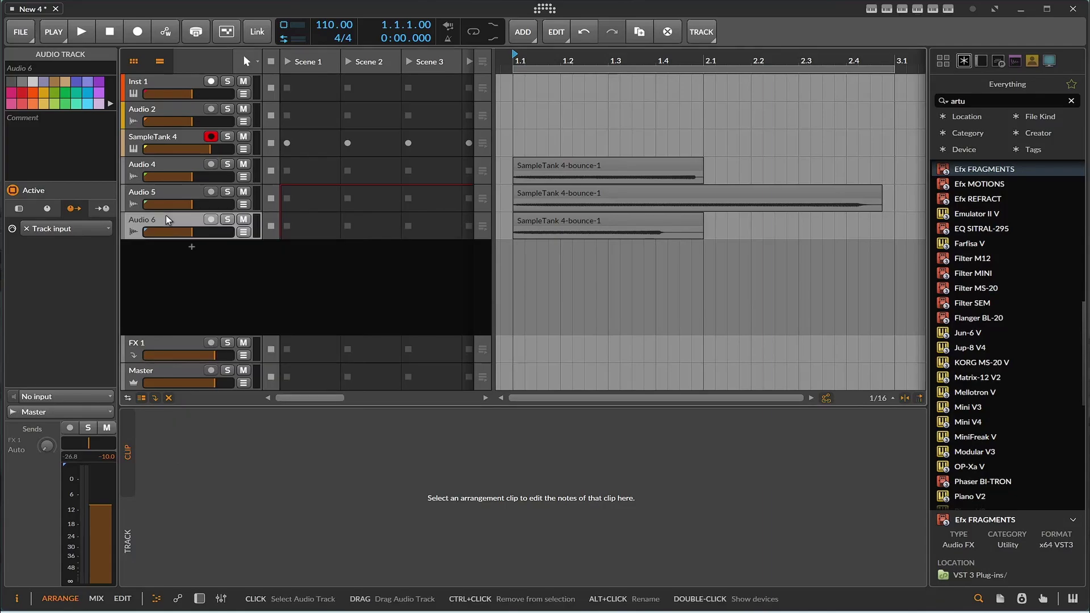
right_click(166, 216)
click(324, 286)
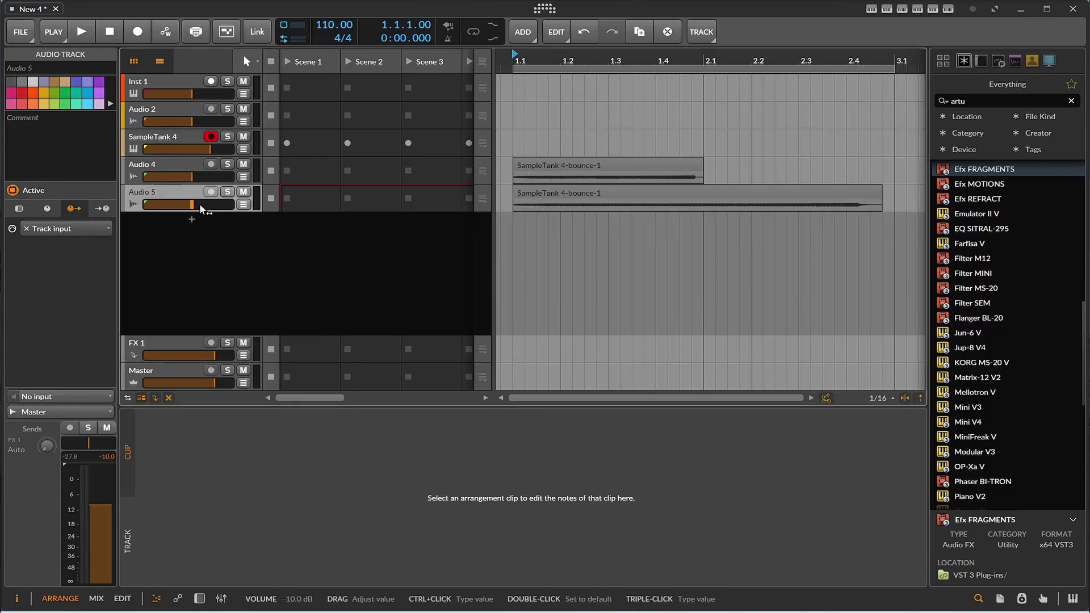
right_click(175, 158)
click(313, 237)
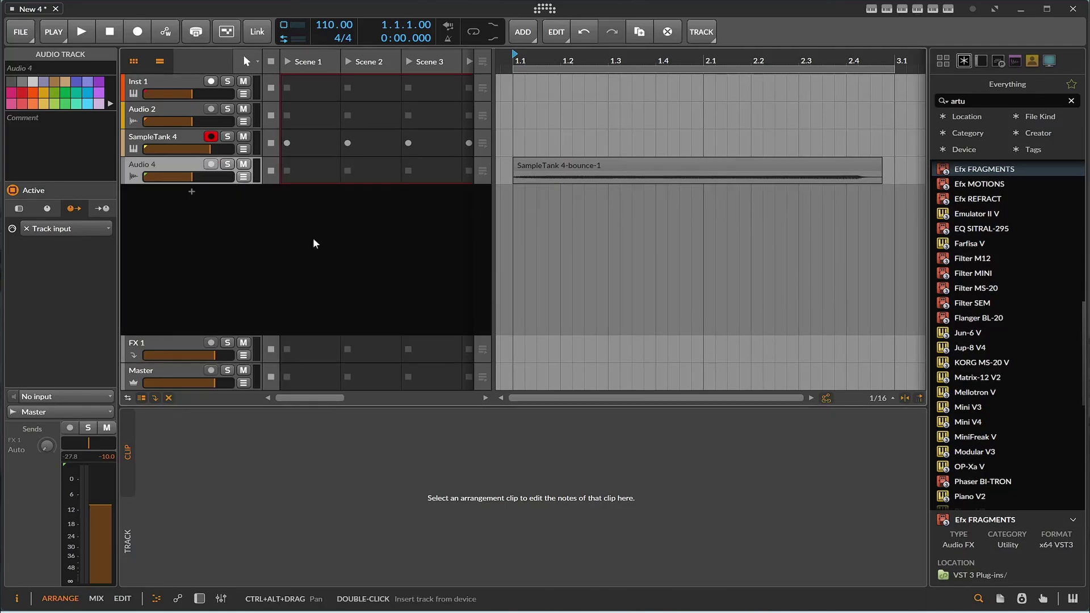
click(94, 41)
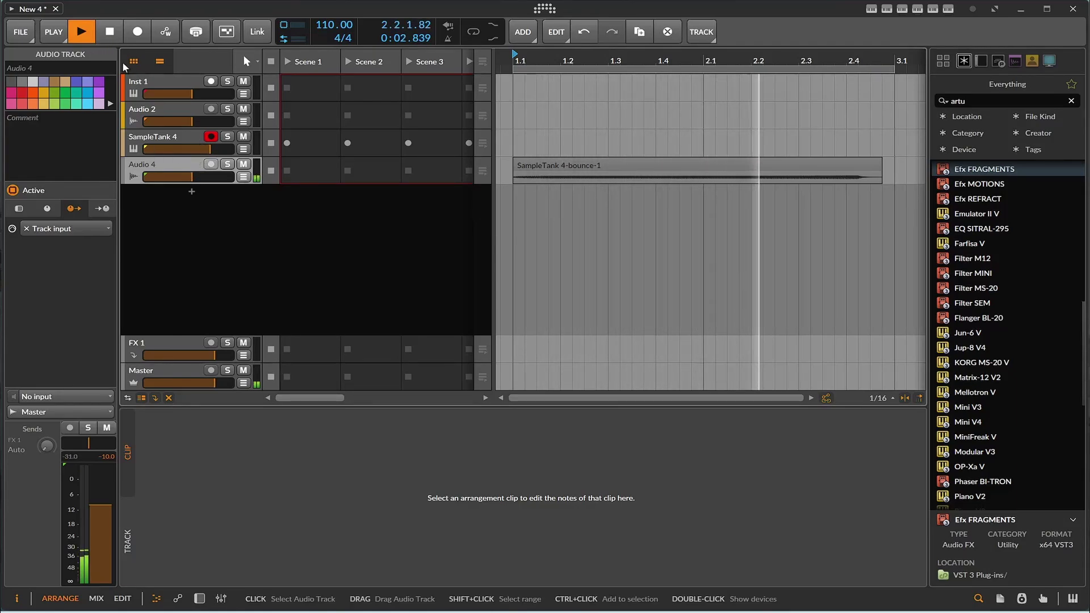
click(113, 36)
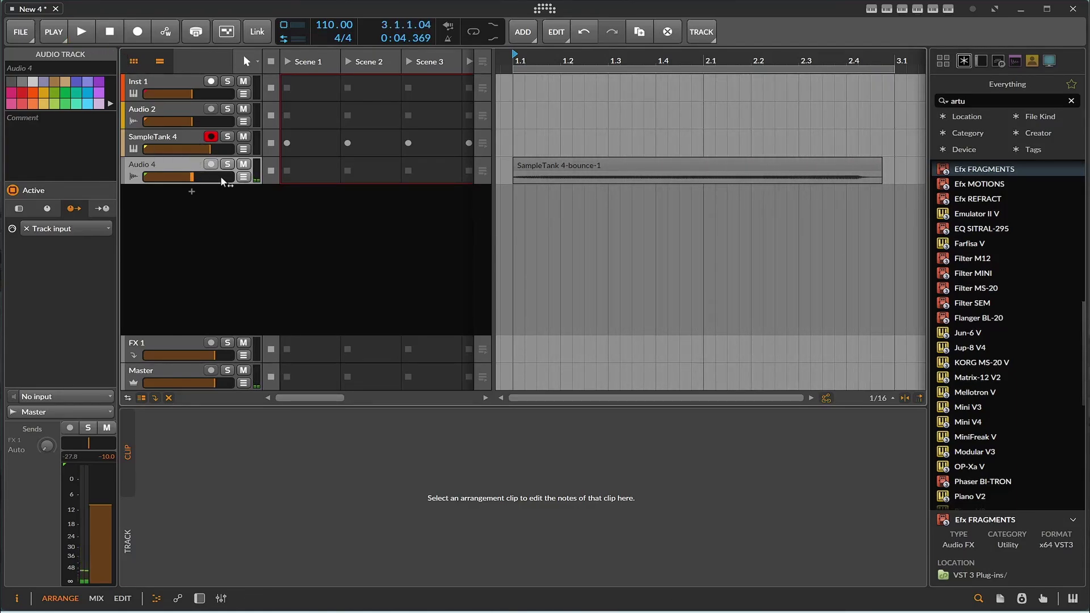
Set the remaining stretched clip's pitch to -7.00 and play it.
click(525, 169)
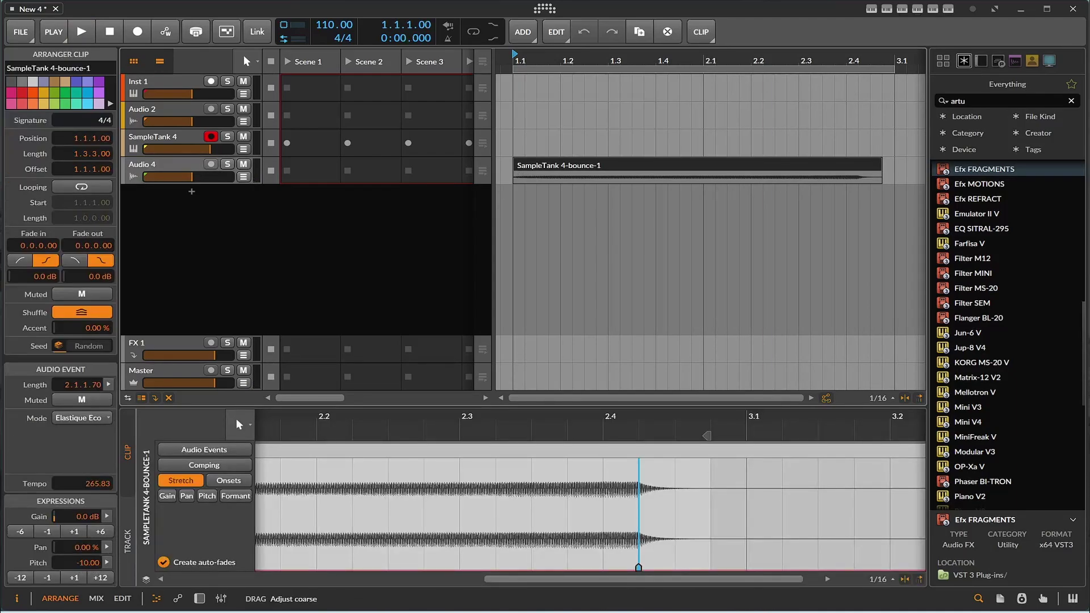
drag(86, 563, 85, 567)
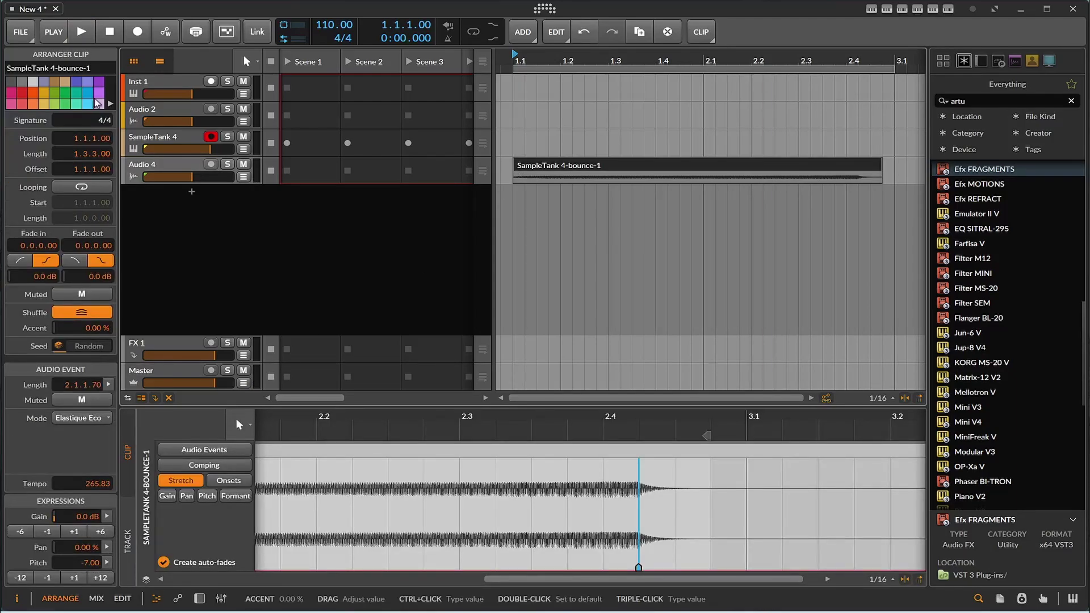
click(88, 39)
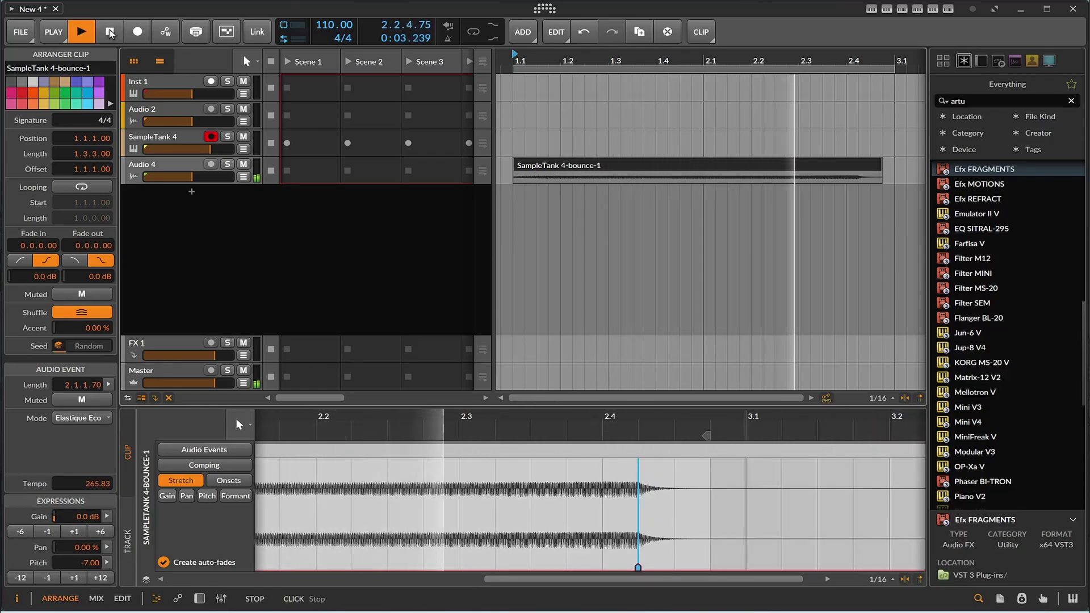
click(110, 32)
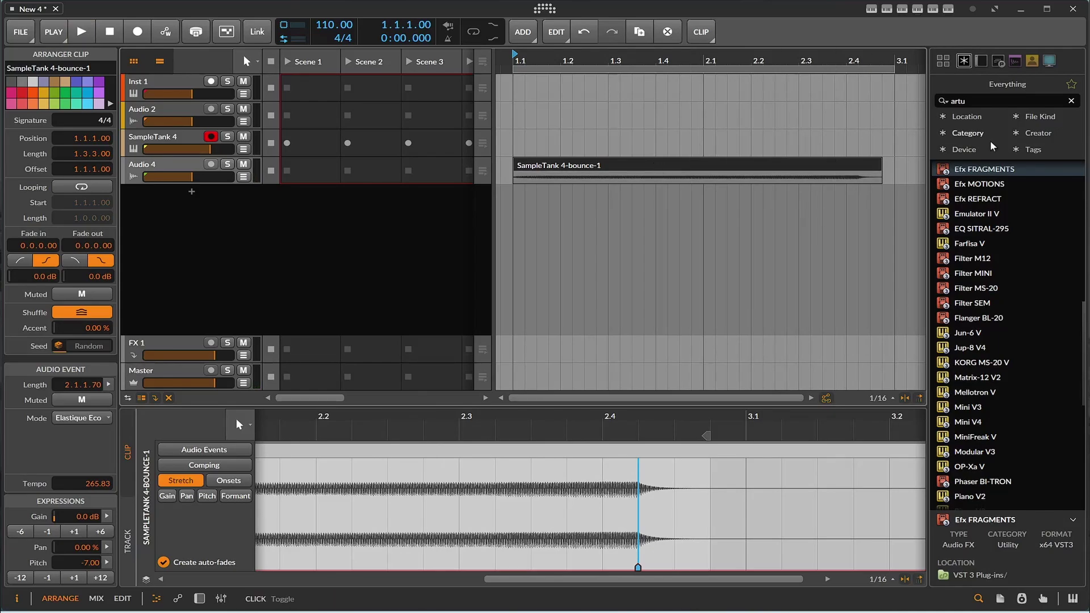
Clear the browser search and show the device chain of the Inst 1 track.
click(965, 101)
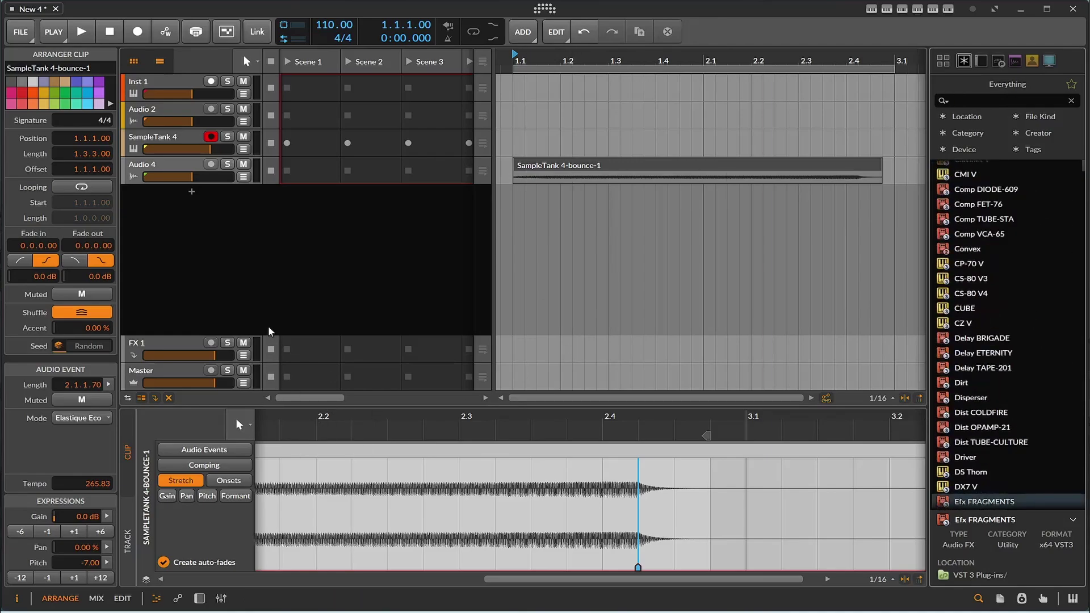
click(198, 597)
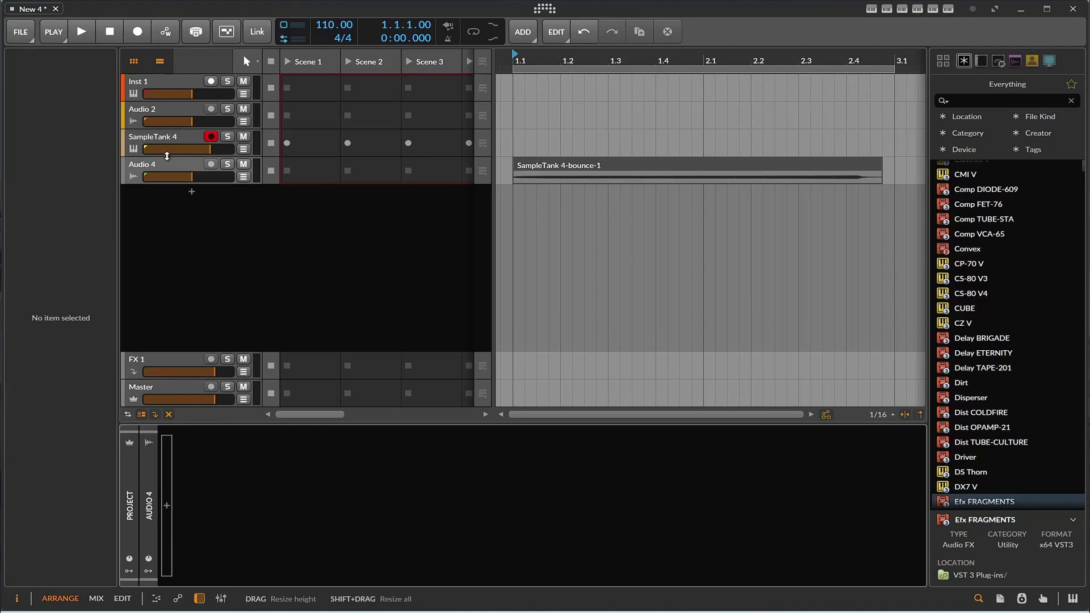
click(160, 88)
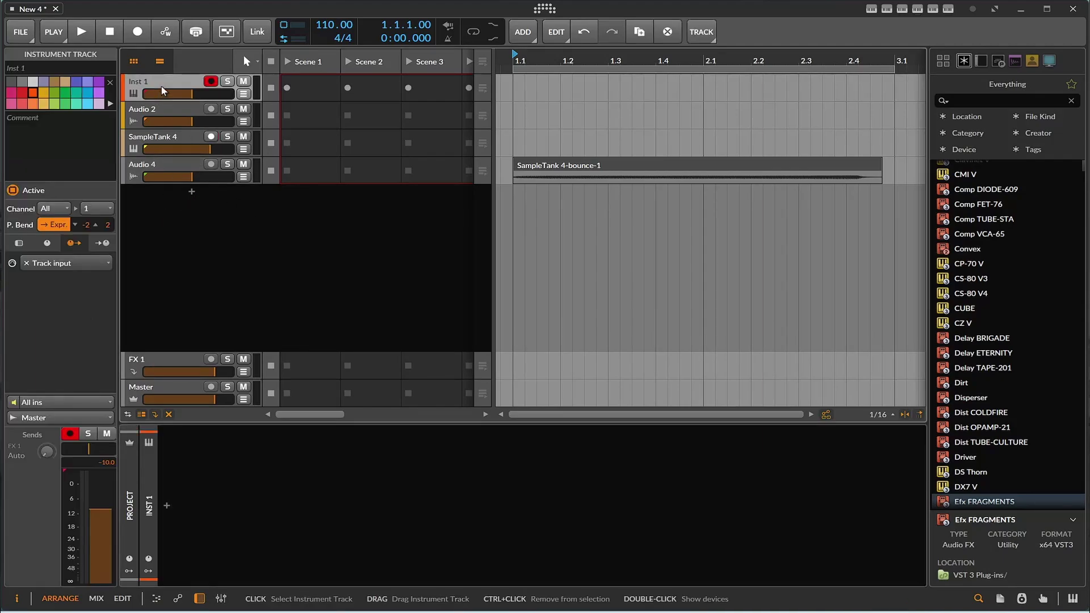
Search the browser for "sam", add a Sampler to the Inst 1 track, and load the SampleTank 4-bounce-1 clip into it.
click(962, 100)
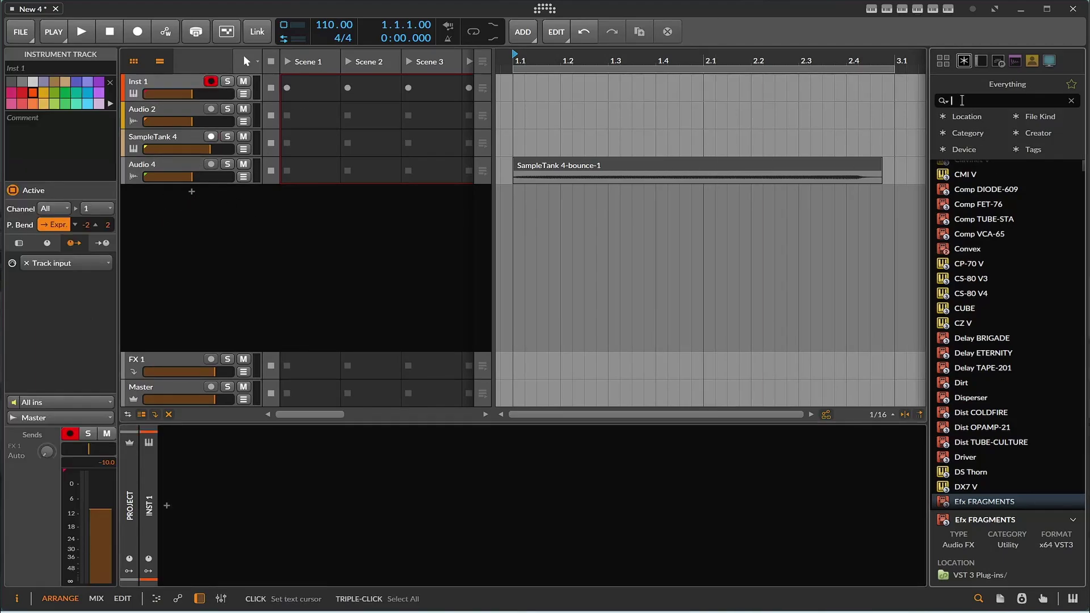
text(sa)
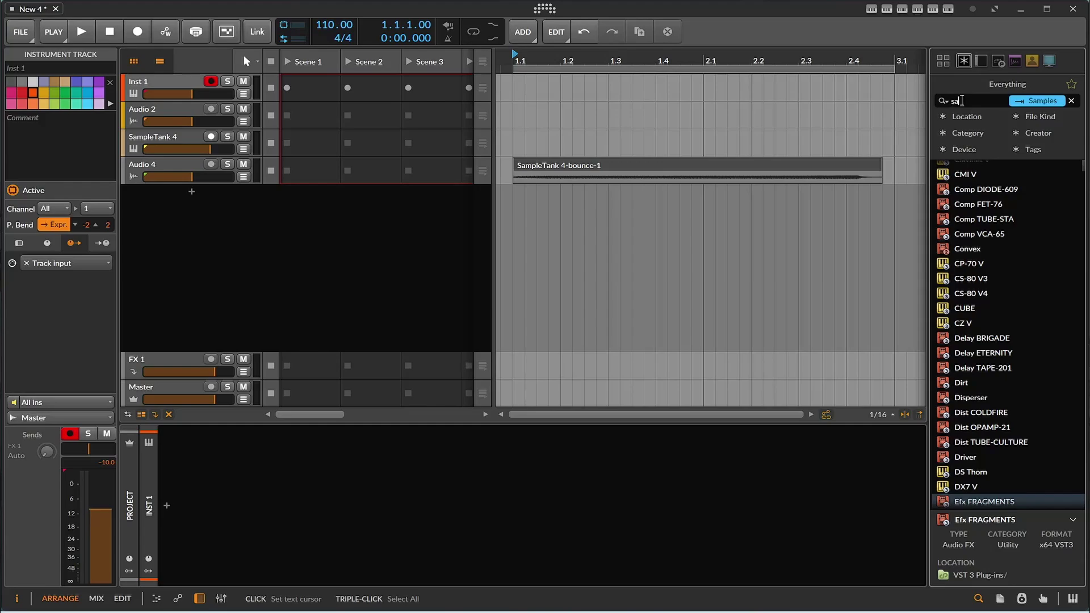
text(m)
drag(965, 168, 594, 453)
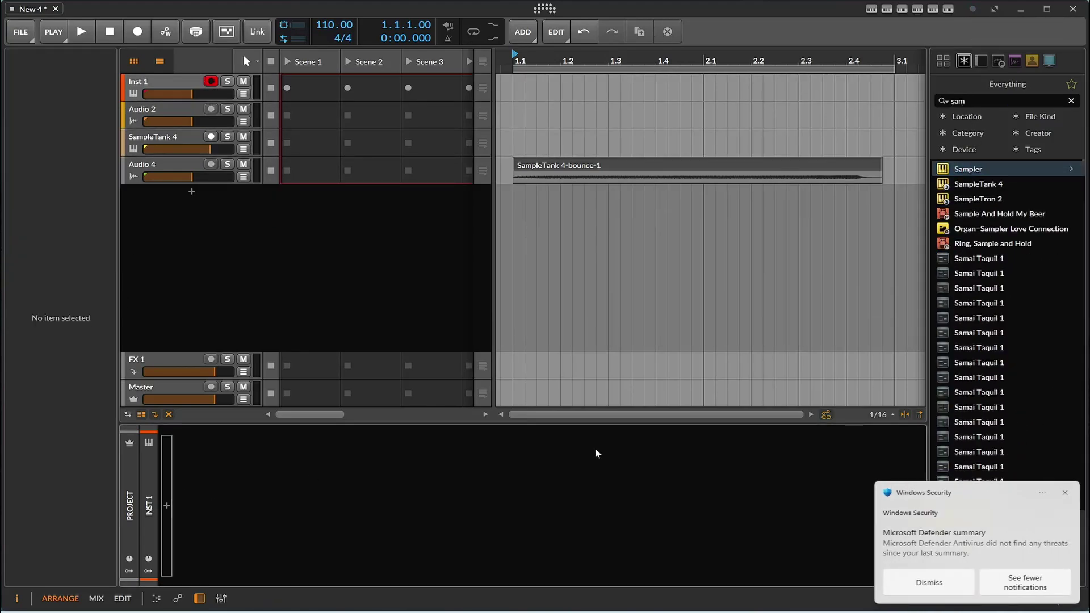
click(1067, 493)
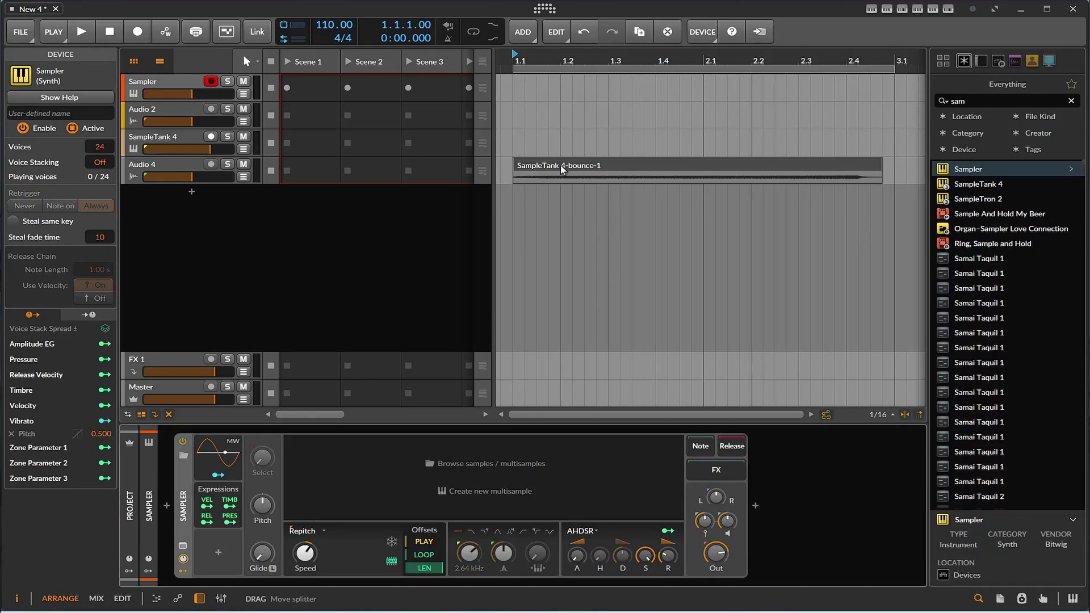
drag(560, 166, 420, 487)
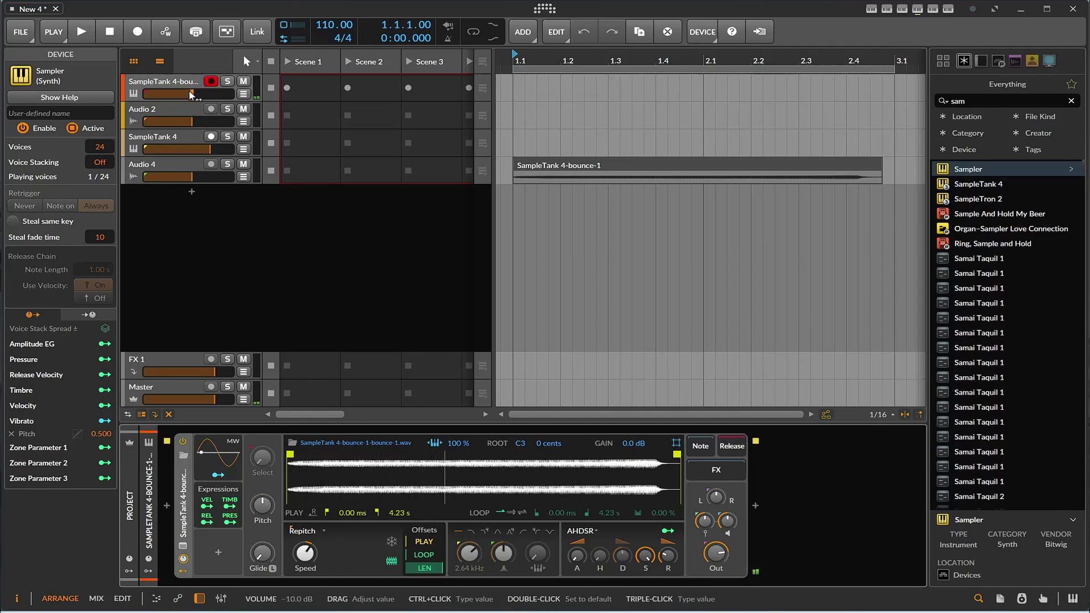
Raise the Sampler track's volume to nearly full and increase the Sampler's output level.
drag(189, 90, 212, 89)
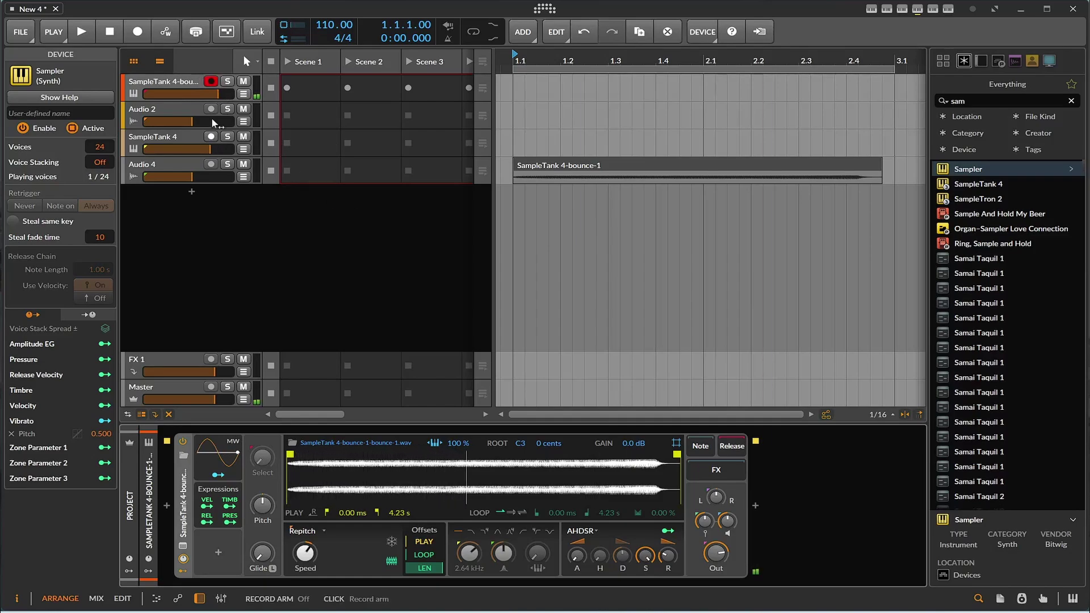
drag(218, 94, 230, 93)
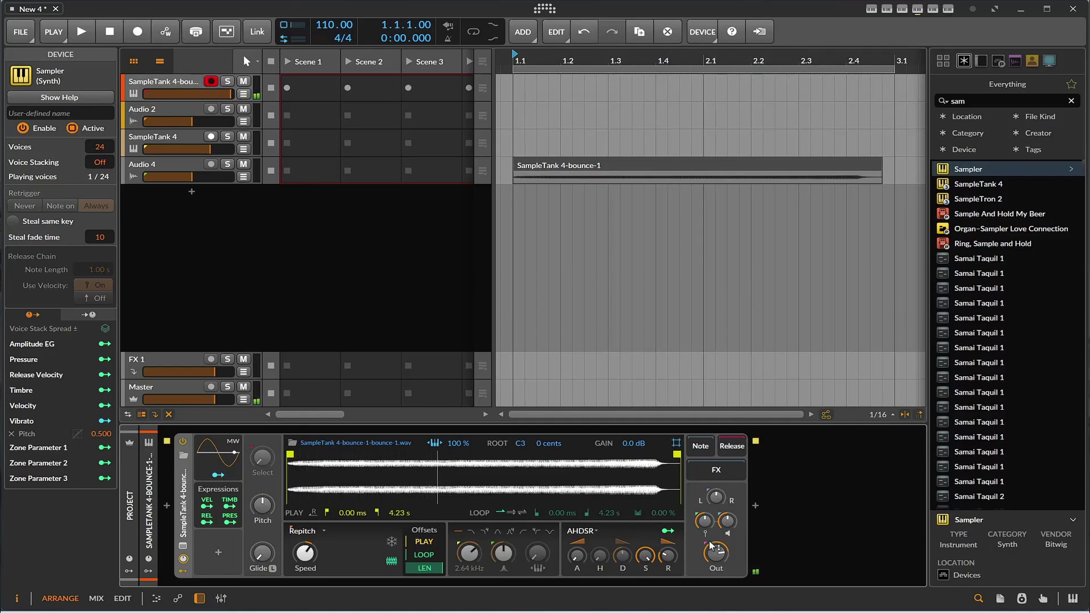
drag(711, 547, 710, 542)
Try the Sampler's Cycles playback mode, and switch it to Textures.
click(302, 531)
click(317, 560)
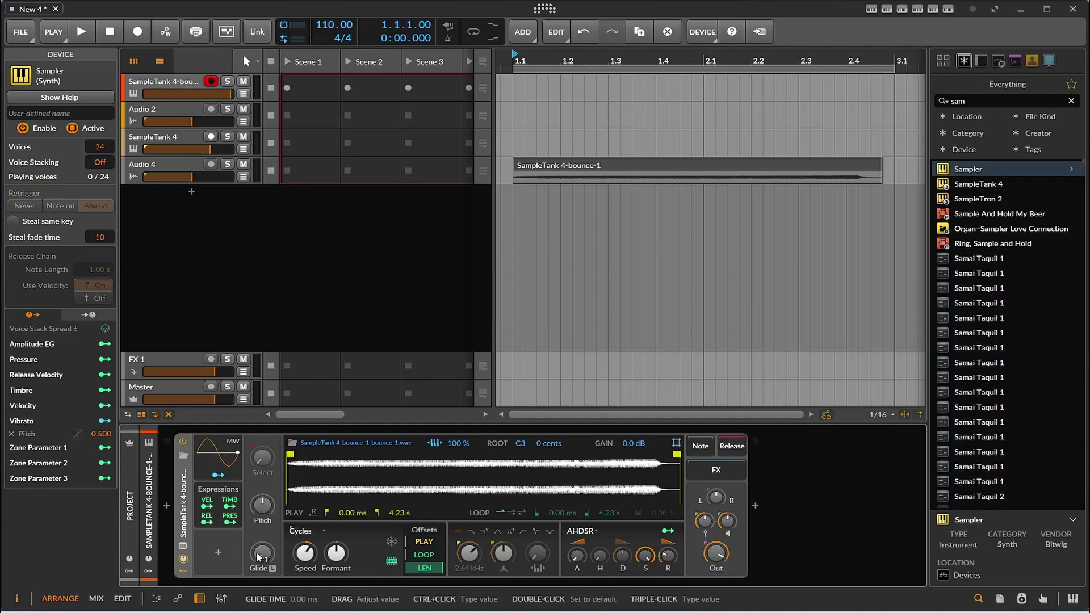
click(293, 534)
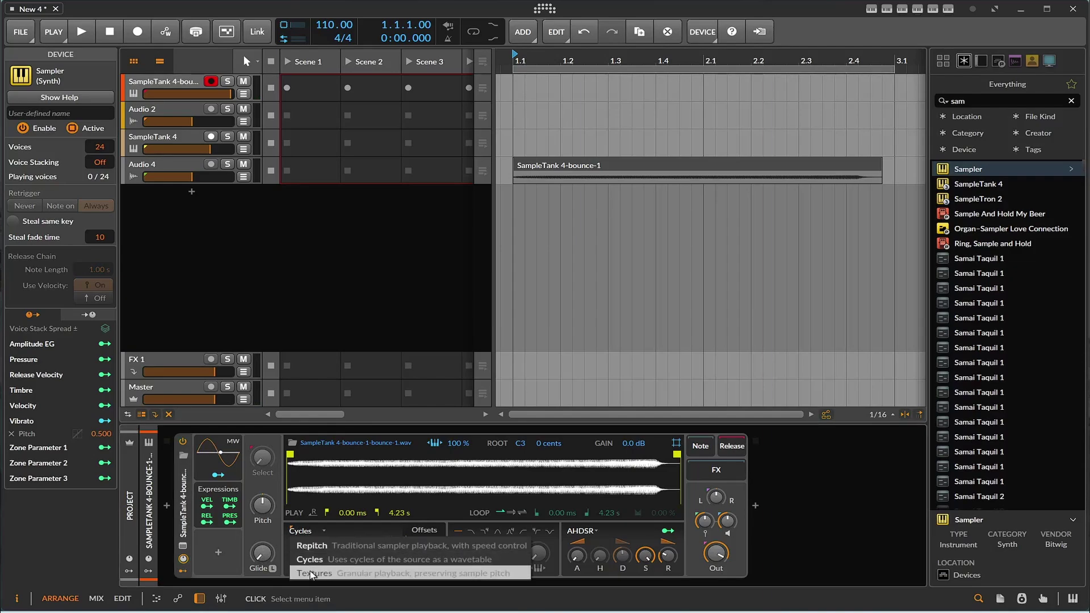
click(312, 575)
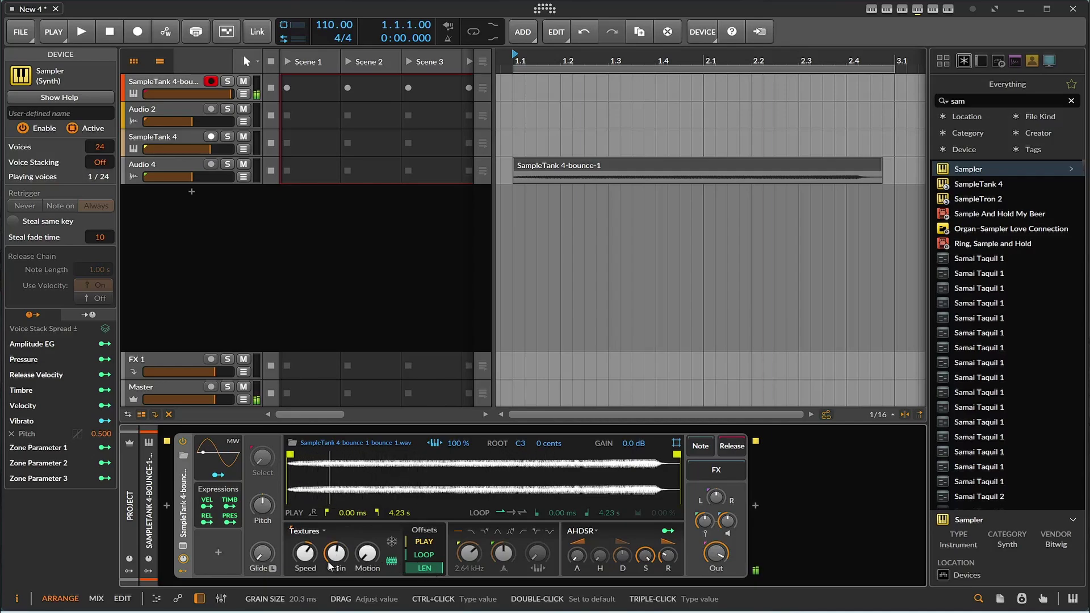
Try the Textures speed, increase the grain size and playhead motion, and toggle the playhead/loop modulation offsets off and on again.
drag(305, 554, 306, 553)
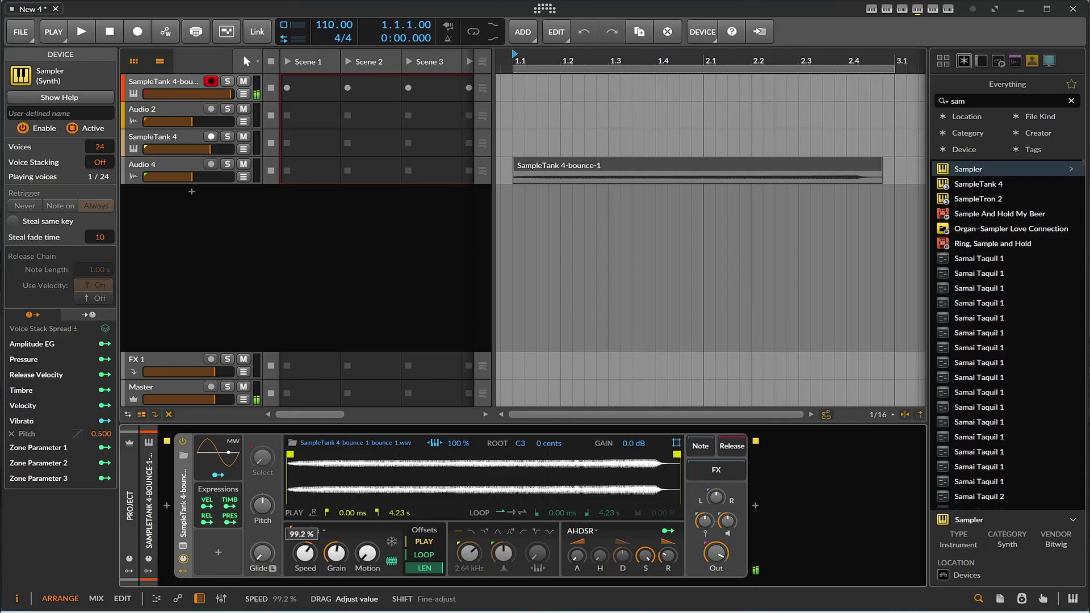
drag(305, 553, 366, 563)
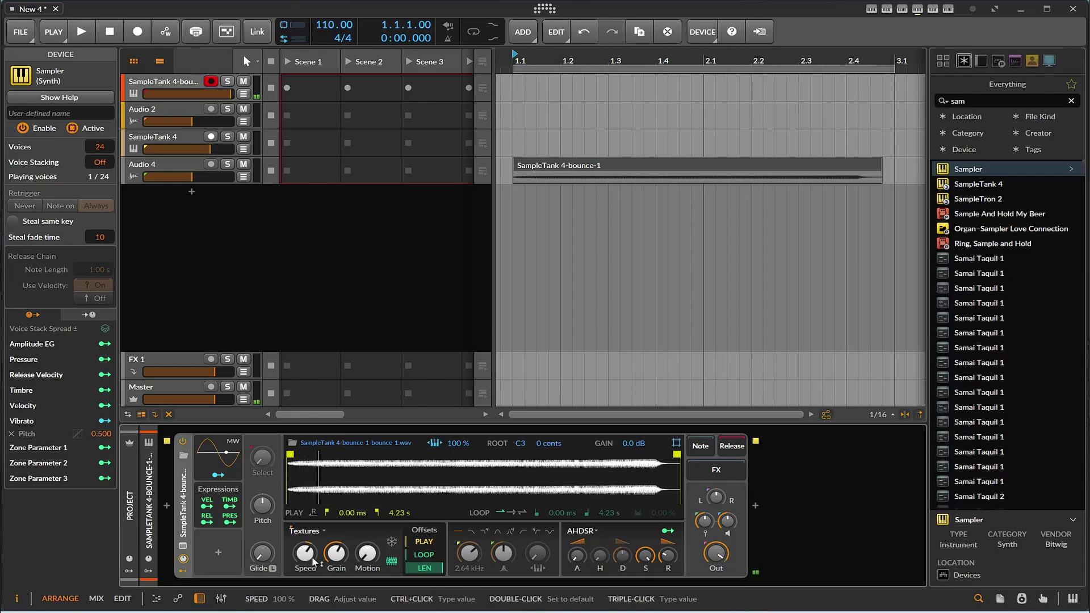
drag(366, 562, 366, 542)
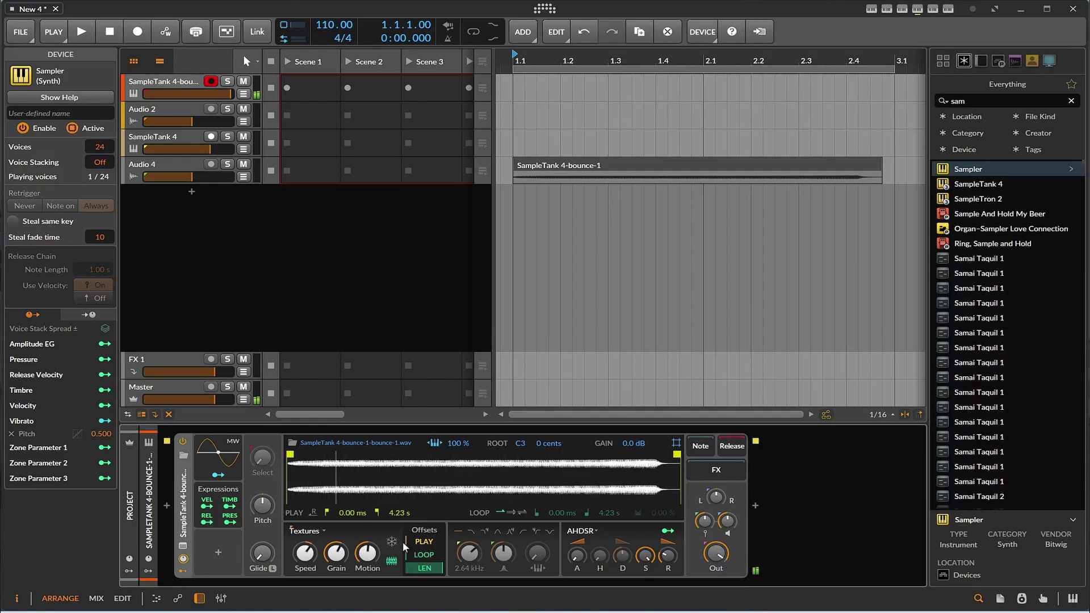
click(397, 559)
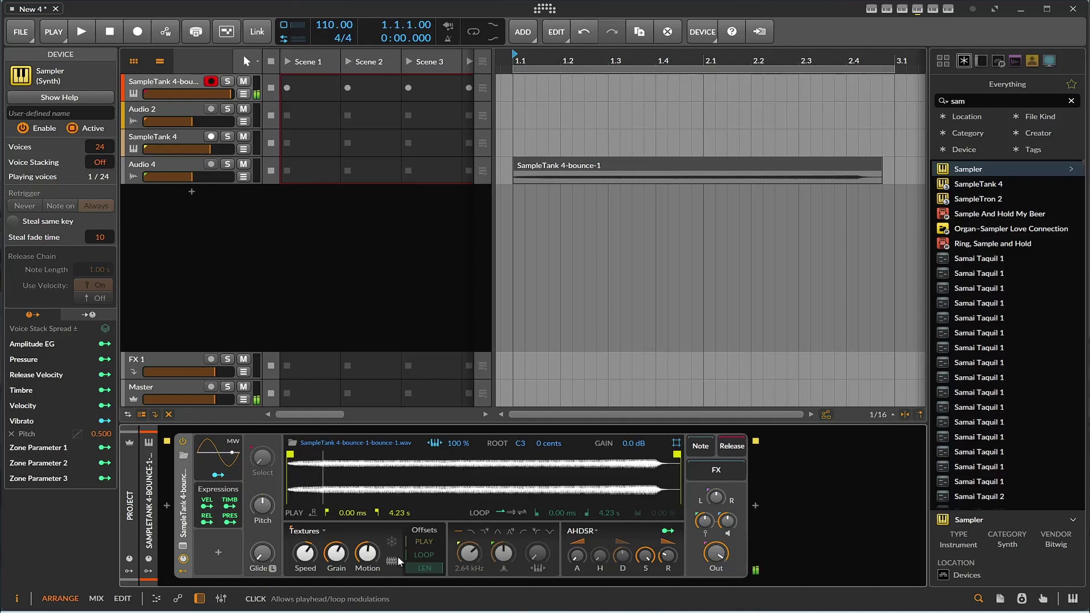
click(398, 558)
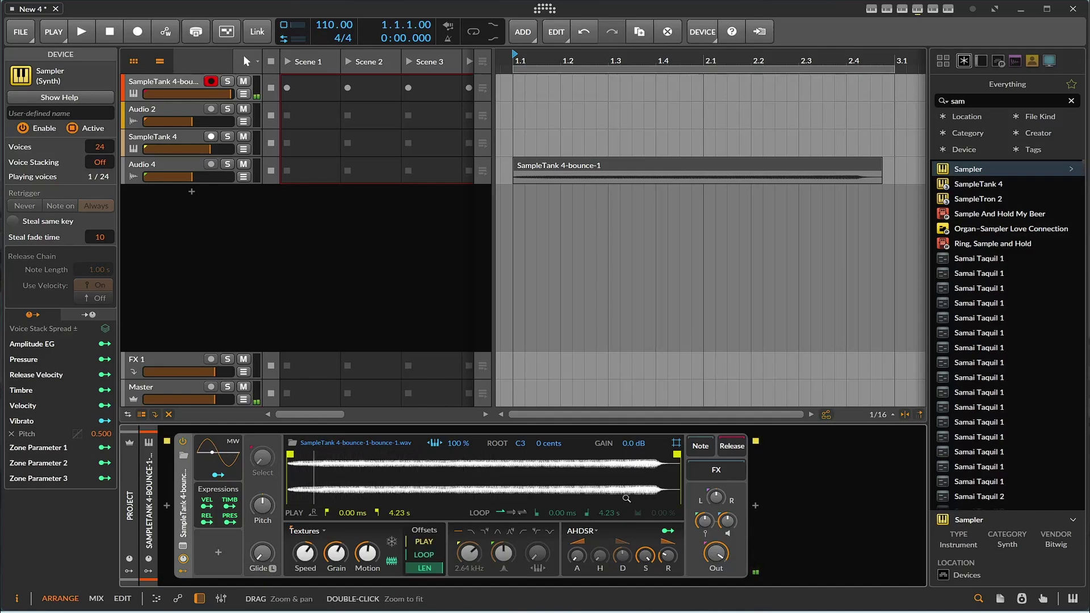
Set the sample's play end to 3.62 s, enable looping, and set the loop region from 2.13 s to 2.87 s.
mouse_move(679, 464)
mouse_down()
mouse_move(597, 464)
mouse_move(623, 465)
mouse_up()
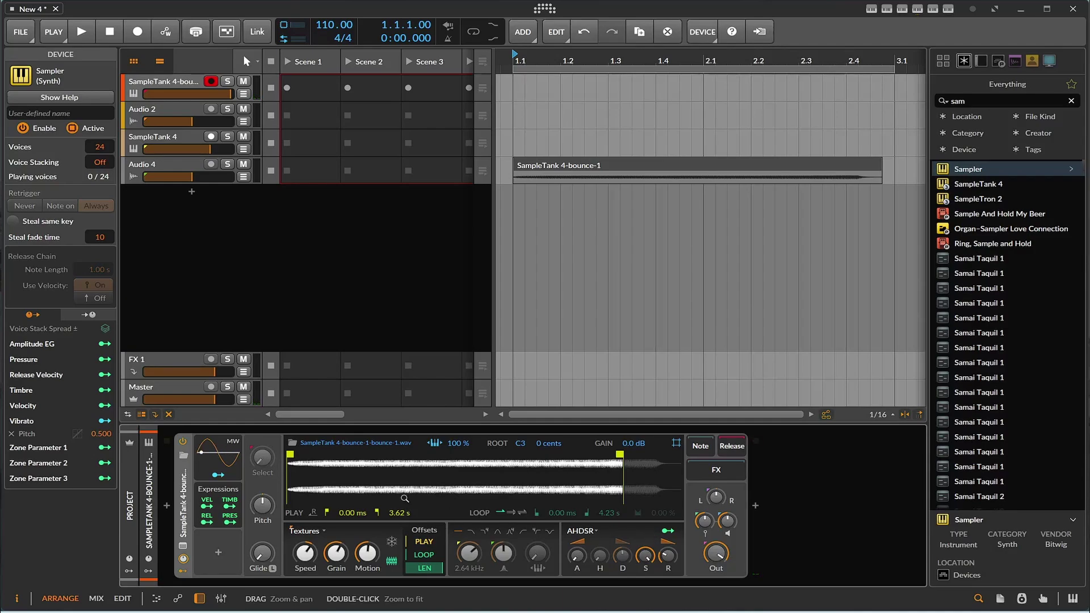
click(510, 514)
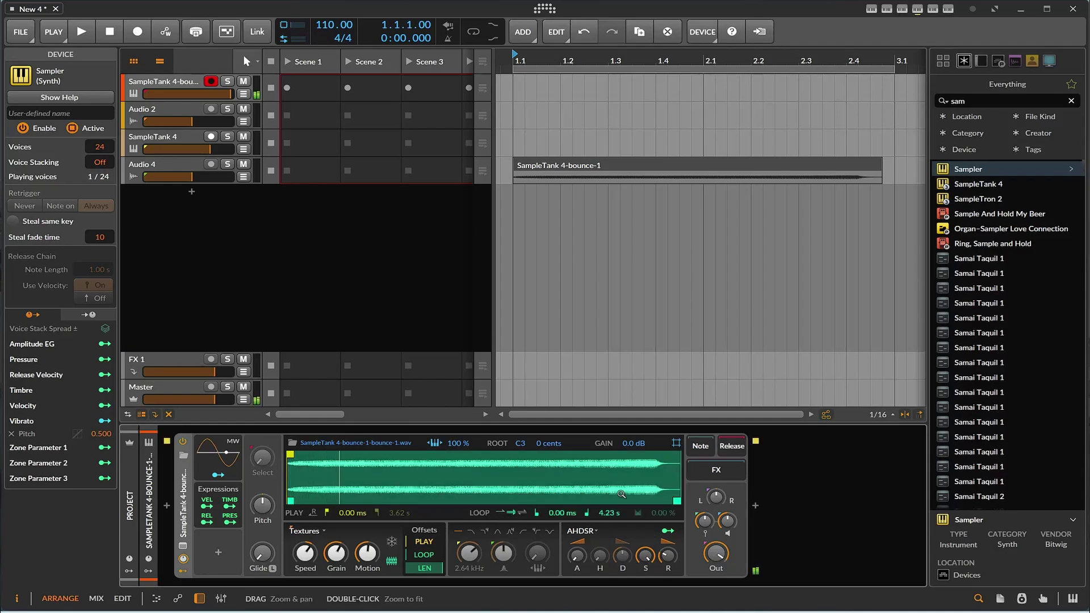
drag(677, 501, 648, 499)
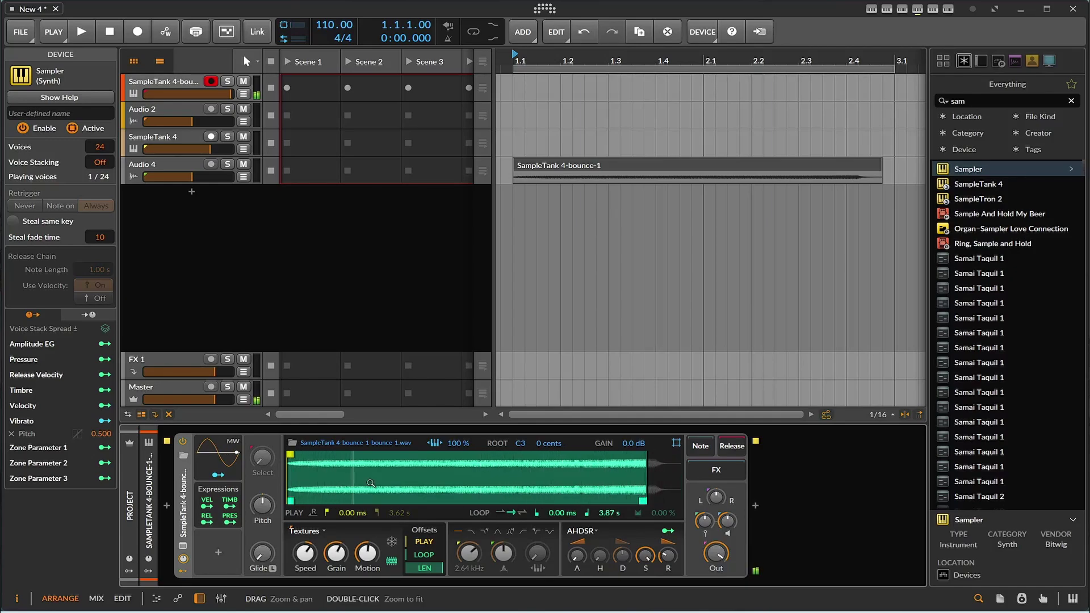
drag(290, 501, 420, 503)
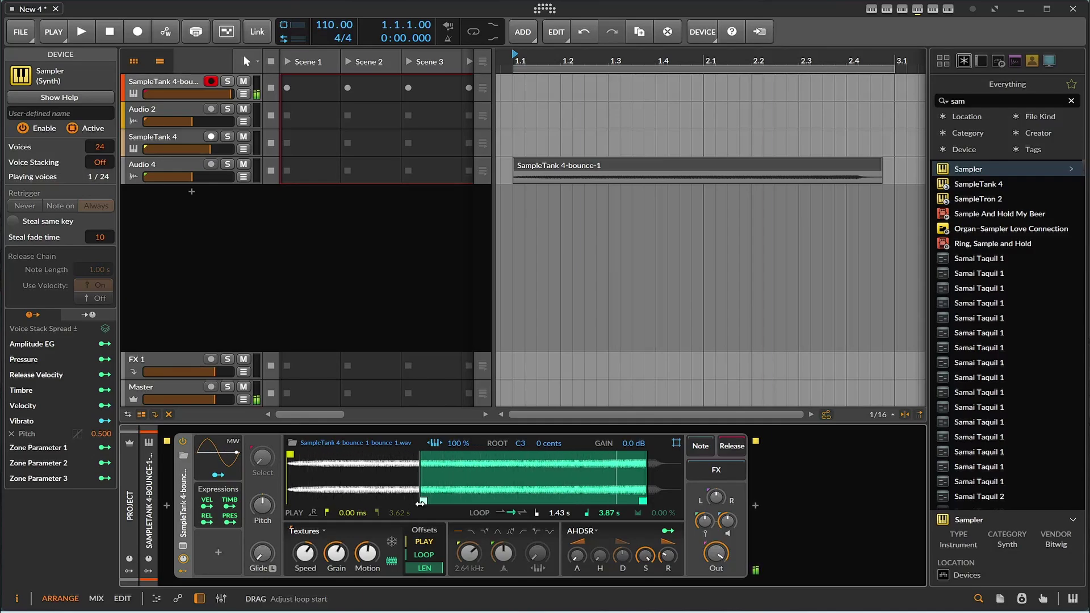
drag(421, 502, 487, 503)
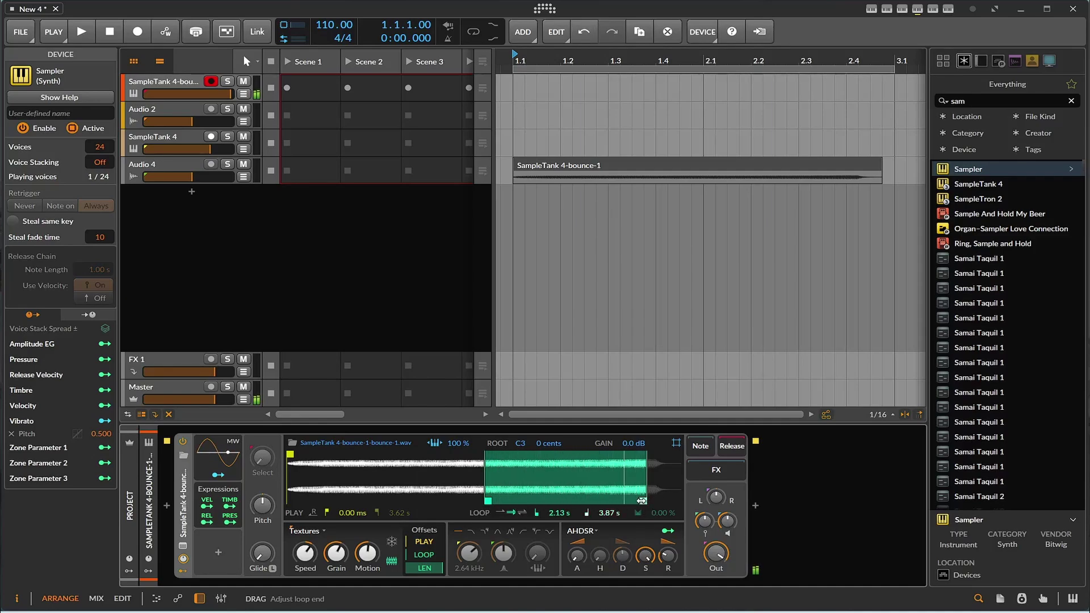
drag(643, 501, 551, 502)
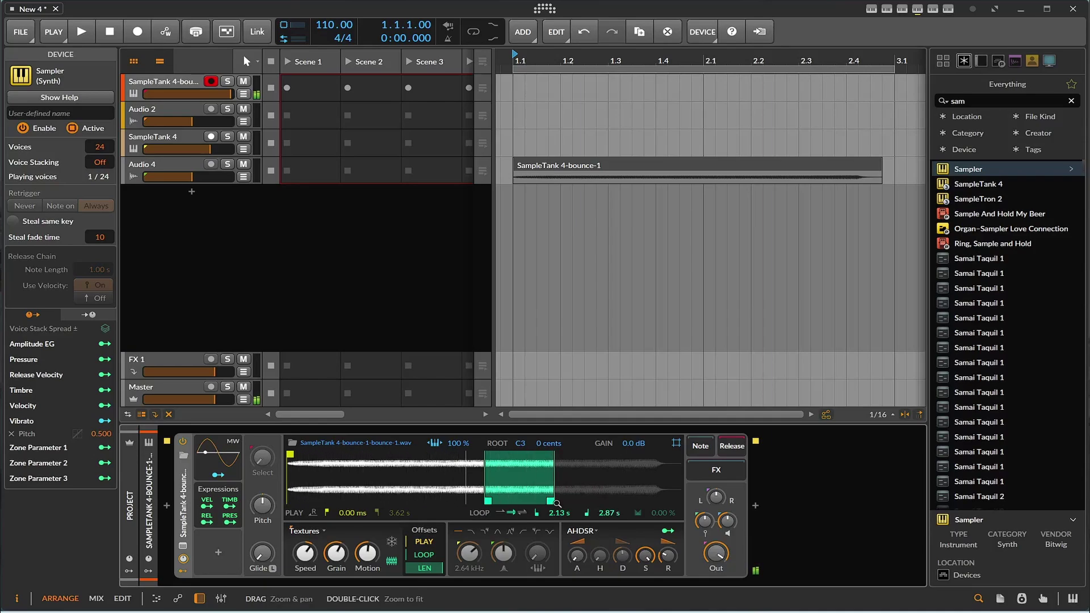
Increase the Sampler's motion, speed and grain size, and raise the sample gain to +3.9 dB.
mouse_move(367, 554)
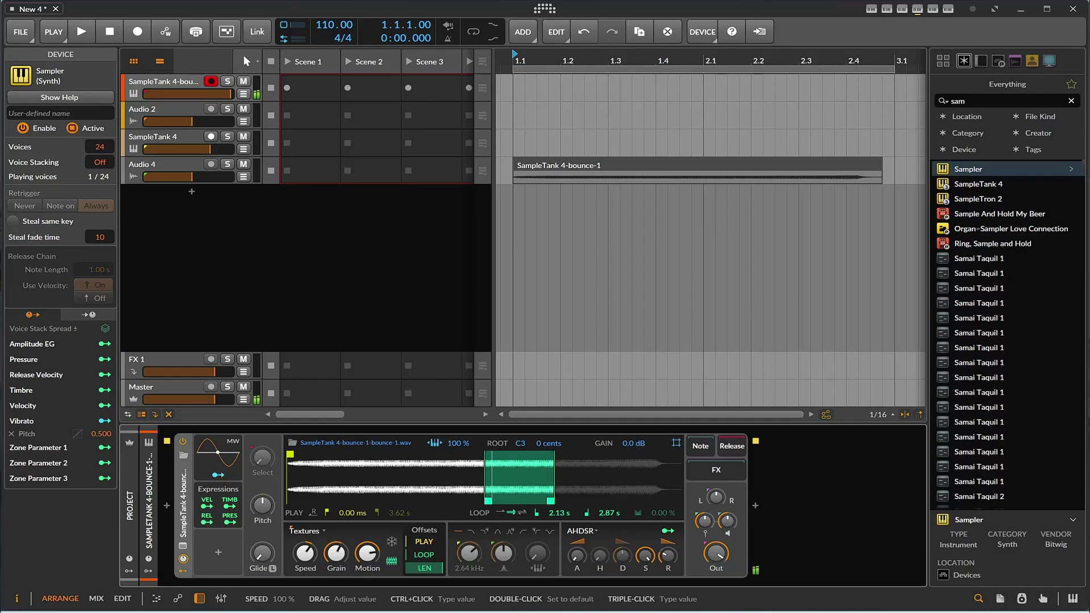
mouse_move(305, 554)
drag(305, 554, 348, 551)
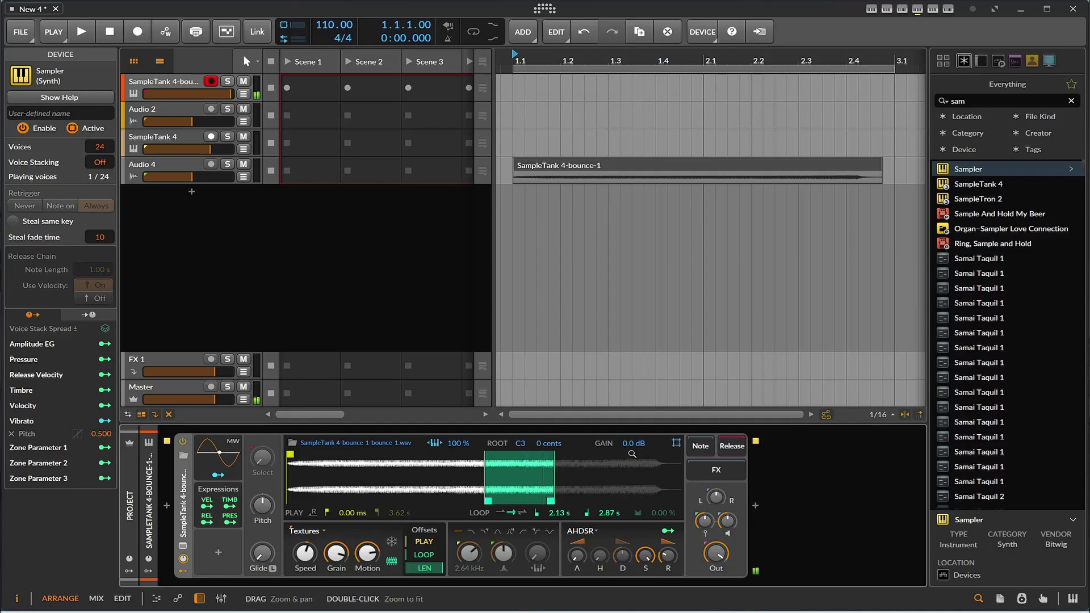
mouse_move(620, 441)
mouse_down()
mouse_move(617, 431)
mouse_move(616, 441)
mouse_up()
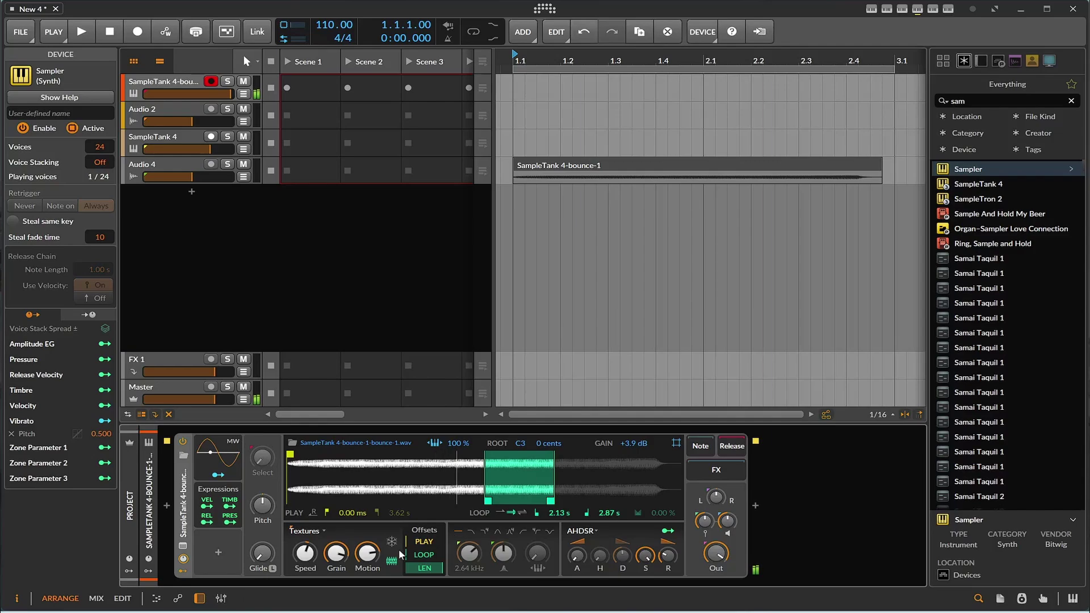
Try different Textures settings, setting the speed to about 302 % and the playhead motion to 368 %, and readjust the grain size.
drag(367, 554, 305, 565)
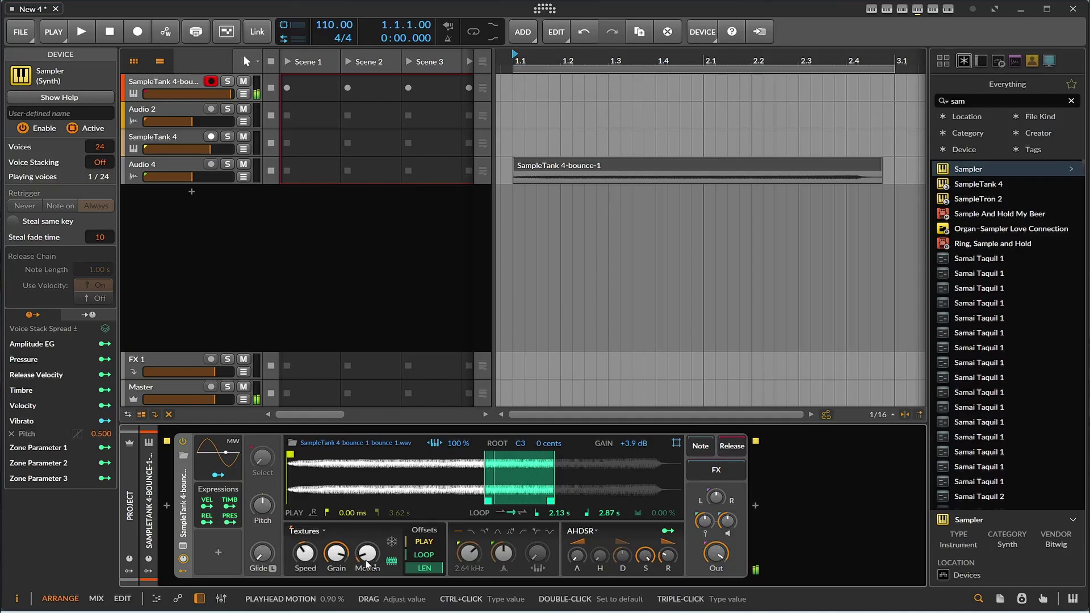
drag(367, 553, 305, 517)
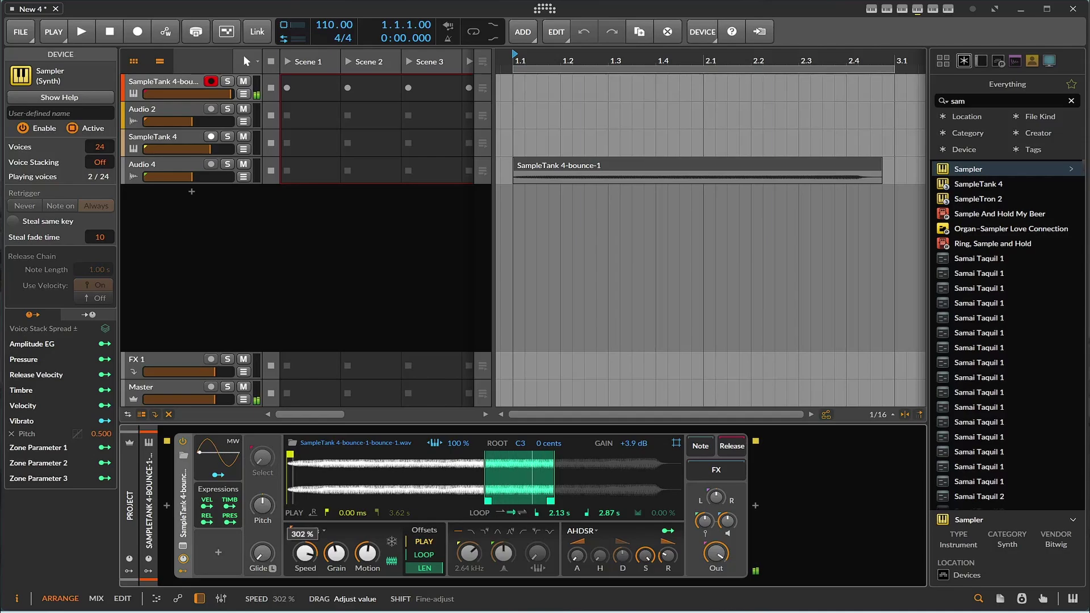
drag(336, 554, 337, 562)
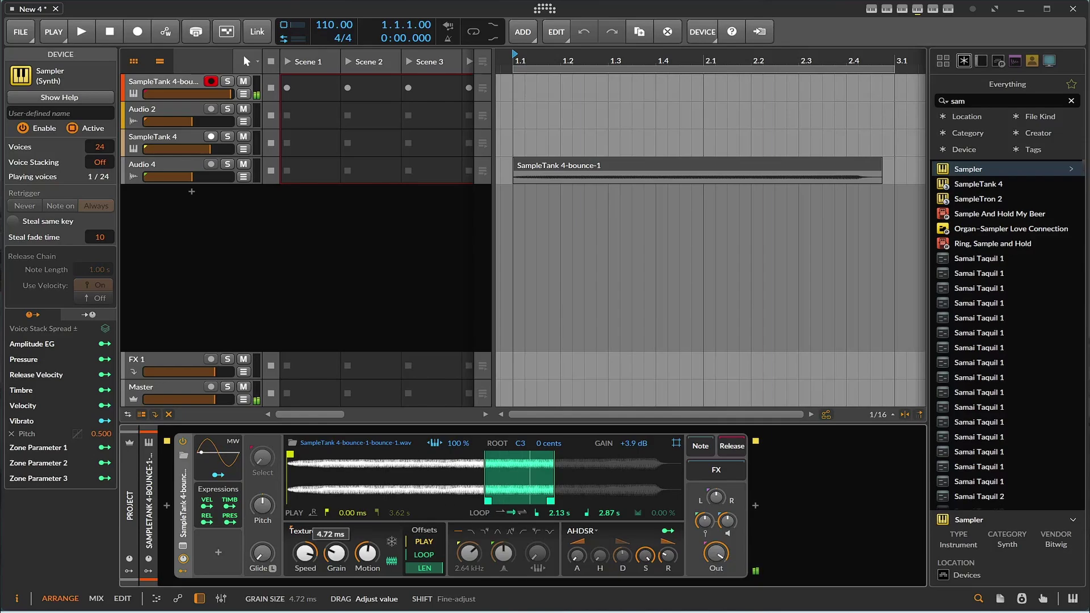
drag(336, 562, 367, 542)
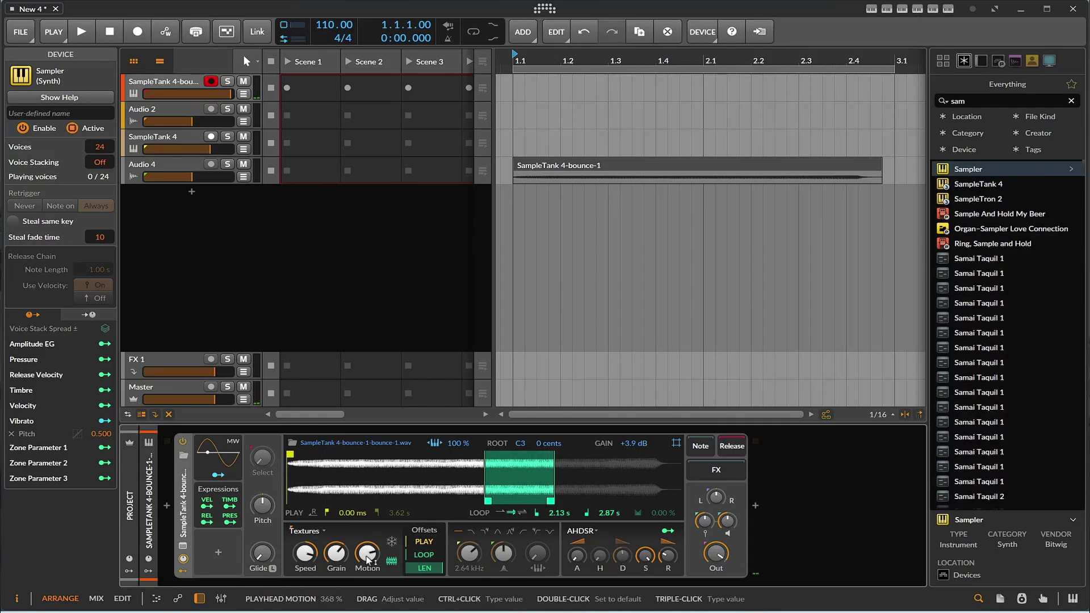
Search the browser for "rev" and add the Reverb device after the Sampler in the device chain.
click(972, 103)
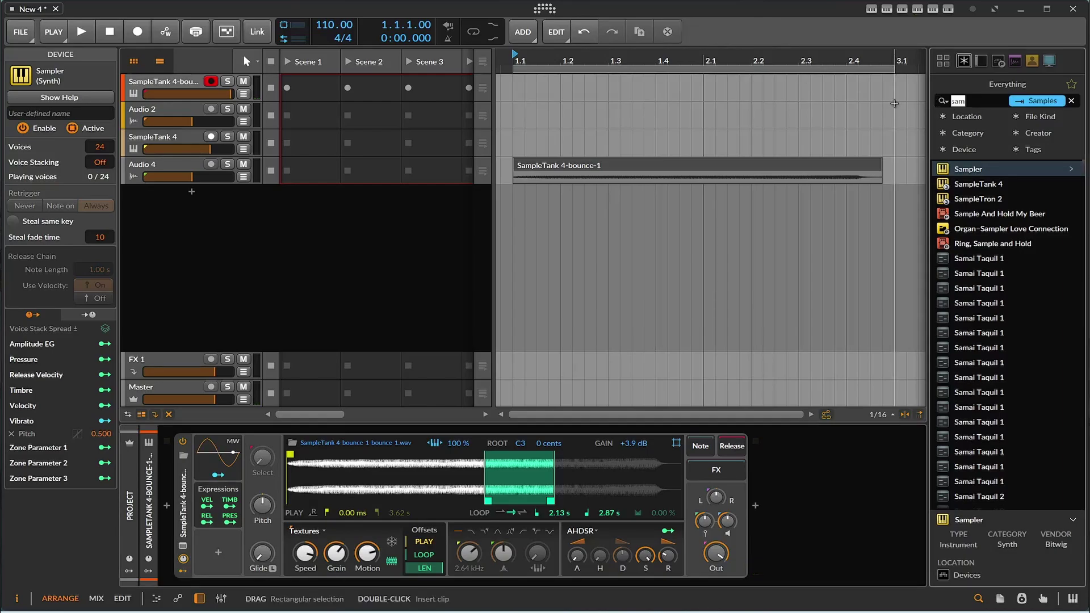
click(895, 103)
text(r)
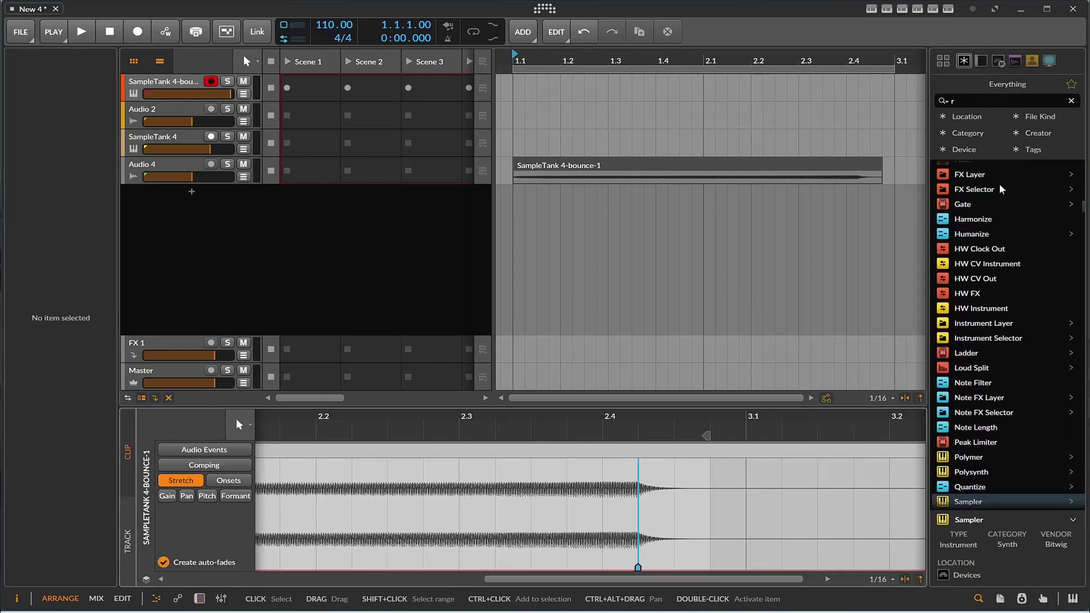
scroll(1019, 244, down, 15)
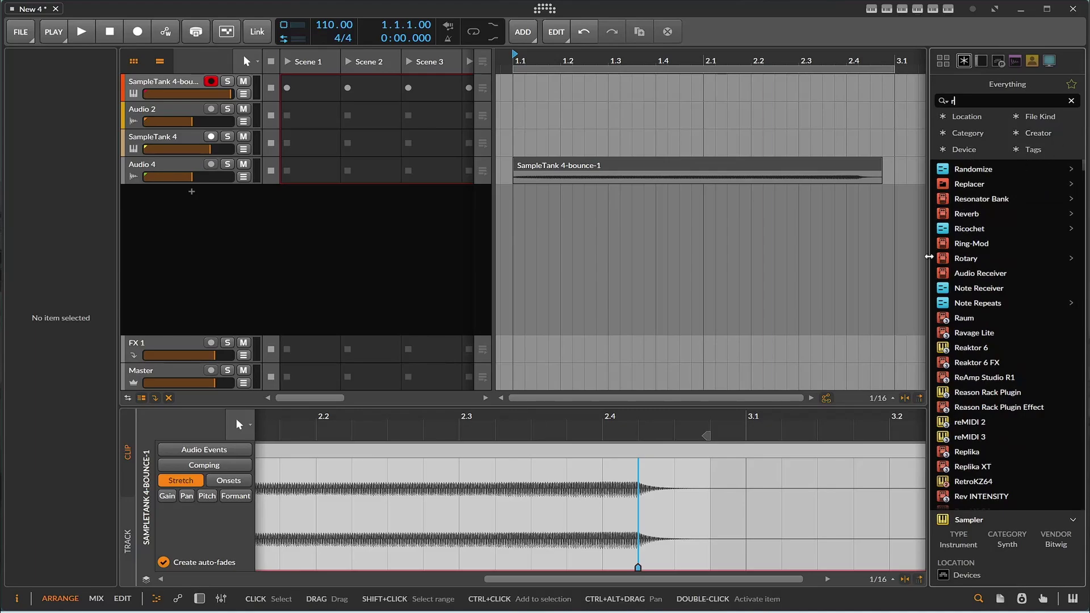
click(199, 598)
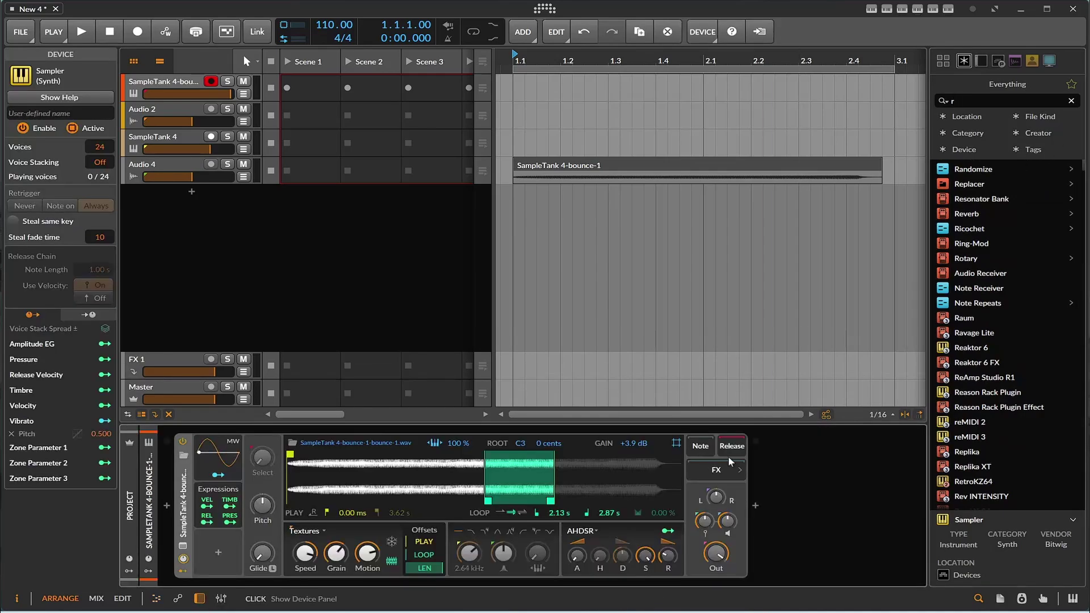
click(966, 101)
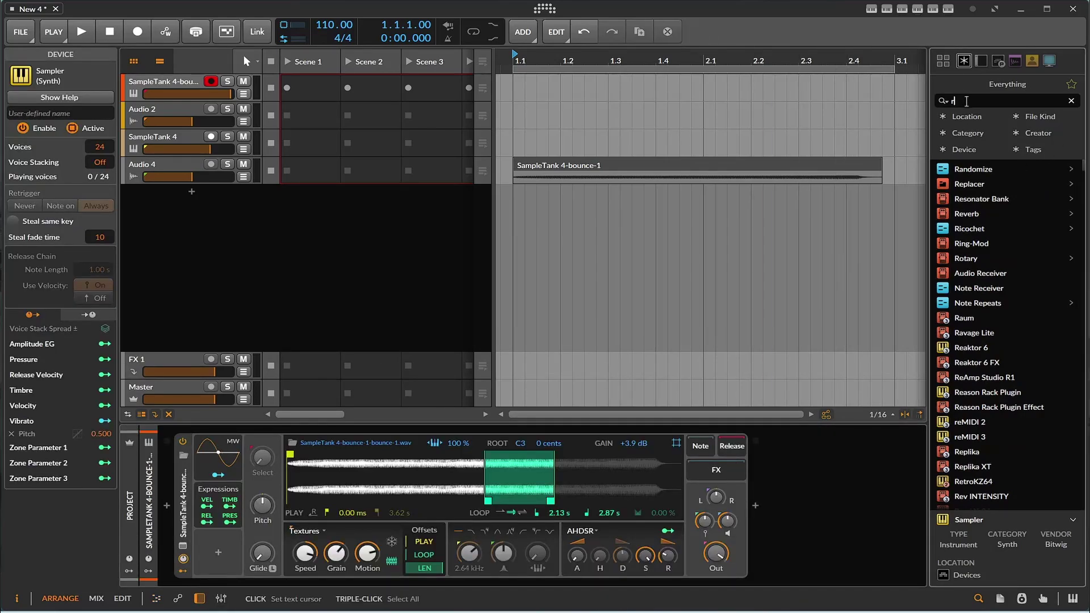
text(ev)
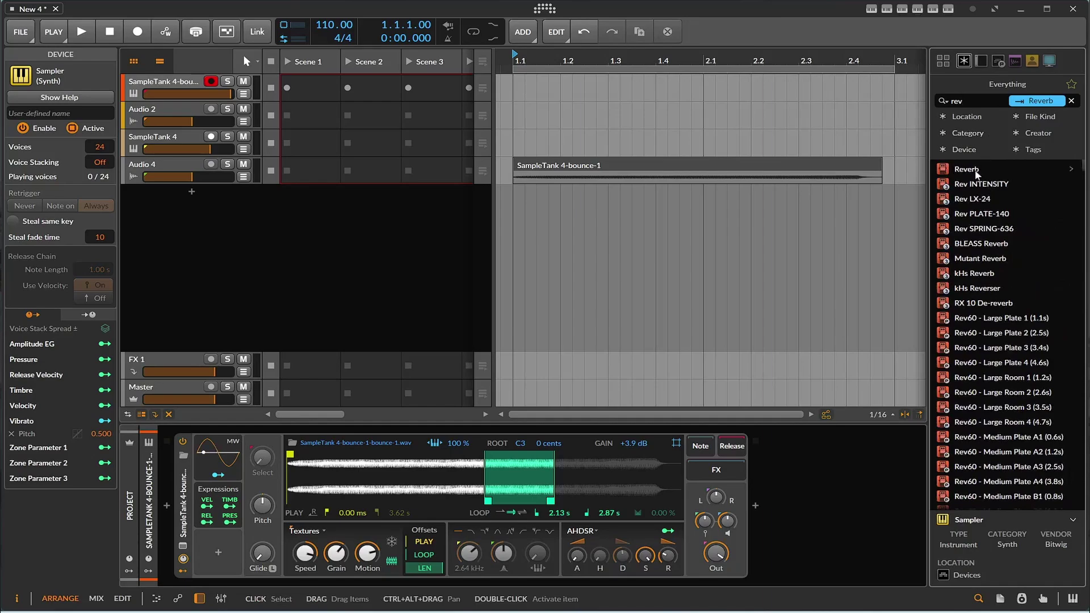
drag(977, 169, 781, 557)
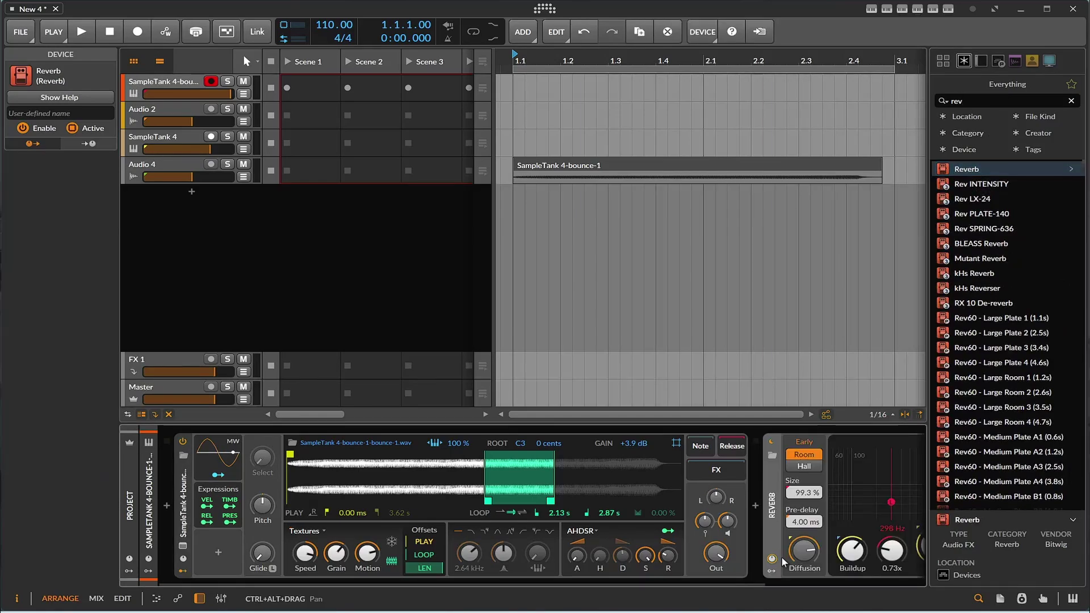
Switch the Reverb's early reflections to Hall at 200 % size, with late crossovers at 190 Hz and 1.23 kHz.
scroll(740, 580, right, 3)
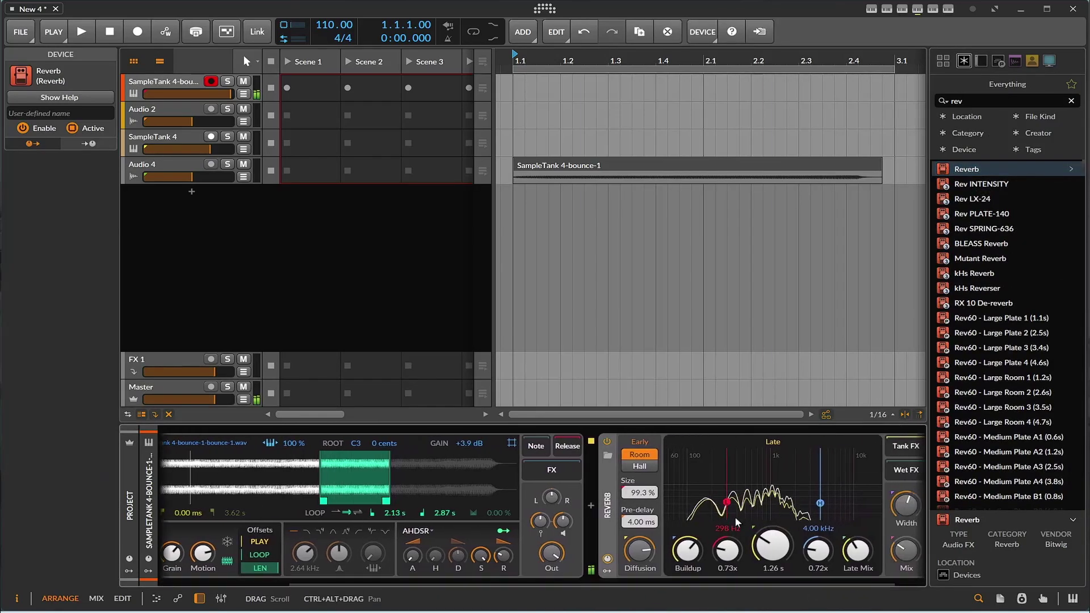
click(647, 467)
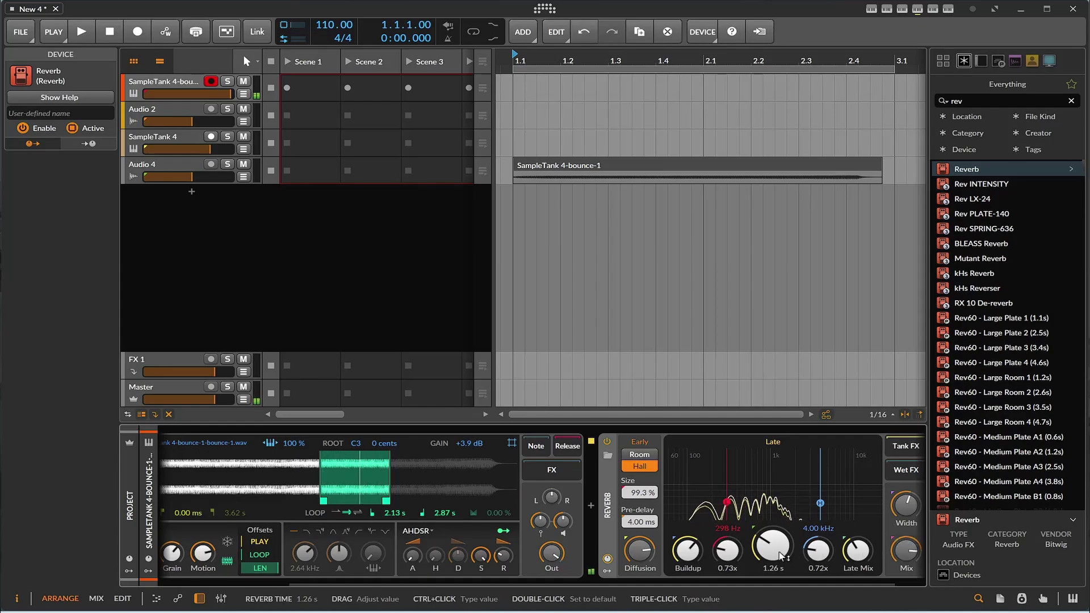
drag(733, 511, 716, 510)
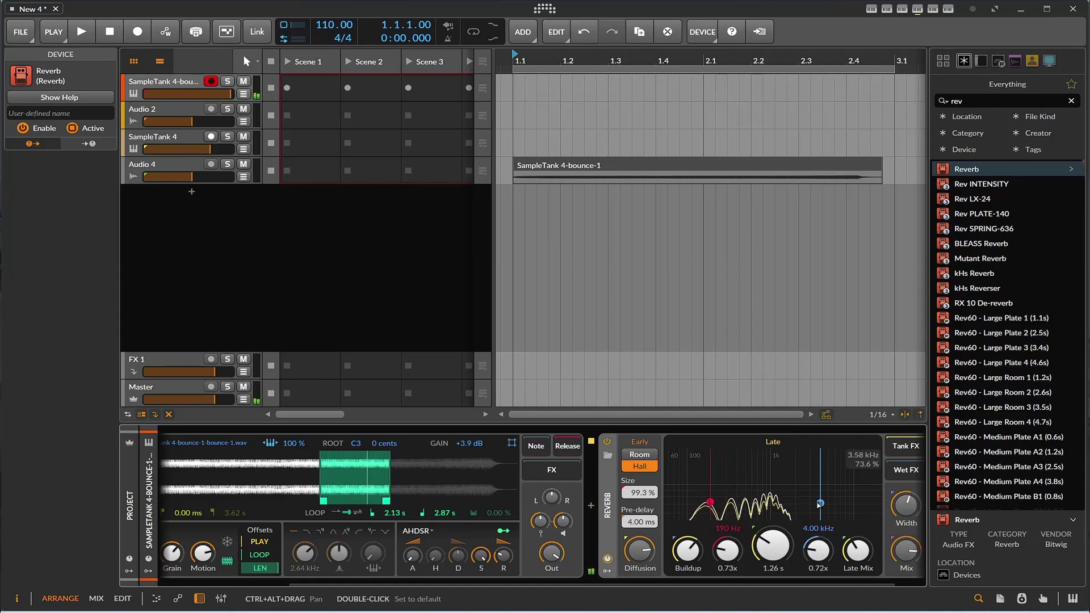
drag(820, 503, 778, 505)
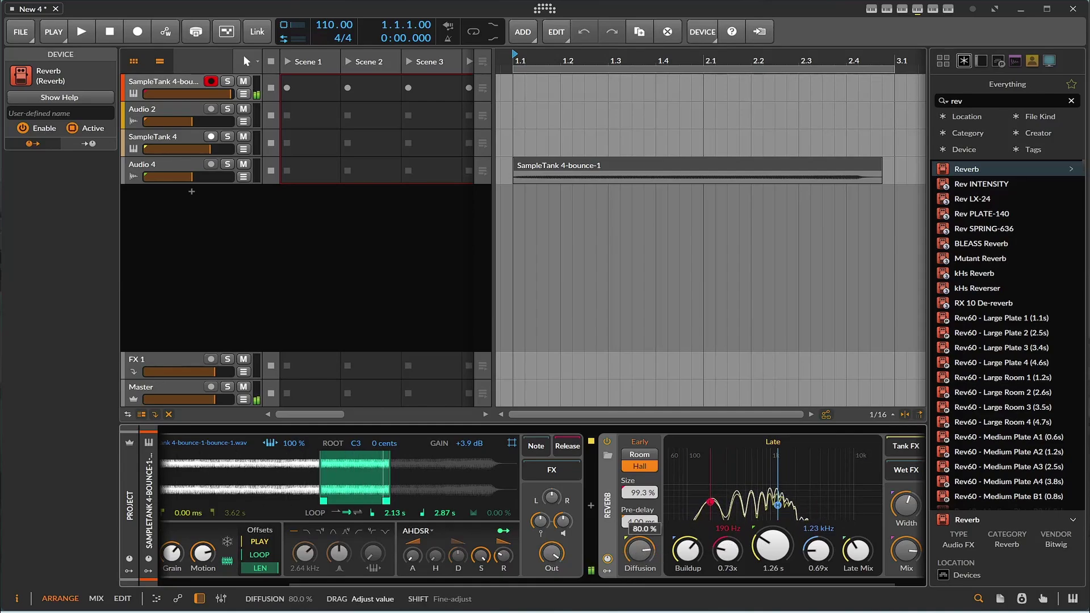
drag(640, 495, 640, 448)
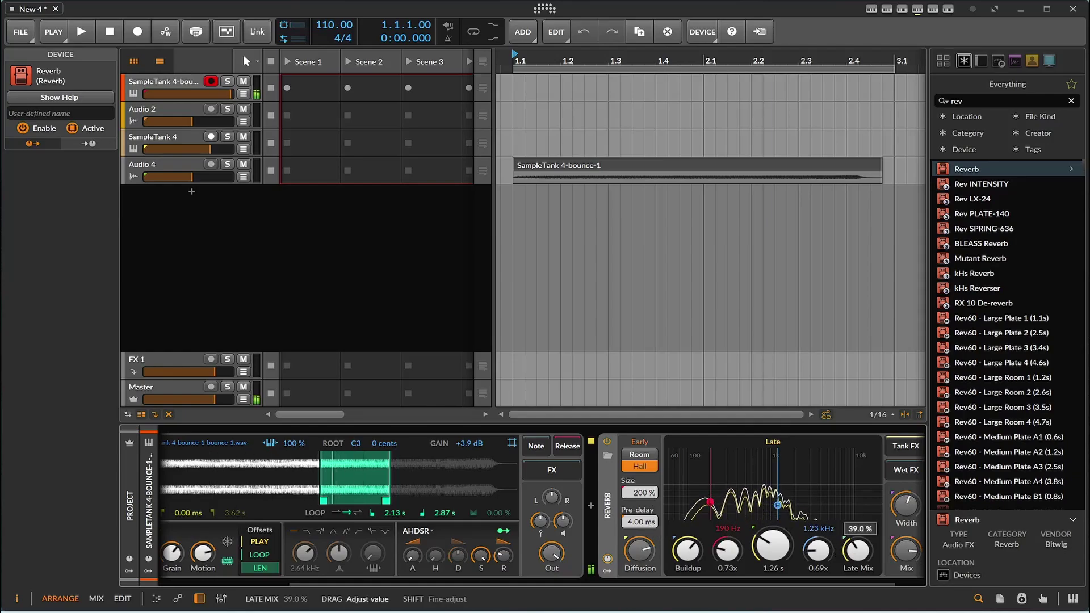
Raise the Reverb's late mix and high damping multiplier to 1.30x, adjust diffusion, and set pre-delay to 82.0 ms and reverb time to 19.2 s.
drag(858, 549, 818, 525)
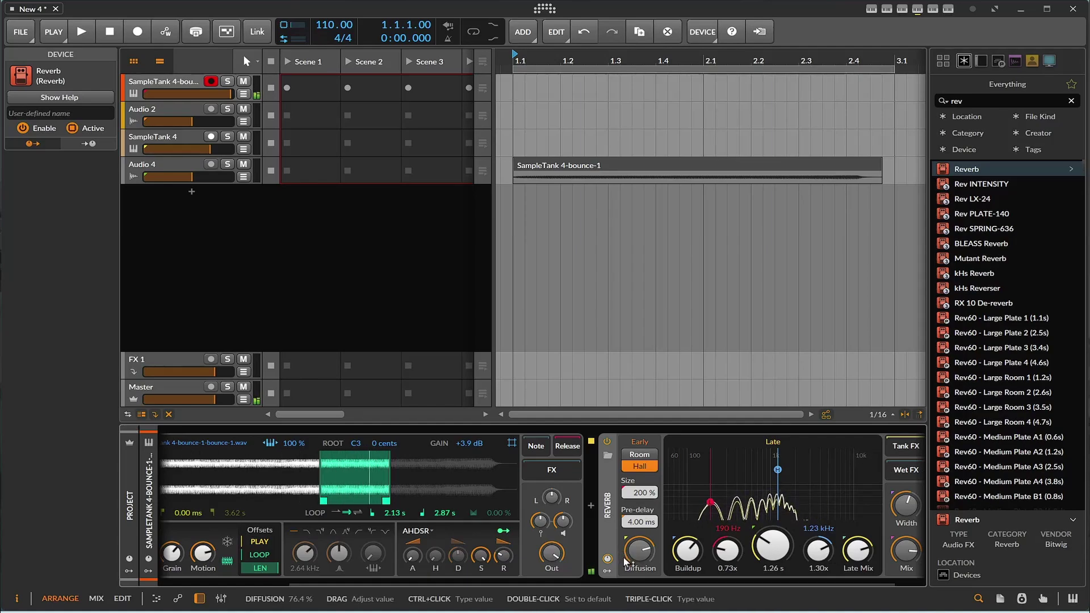
drag(640, 550, 639, 557)
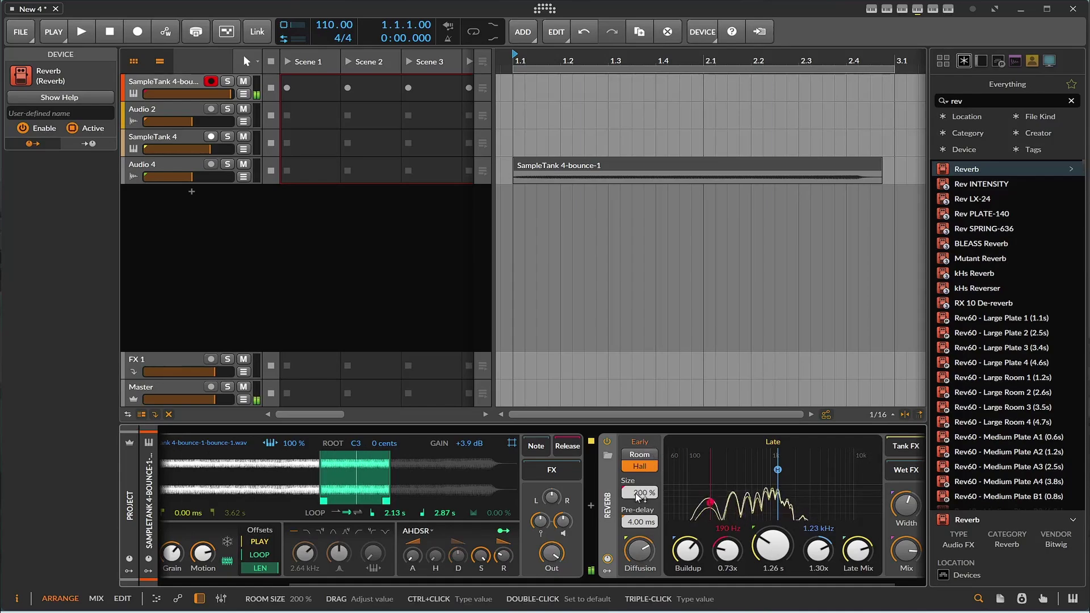
drag(640, 521, 646, 530)
drag(773, 545, 772, 497)
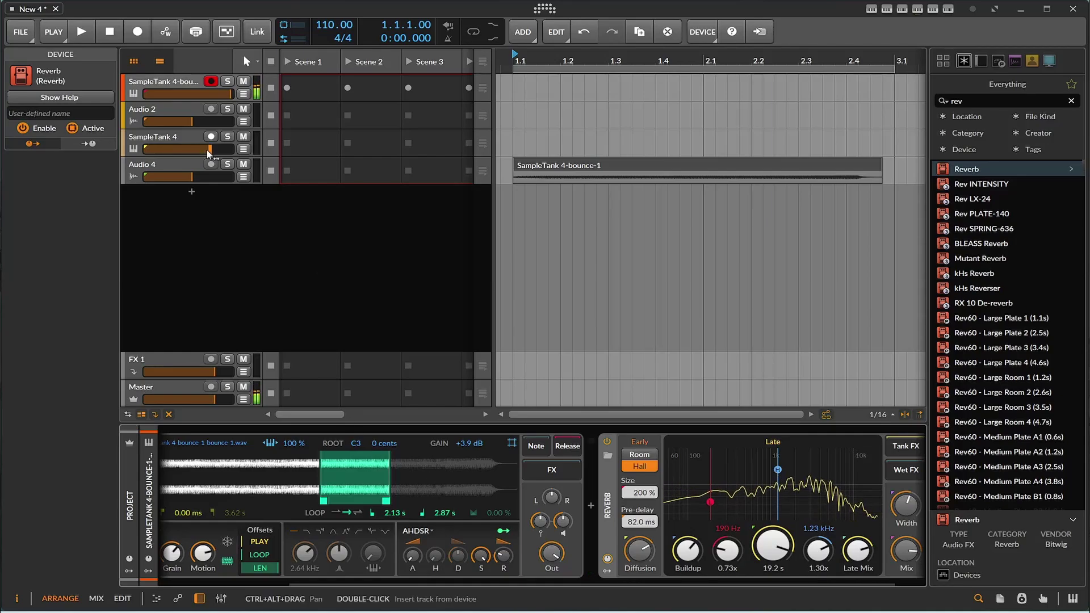
Search the browser for "val" and add ValhallaSupermassive at the end of the SampleTank 4 track's device chain.
click(174, 141)
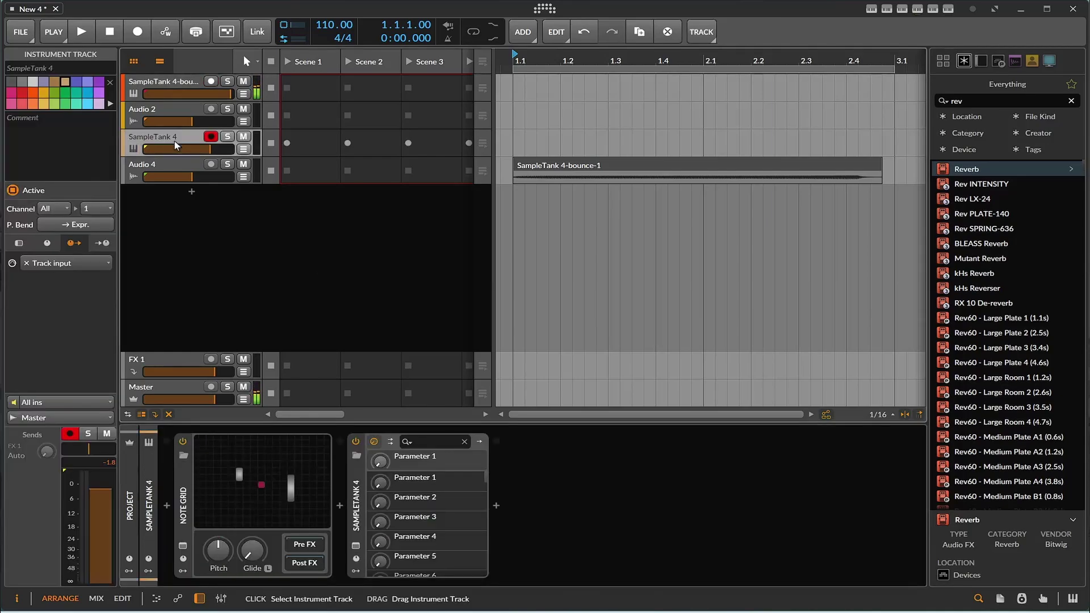
click(969, 105)
key(BackSpace)
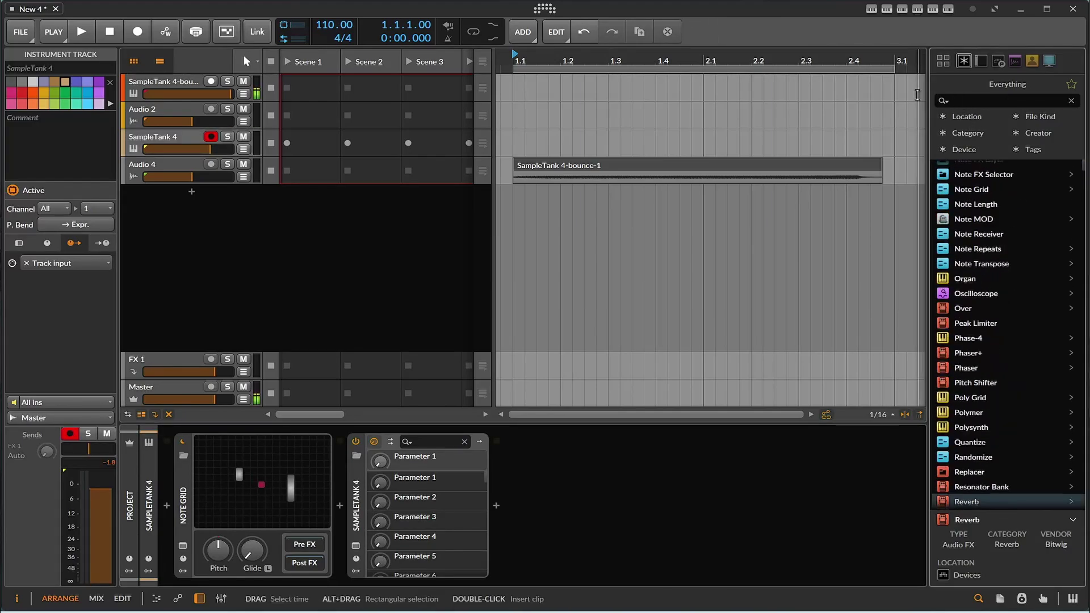
text(val)
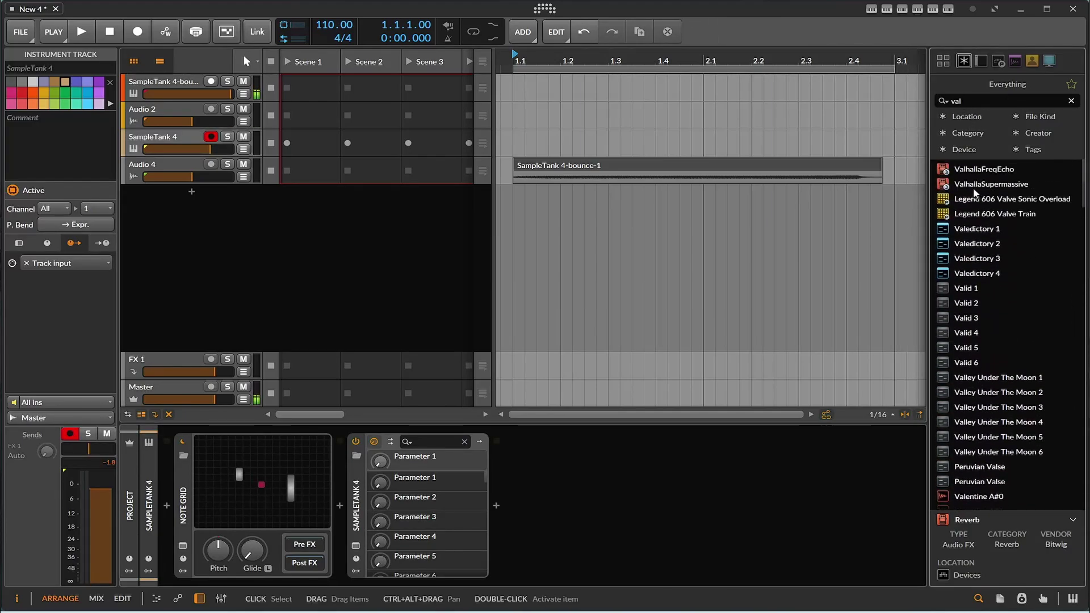
key(Return)
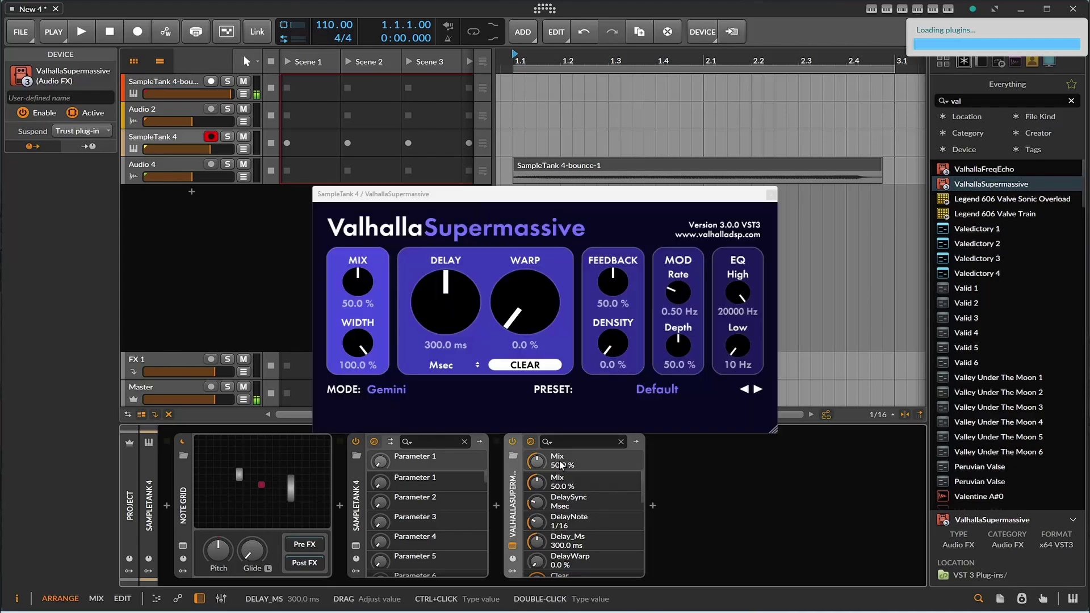
Load the Leo Synth Space preset from the Late 2023 Leo presets in ValhallaSupermassive.
click(654, 389)
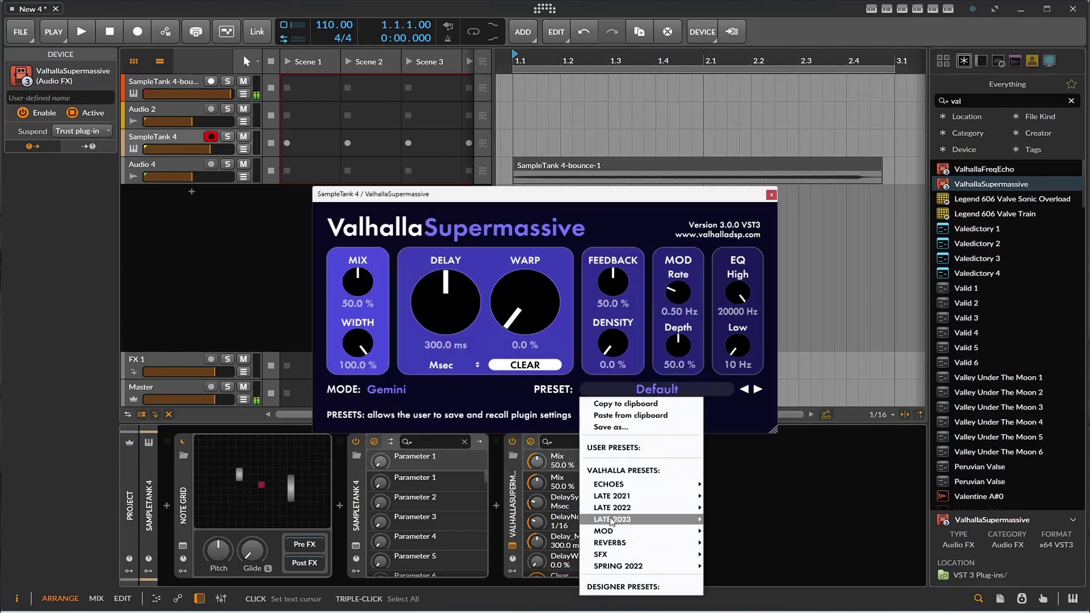
mouse_move(655, 518)
mouse_move(732, 507)
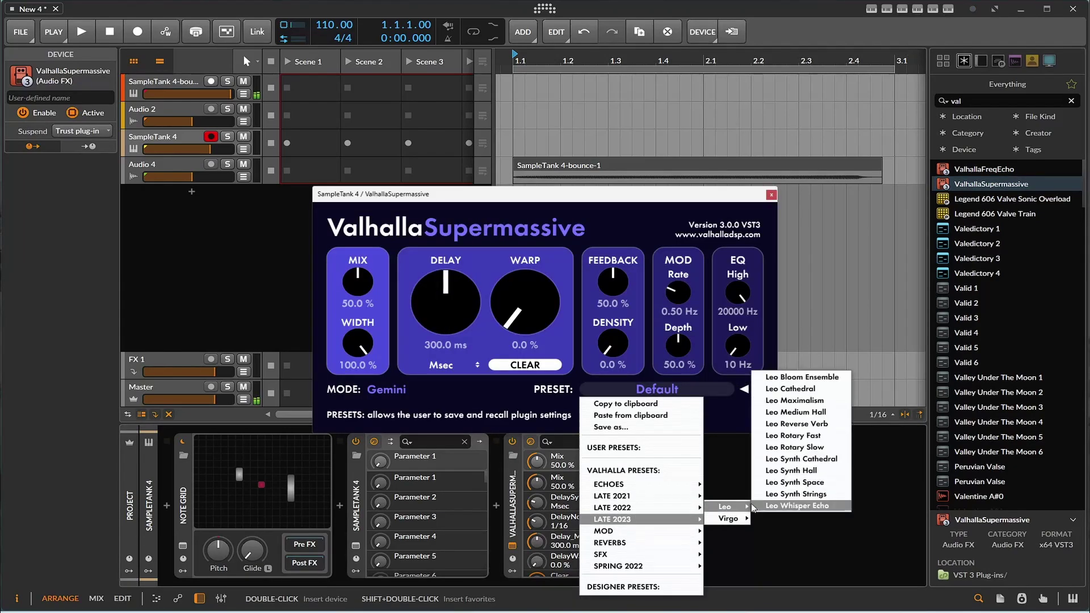
click(794, 482)
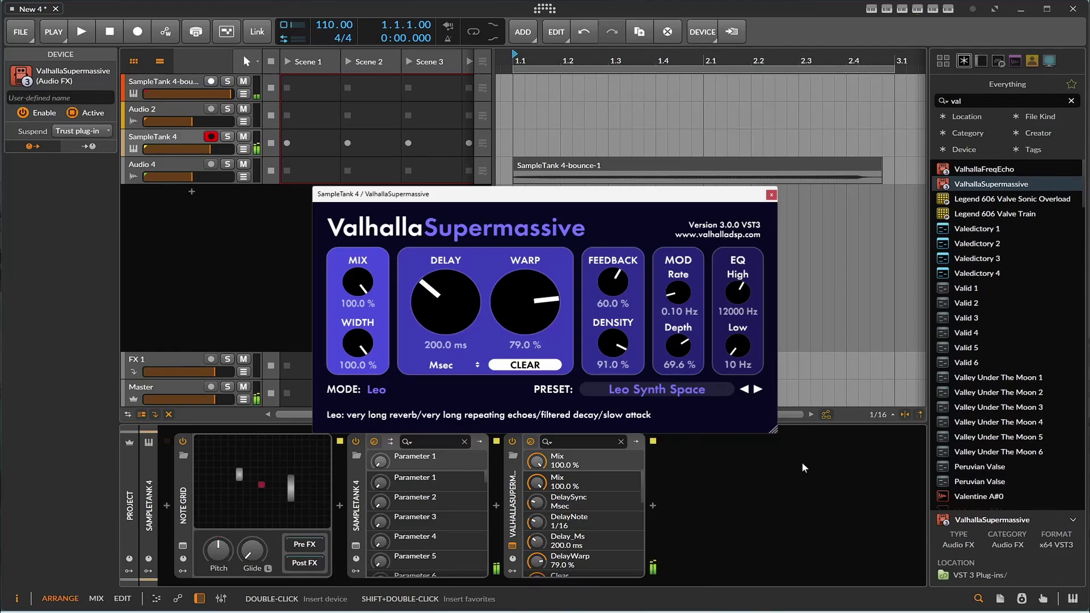
Arm the bounced Sampler track alongside SampleTank 4 and lower the Sampler track's volume to -0.8 dB.
click(193, 163)
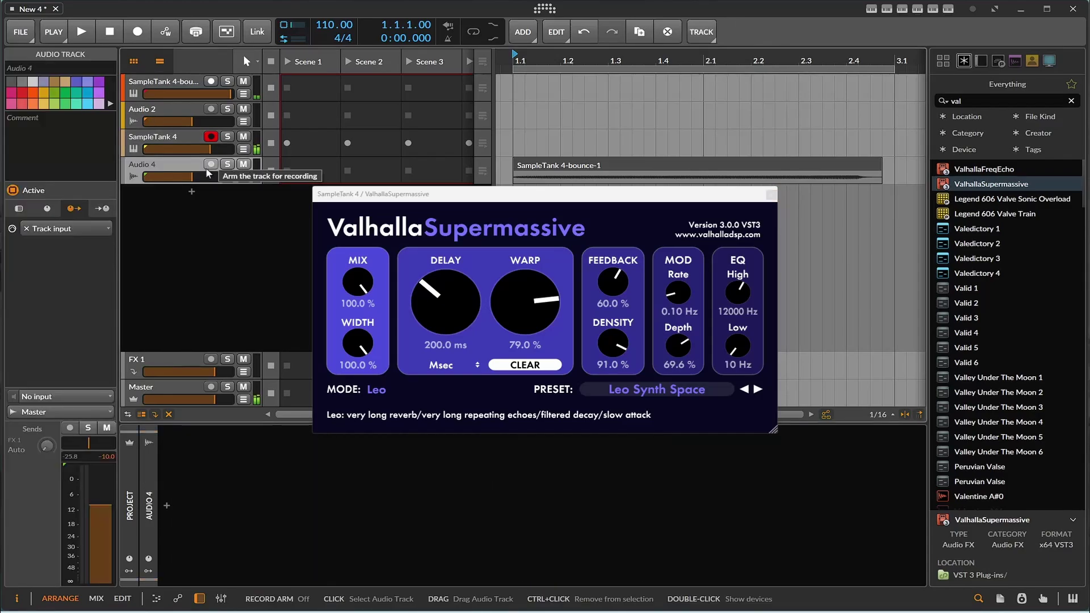
click(211, 82)
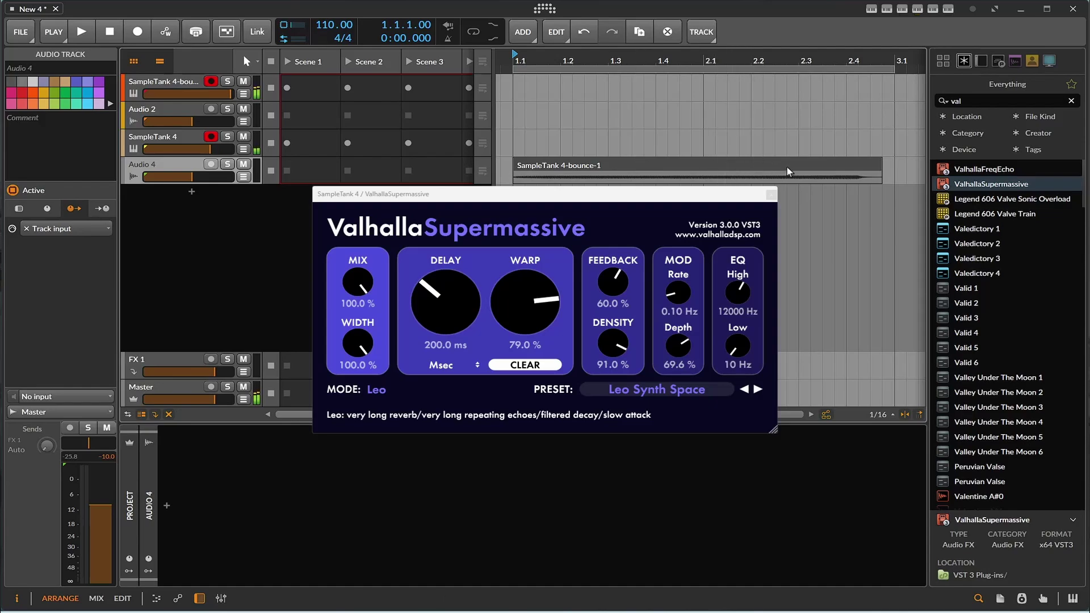
click(772, 195)
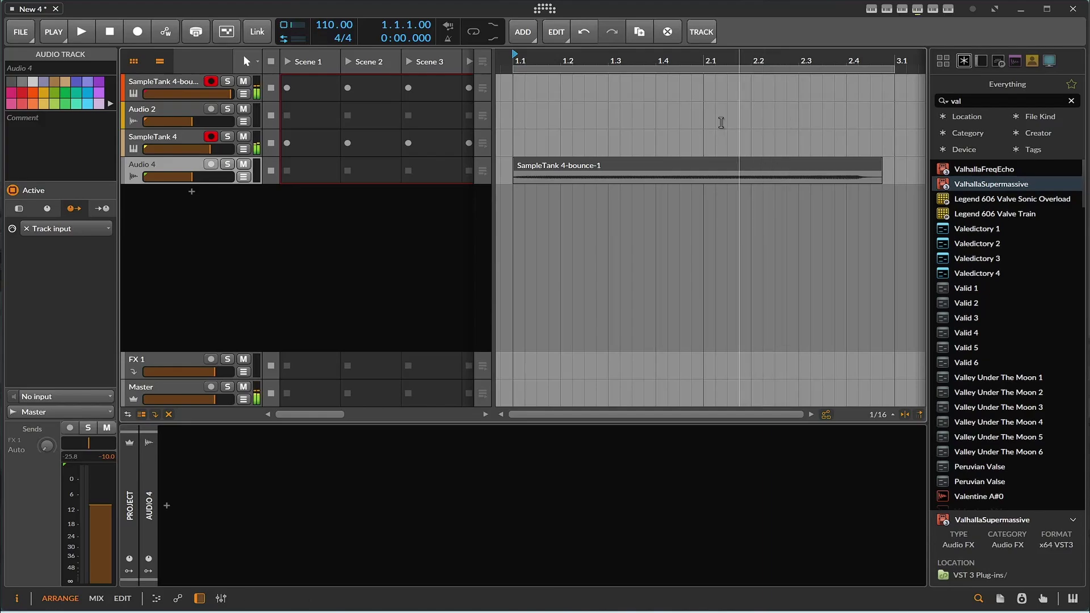
mouse_move(227, 94)
mouse_down()
mouse_move(203, 94)
mouse_move(214, 95)
mouse_up()
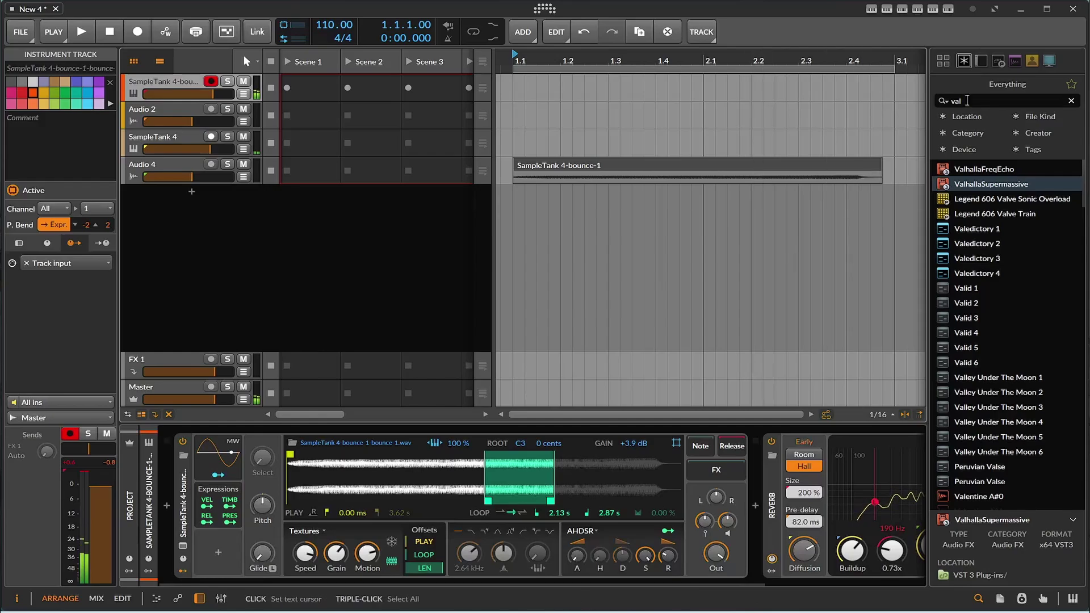
Search the browser for "tran" and insert Note Transpose before the Sampler on the bounced track.
key(BackSpace)
key(BackSpace)
key(BackSpace)
text(tran)
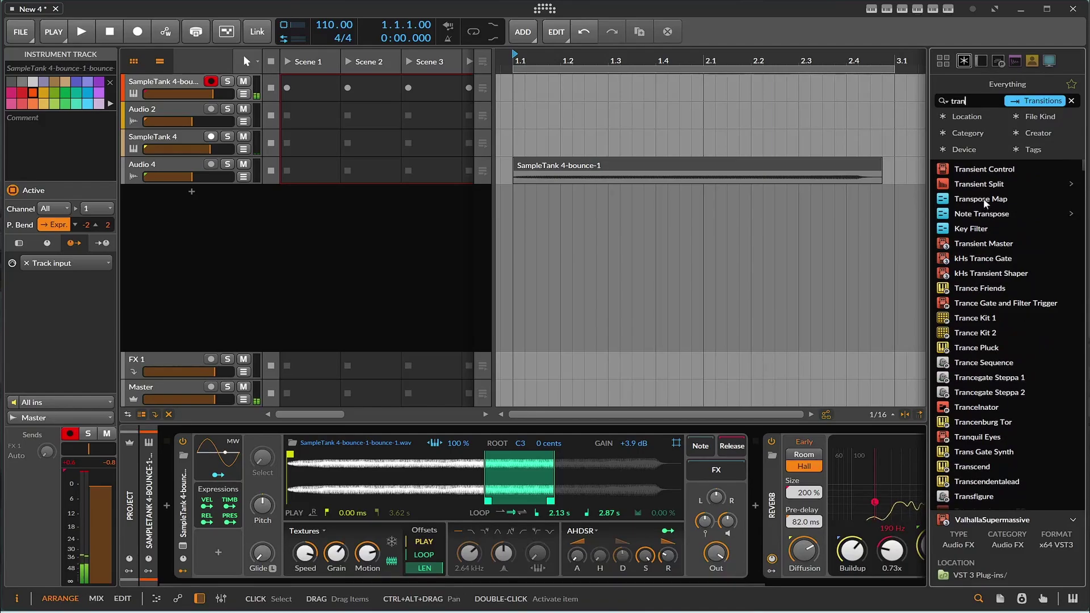
drag(984, 214, 271, 546)
Try Note Transpose at -3 and -2 octaves with the SampleTank 4 track armed as well.
click(232, 519)
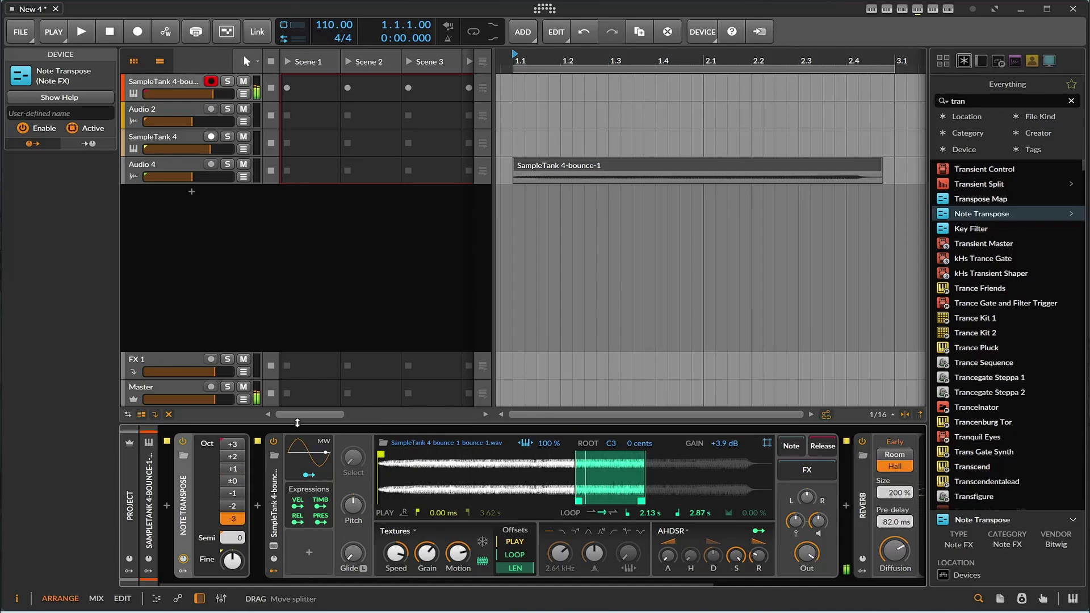
click(210, 137)
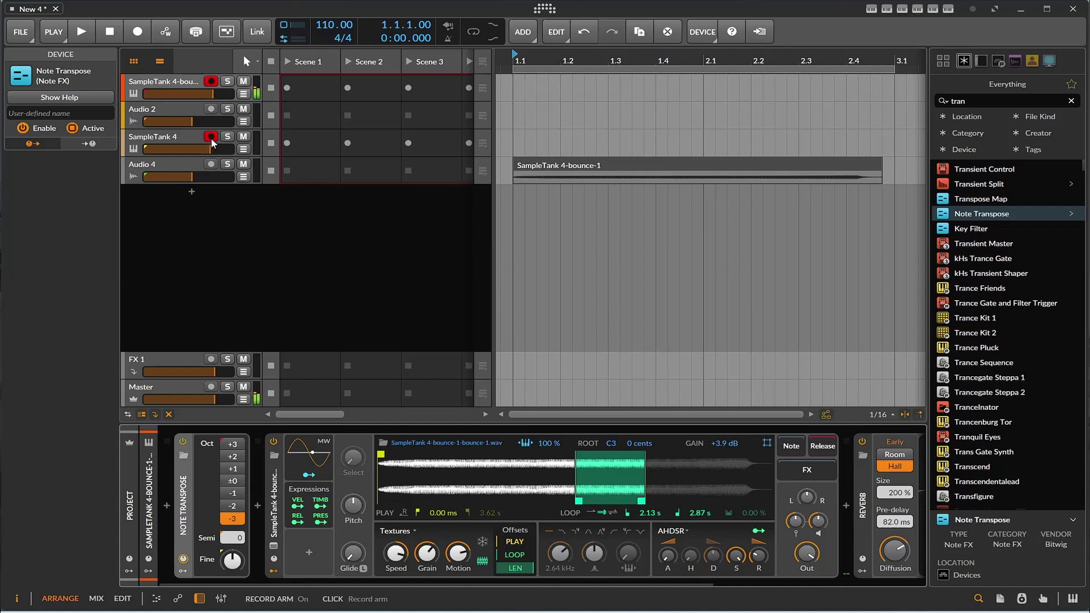
click(235, 506)
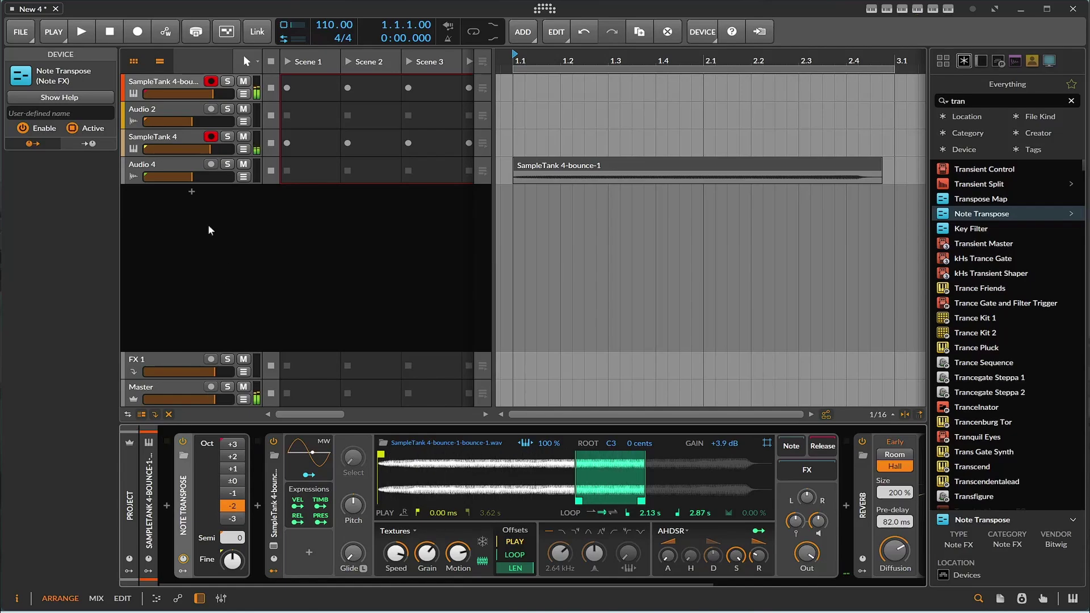
Open the SampleTank 4 plug-in from its track to check the loaded brass instrument's playable key range, and close it.
click(174, 142)
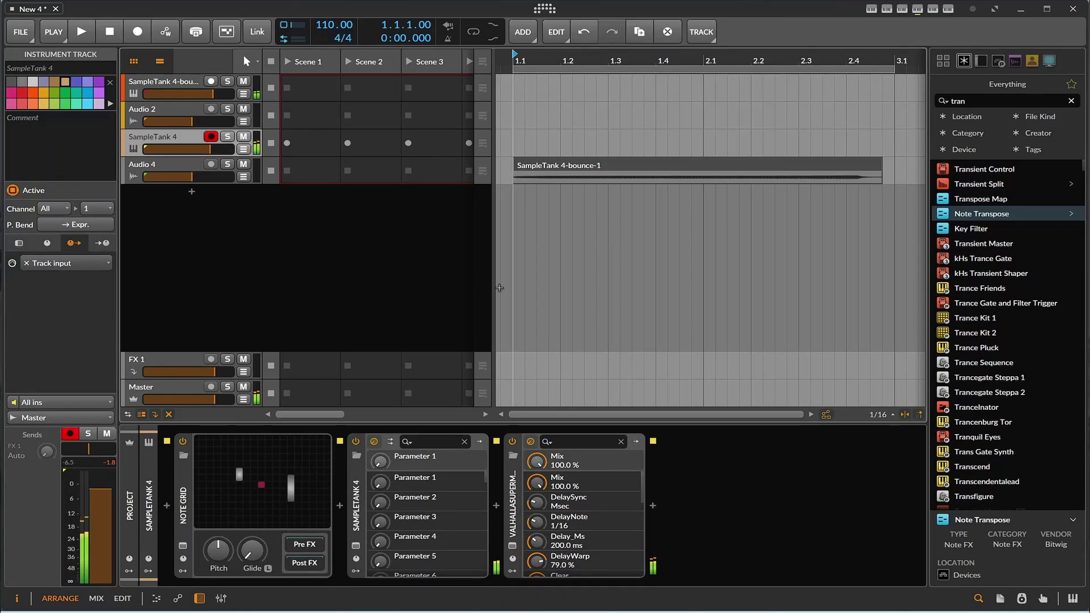
click(356, 547)
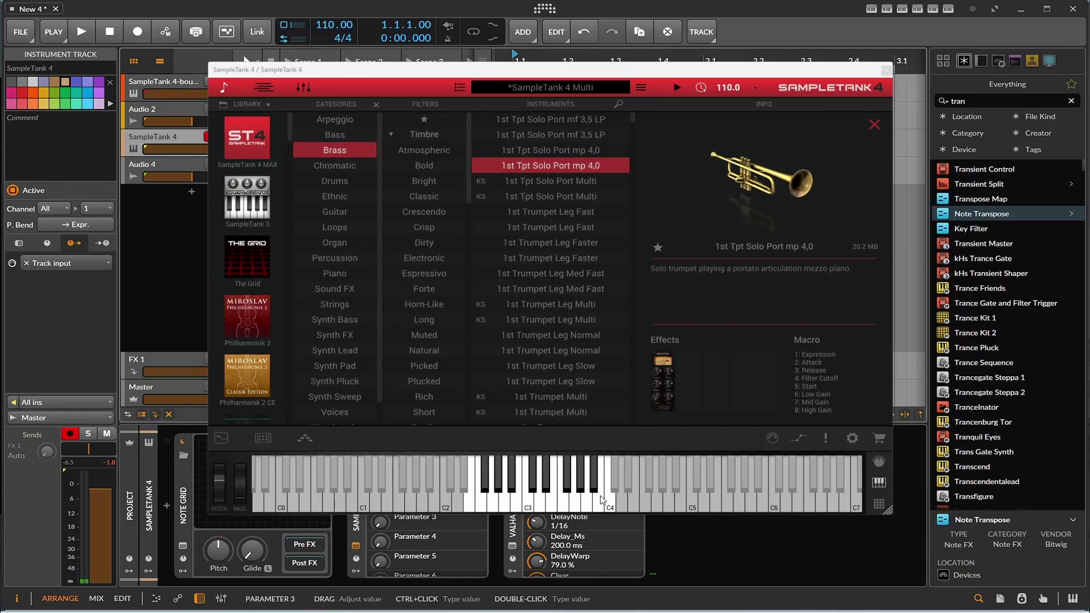
click(885, 73)
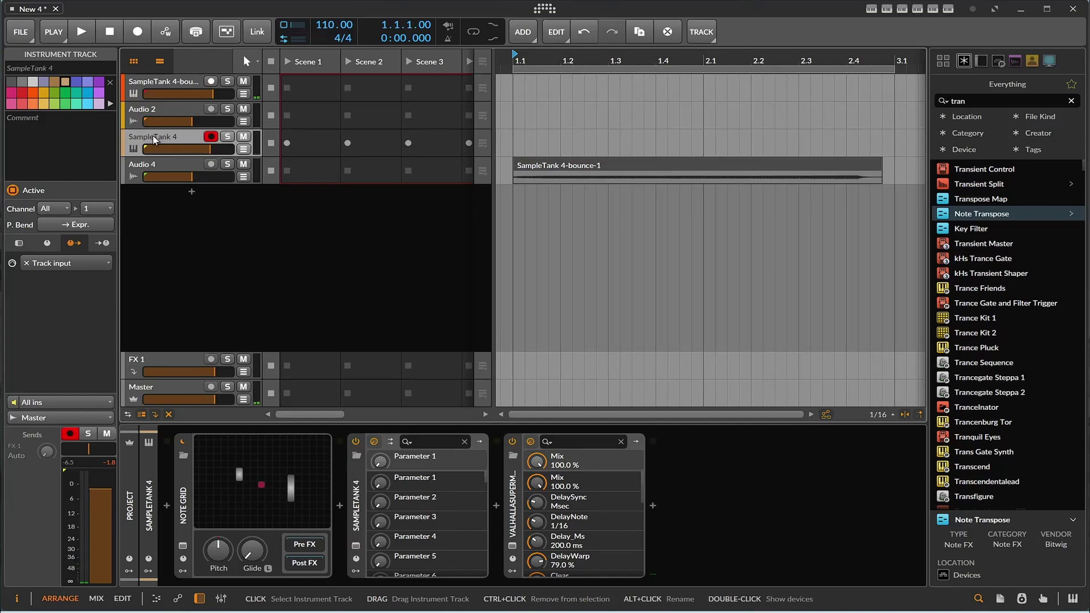
On the bounced Sampler track, try Note Transpose at +2 octaves and settle on +1.
click(138, 89)
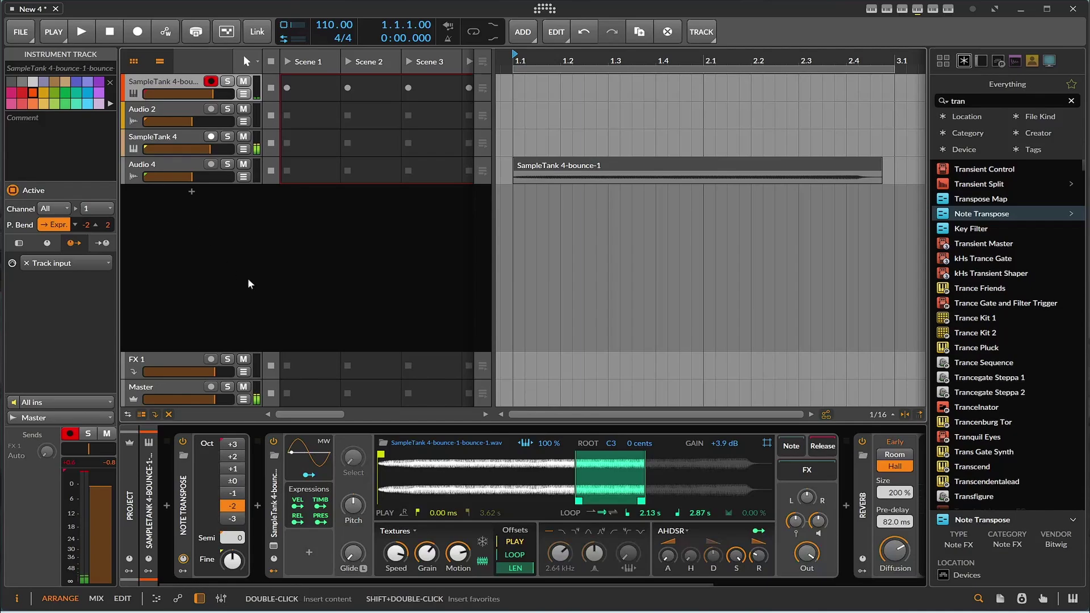
click(233, 468)
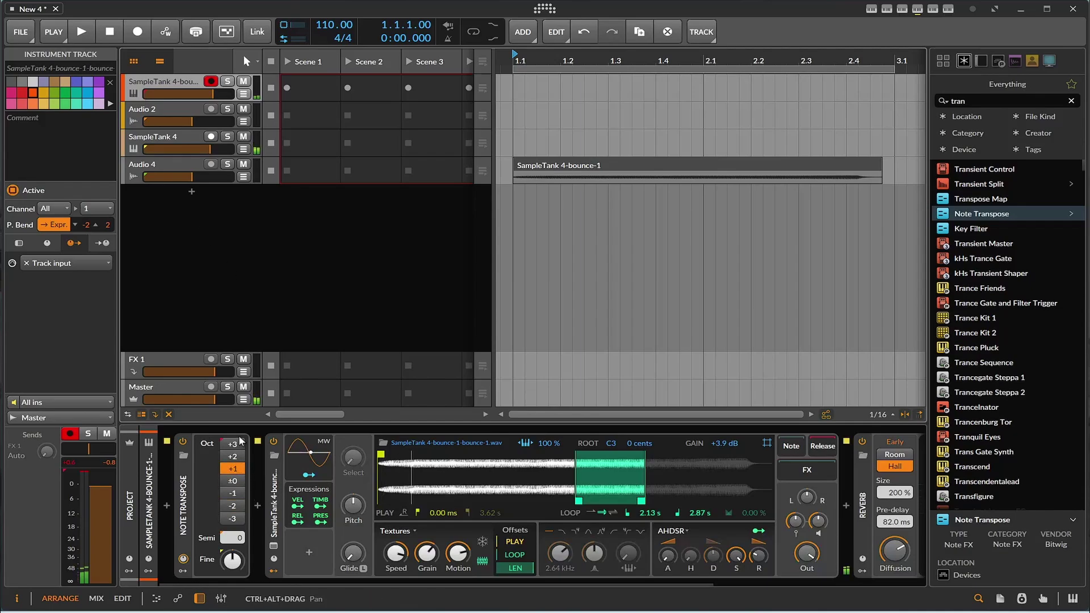
click(238, 457)
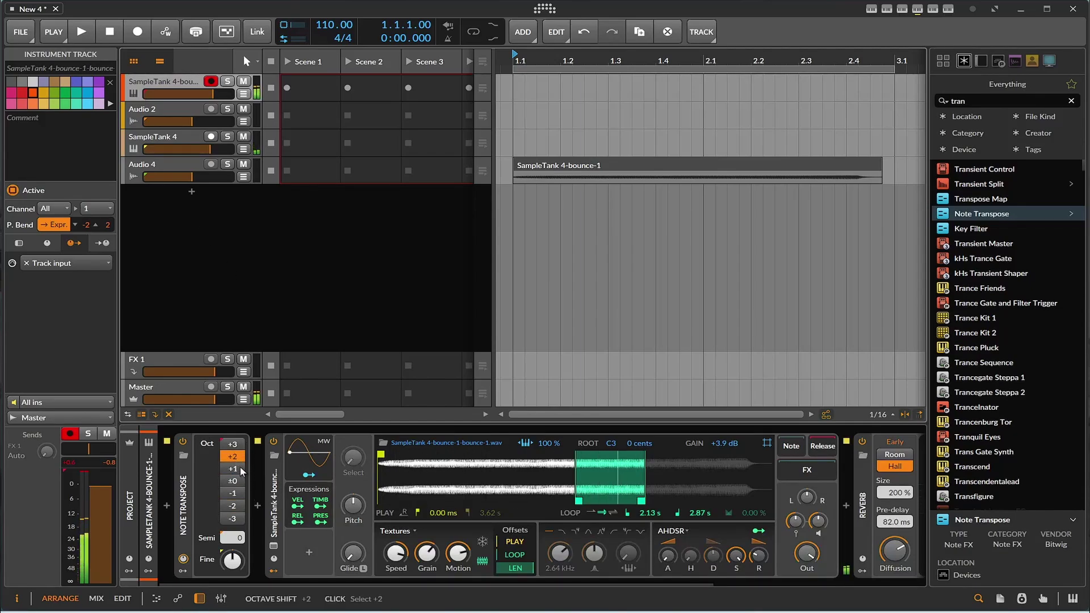
click(238, 469)
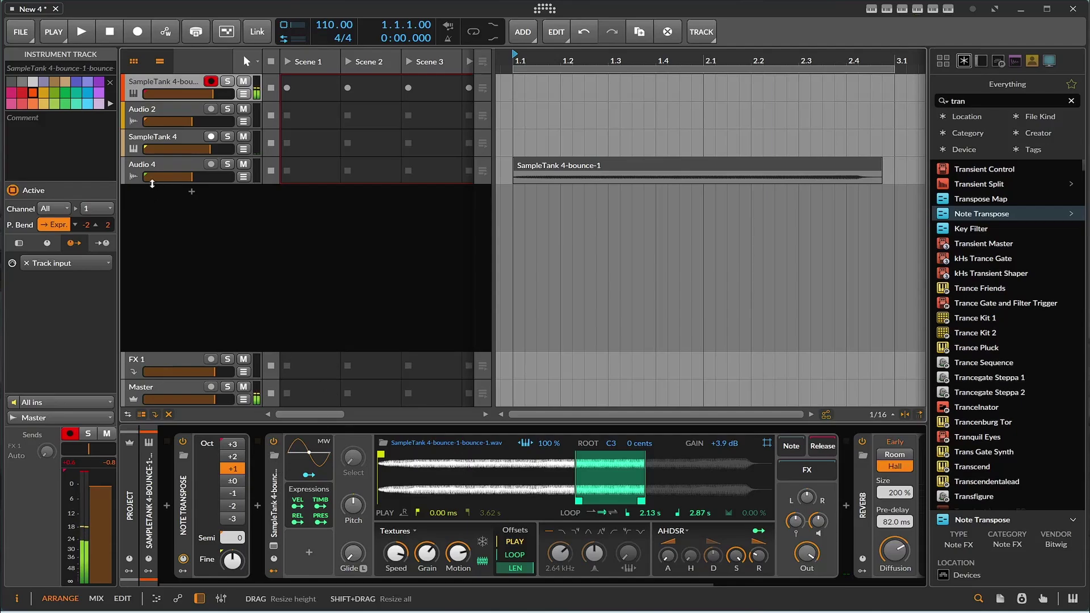
Duplicate the bounced Sampler track and set the copy's Note Transpose to -2 octaves.
right_click(170, 86)
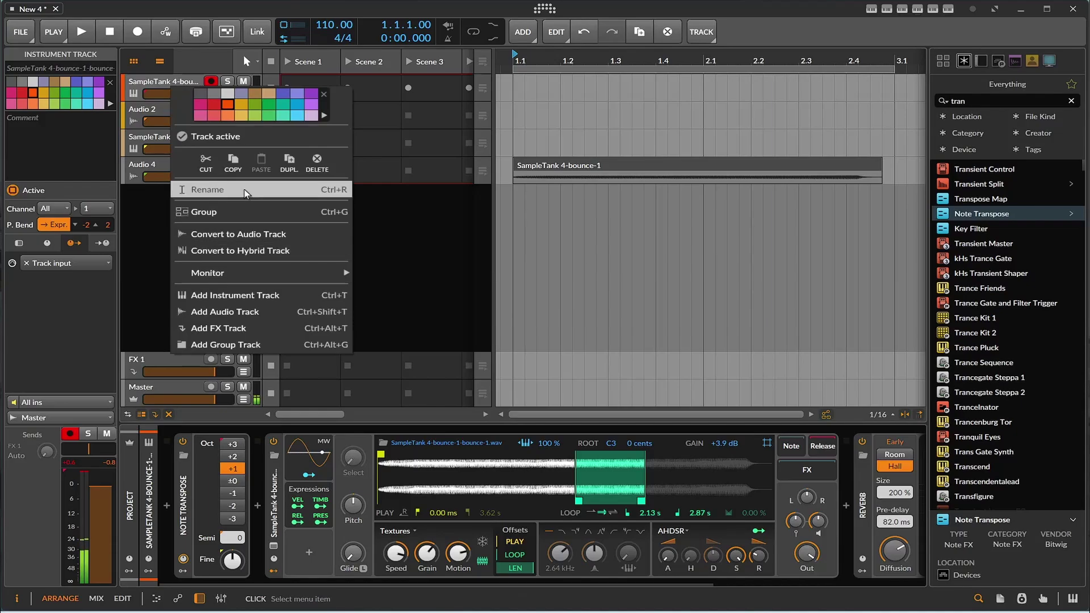
click(289, 162)
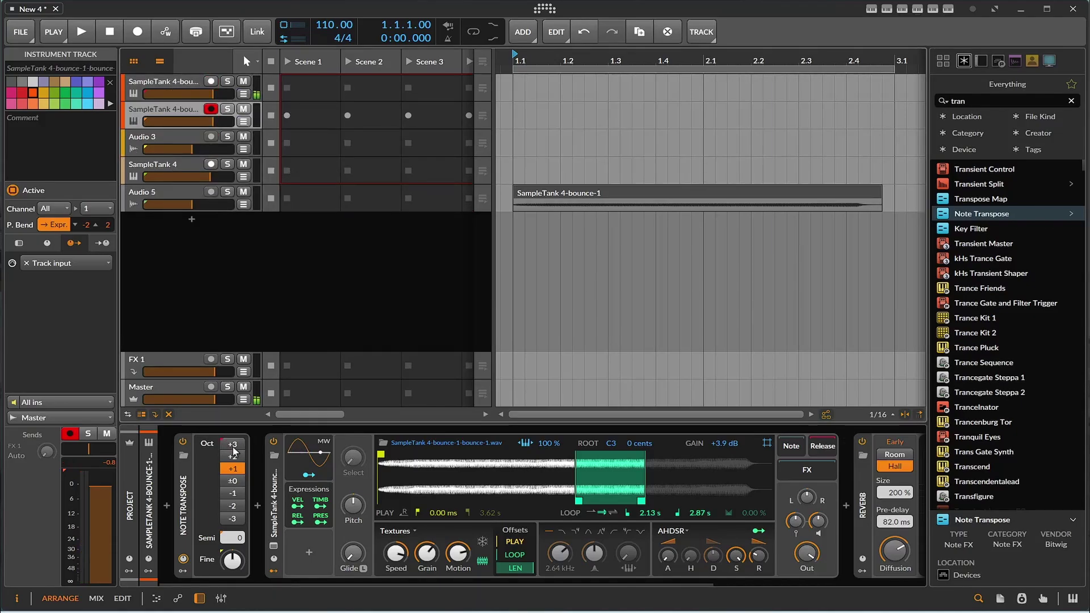
click(232, 506)
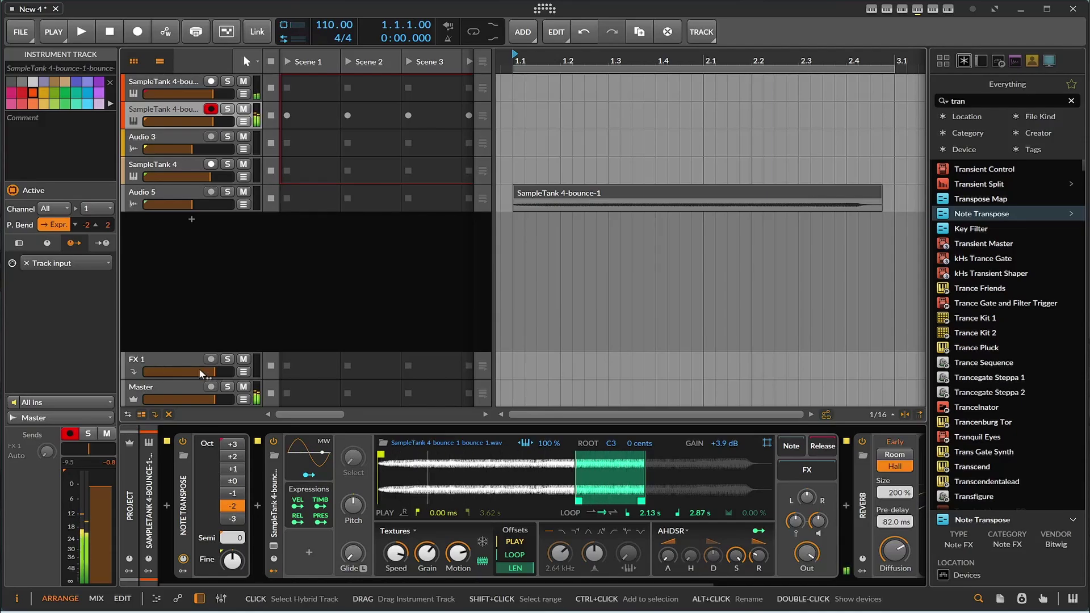
Arm SampleTank 4 and both Sampler tracks together, and lower the Sampler tracks' volumes, with the duplicate at -4.2 dB.
click(211, 164)
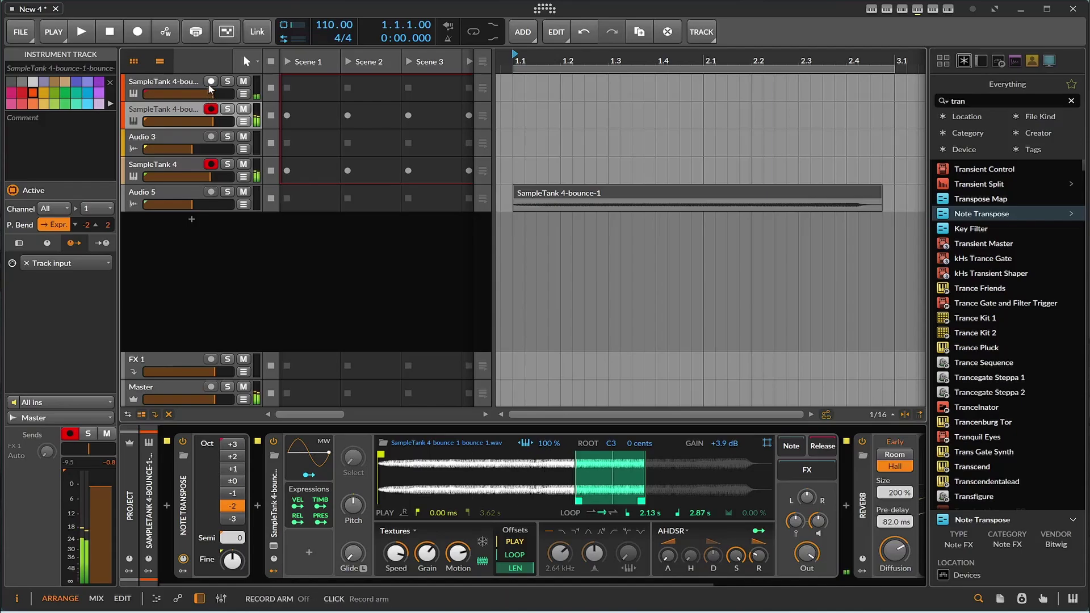
click(210, 83)
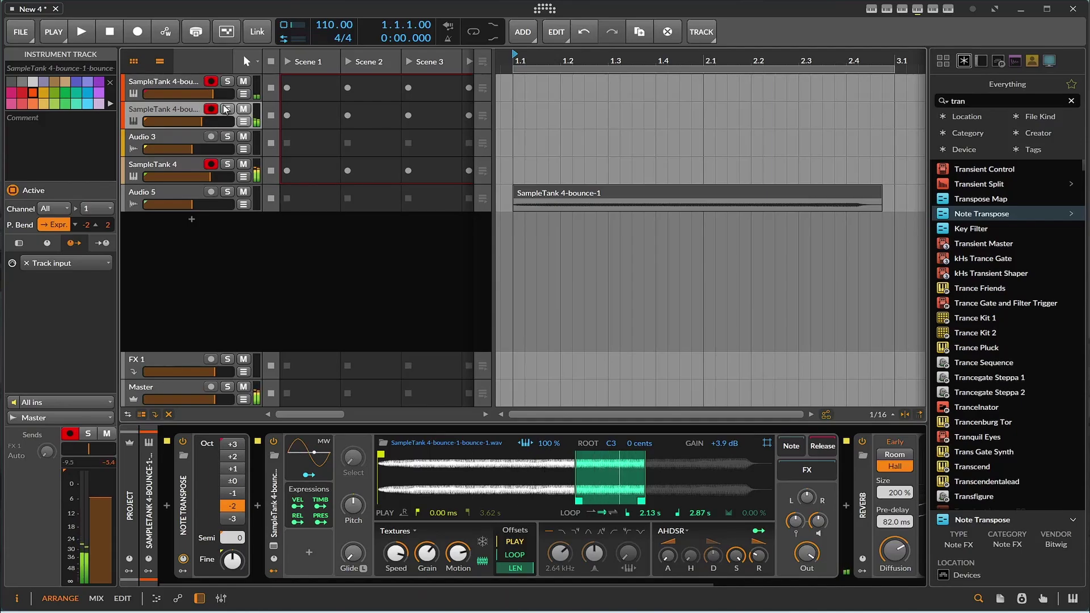
drag(214, 94, 205, 119)
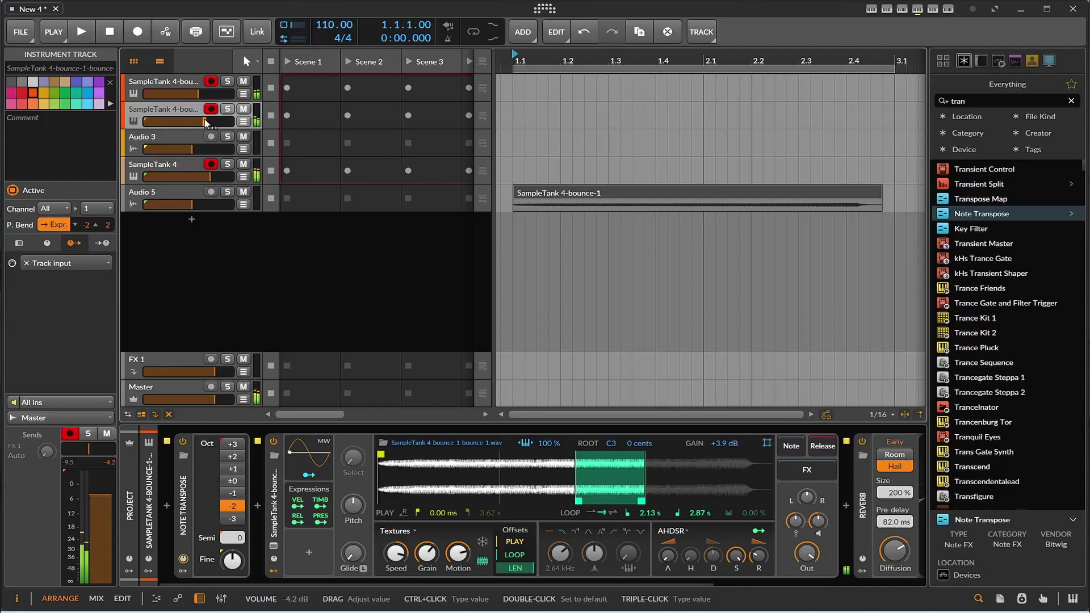